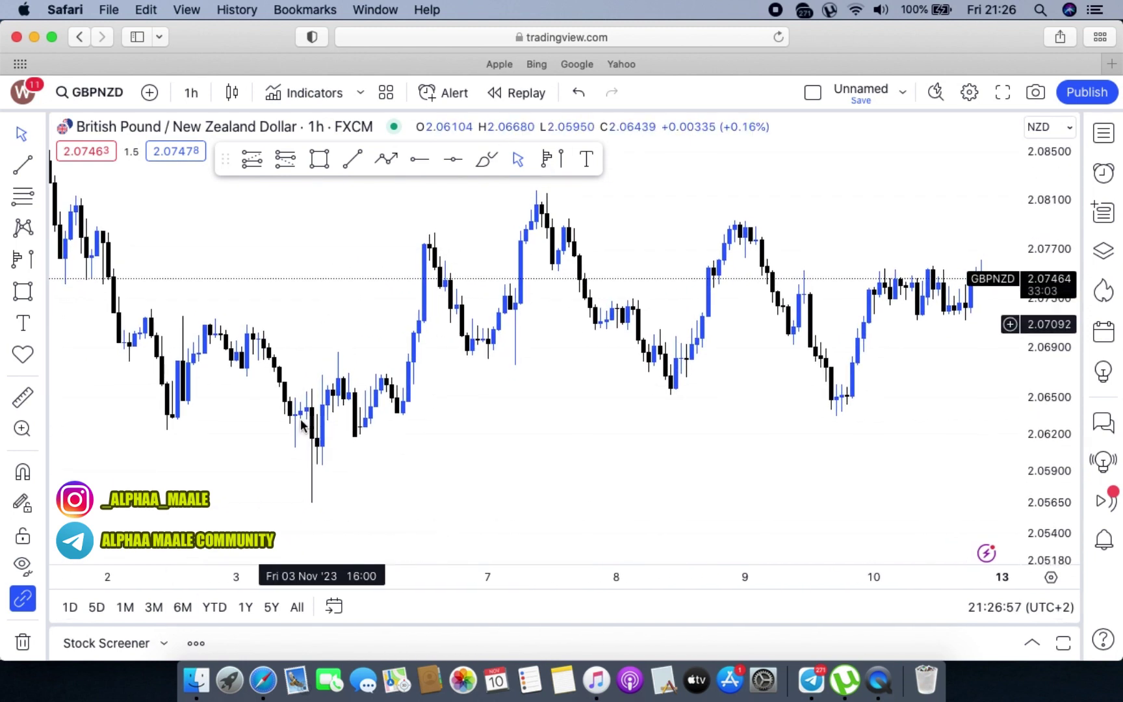
Step: Drag the floating drawing toolbar off the candles and zoom out to leave space past the latest bar
{"action": "left_click", "coordinate": [512, 526]}
{"action": "left_click", "coordinate": [487, 526]}
{"action": "left_click_drag", "start_coordinate": [585, 472], "coordinate": [528, 468]}
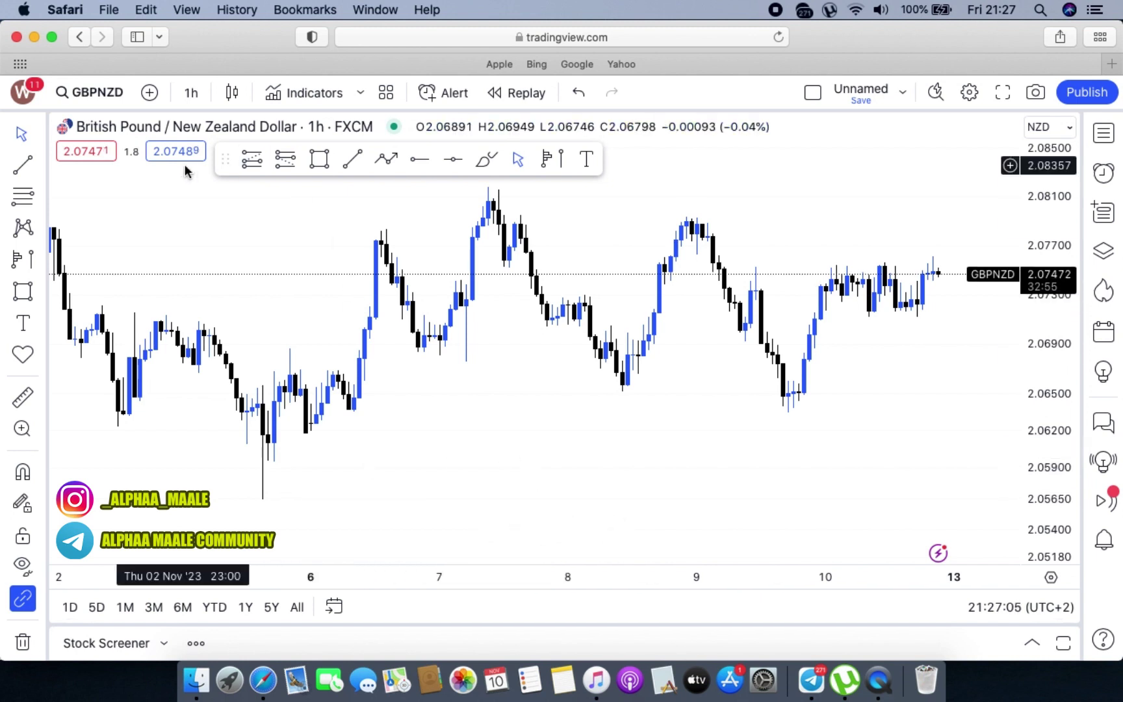
{"action": "mouse_move", "coordinate": [225, 159]}
{"action": "left_mouse_down"}
{"action": "mouse_move", "coordinate": [262, 138]}
{"action": "mouse_move", "coordinate": [349, 132]}
{"action": "mouse_move", "coordinate": [330, 88]}
{"action": "mouse_move", "coordinate": [318, 140]}
{"action": "mouse_move", "coordinate": [549, 178]}
{"action": "mouse_move", "coordinate": [443, 160]}
{"action": "left_mouse_up"}
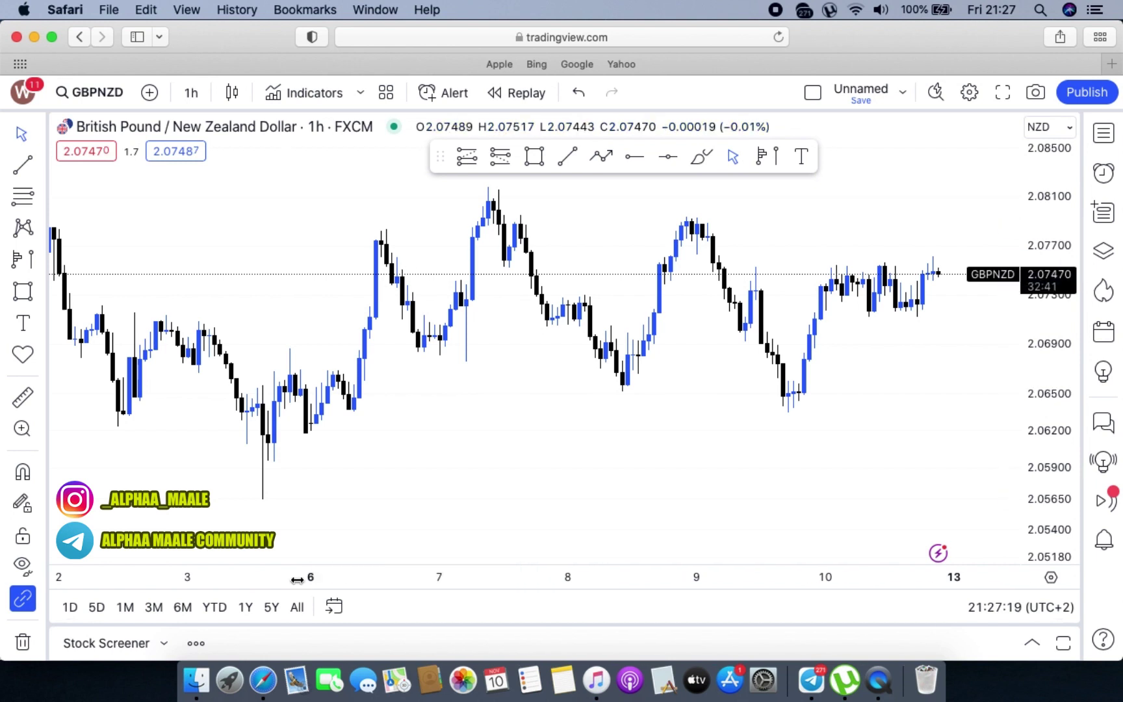
{"action": "scroll", "coordinate": [514, 497], "scroll_direction": "down", "scroll_amount": 2}
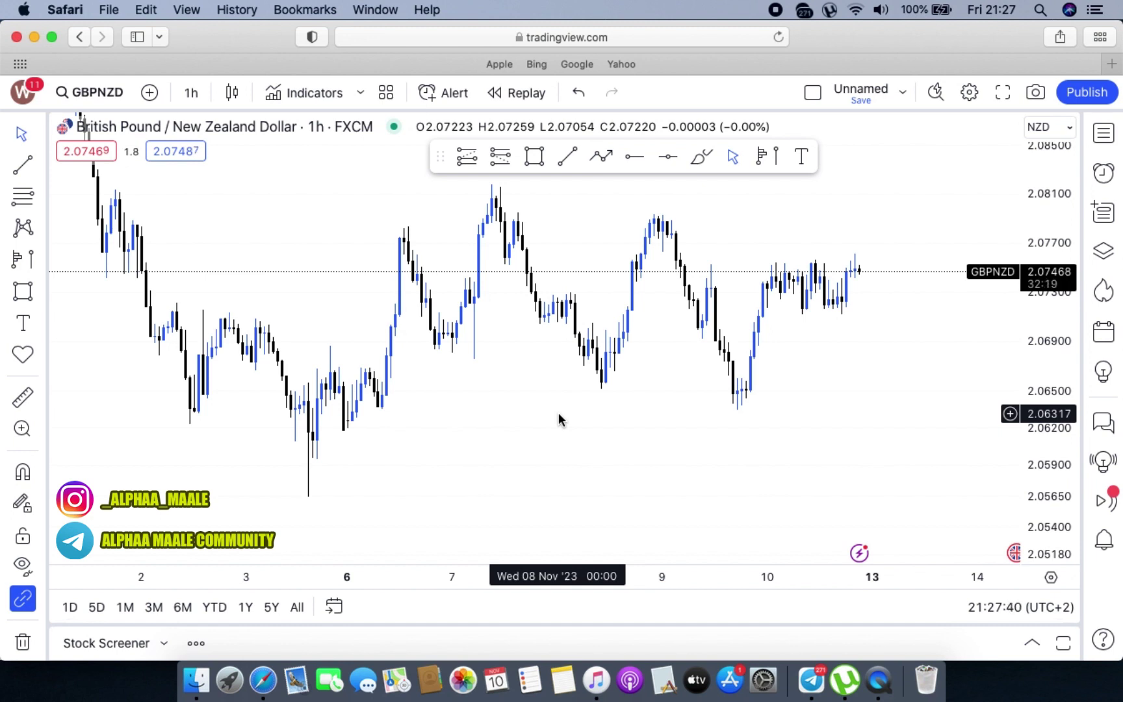
{"action": "left_click_drag", "start_coordinate": [368, 239], "coordinate": [374, 261]}
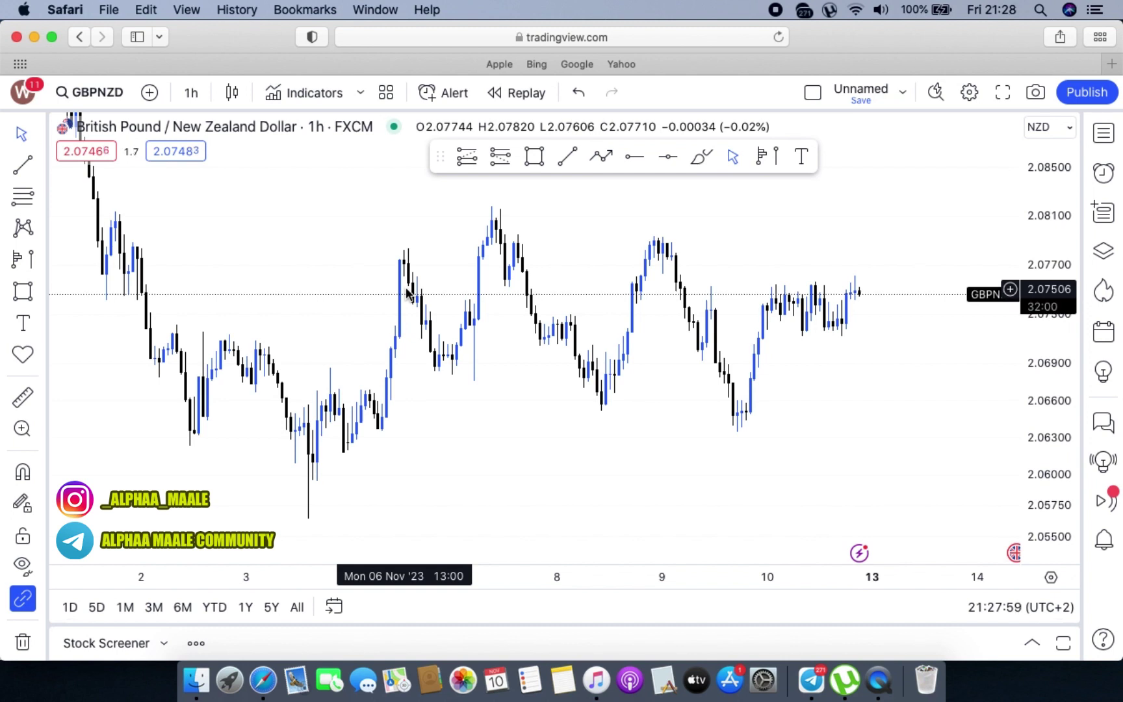
Step: Draw horizontal trend-line levels at the 2.05651 low and the 2.08171 high
{"action": "left_click", "coordinate": [567, 156]}
{"action": "left_click", "coordinate": [308, 519]}
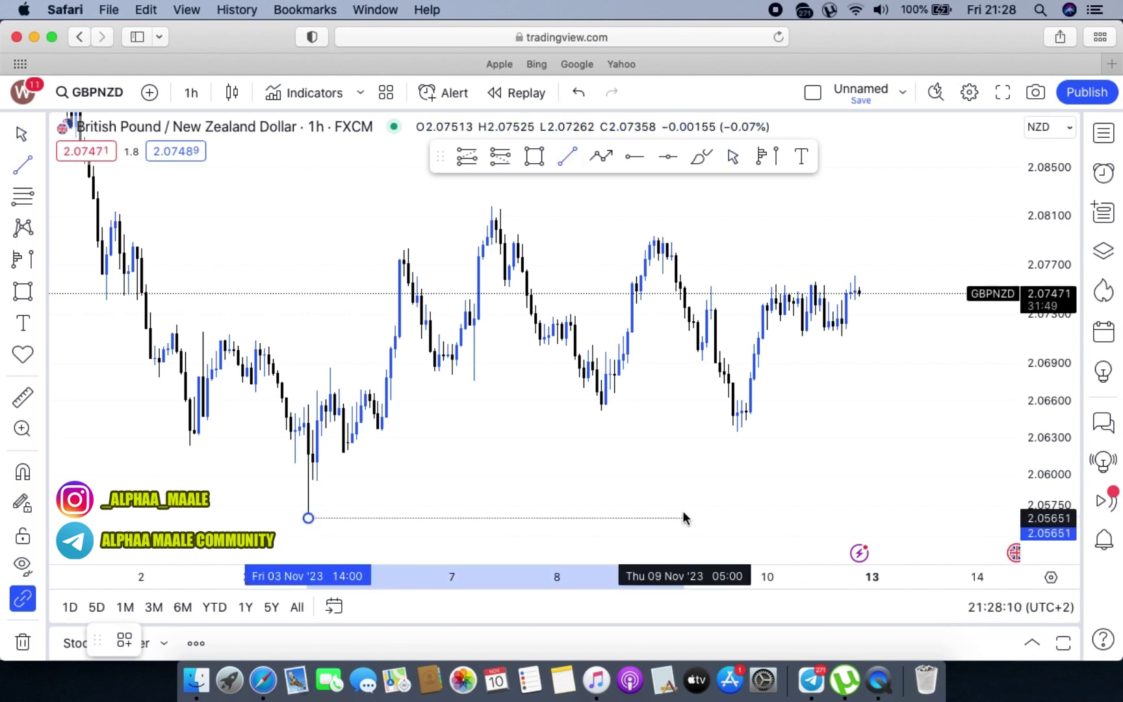
{"action": "left_click", "coordinate": [956, 519]}
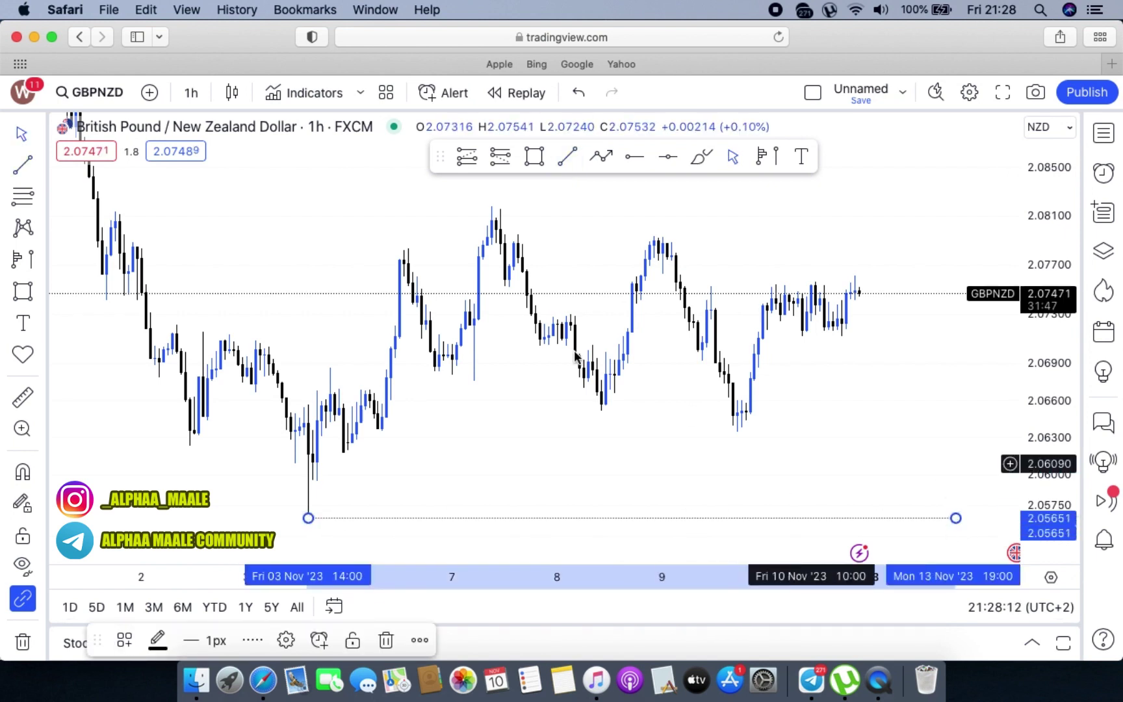
{"action": "left_click", "coordinate": [567, 156]}
{"action": "left_click", "coordinate": [492, 208]}
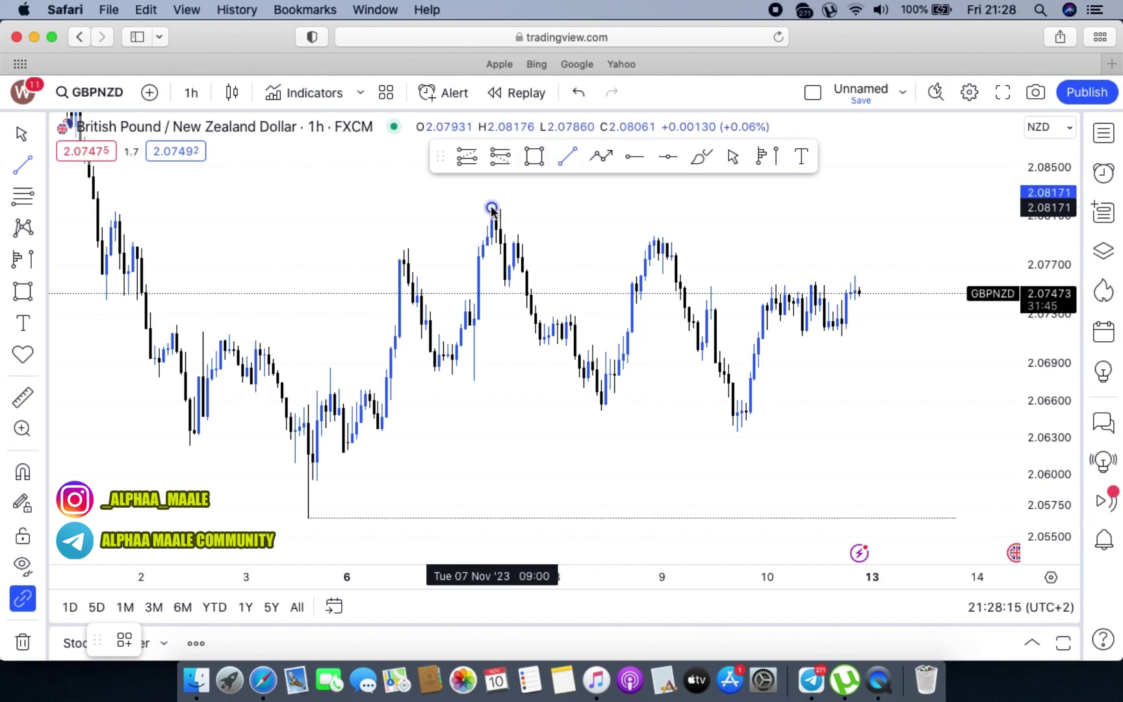
{"action": "left_click", "coordinate": [972, 235]}
Step: Shift the chart left, stretch the price scale, and move the drawing toolbar aside
{"action": "left_click_drag", "start_coordinate": [928, 290], "coordinate": [781, 330]}
{"action": "left_click_drag", "start_coordinate": [1048, 433], "coordinate": [1046, 418]}
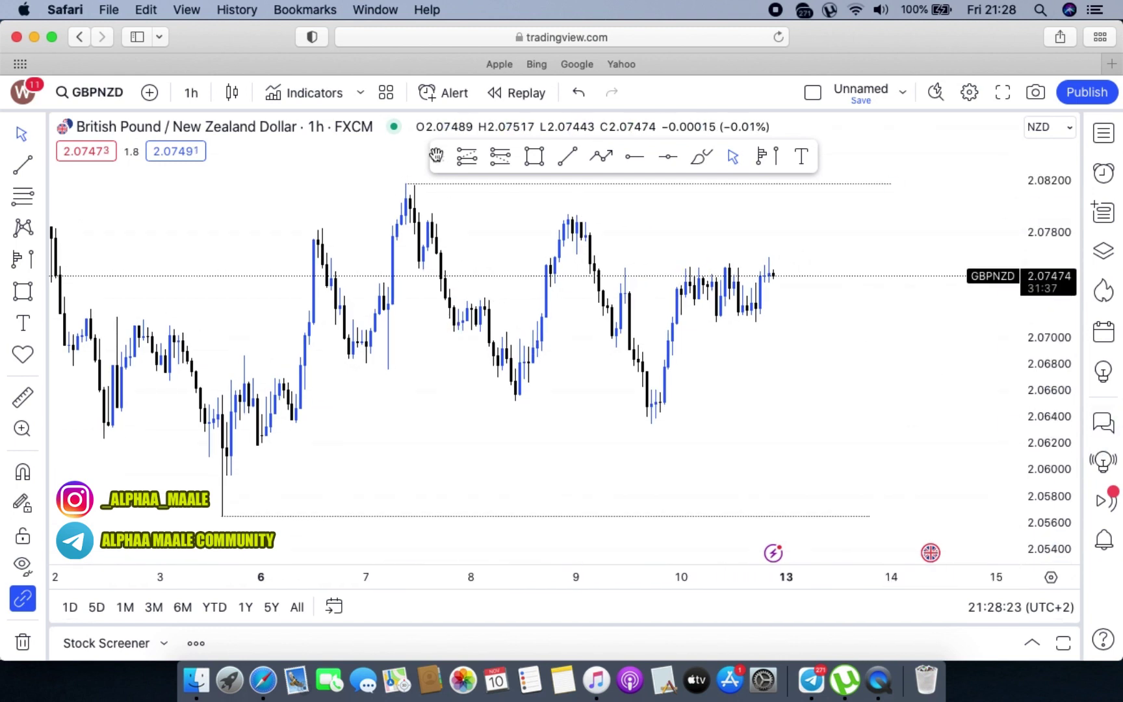
{"action": "mouse_move", "coordinate": [438, 156]}
{"action": "left_mouse_down"}
{"action": "mouse_move", "coordinate": [149, 128]}
{"action": "mouse_move", "coordinate": [56, 145]}
{"action": "mouse_move", "coordinate": [61, 154]}
{"action": "left_mouse_up"}
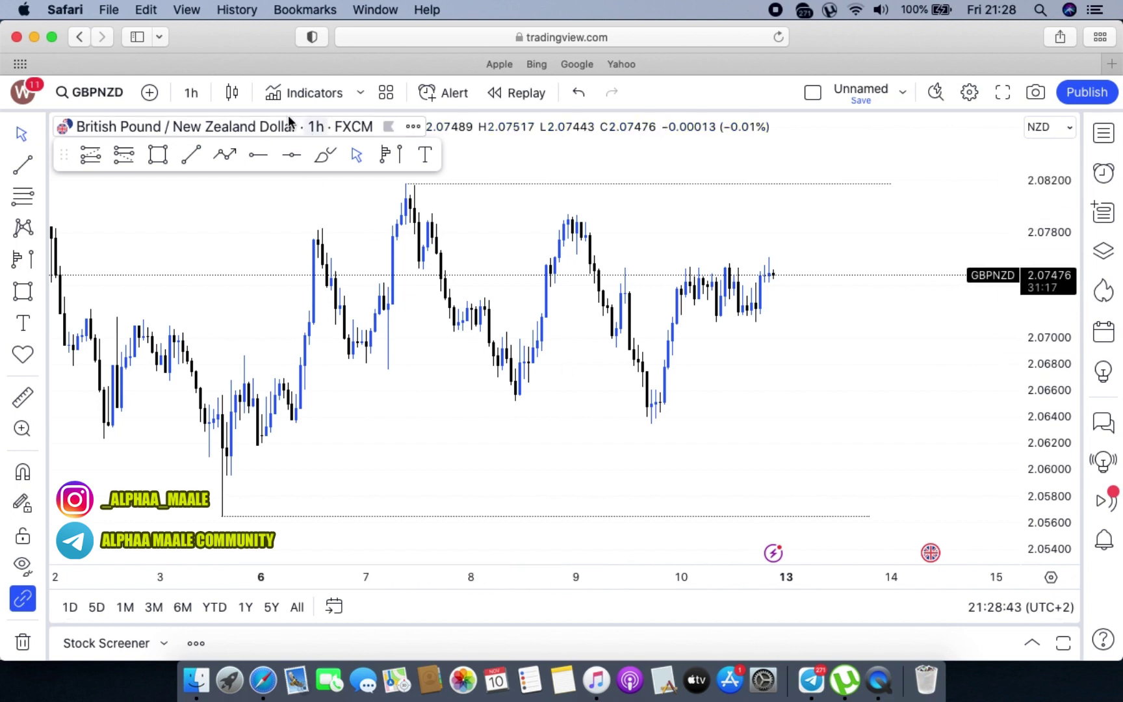
Step: Draw horizontal level lines at 2.06186, 2.06378 and 2.07906
{"action": "mouse_move", "coordinate": [63, 156]}
{"action": "left_mouse_down"}
{"action": "mouse_move", "coordinate": [89, 162]}
{"action": "mouse_move", "coordinate": [74, 161]}
{"action": "left_mouse_up"}
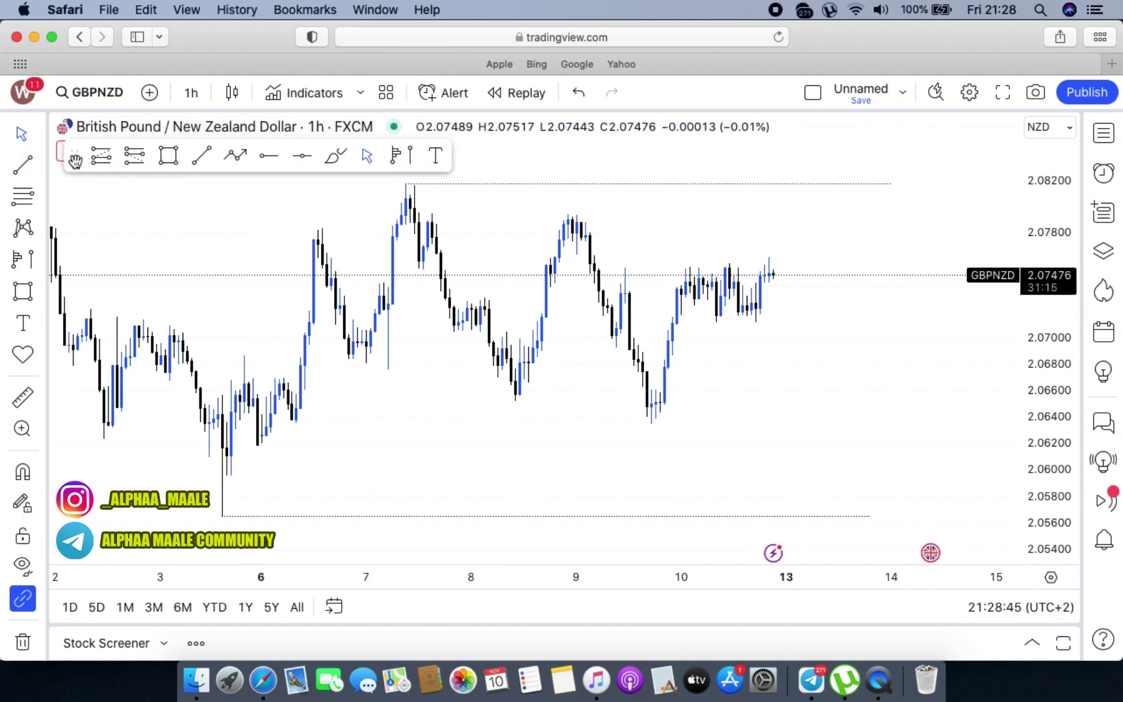
{"action": "left_click", "coordinate": [201, 155]}
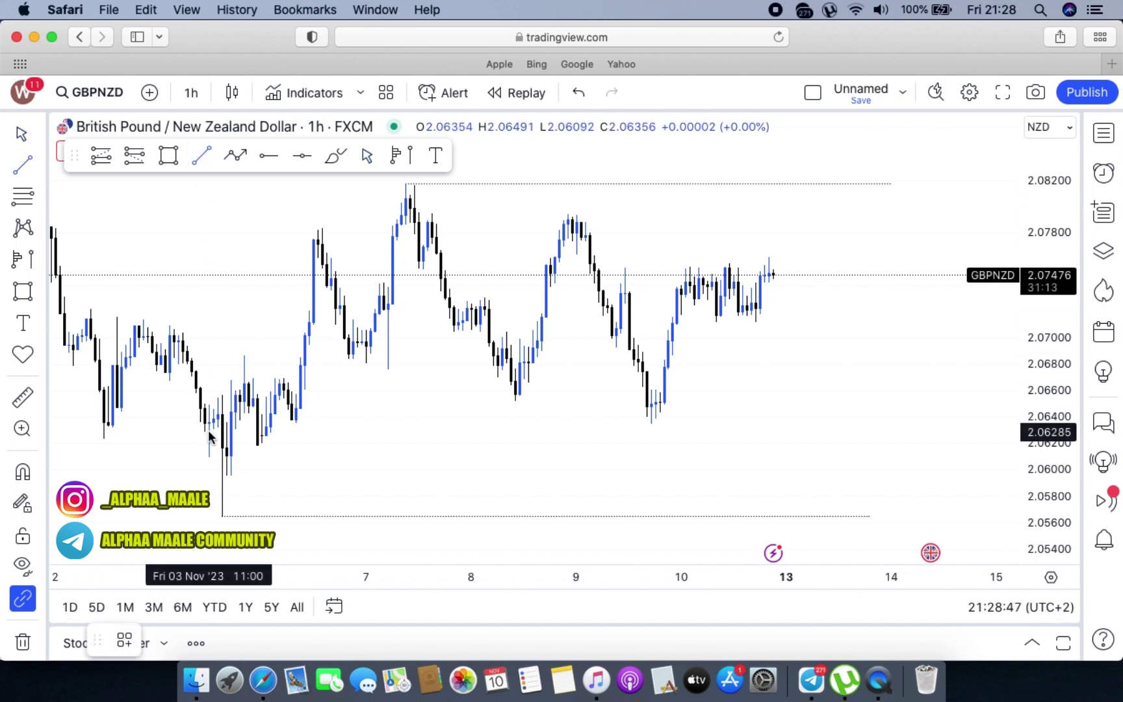
{"action": "left_click", "coordinate": [257, 445]}
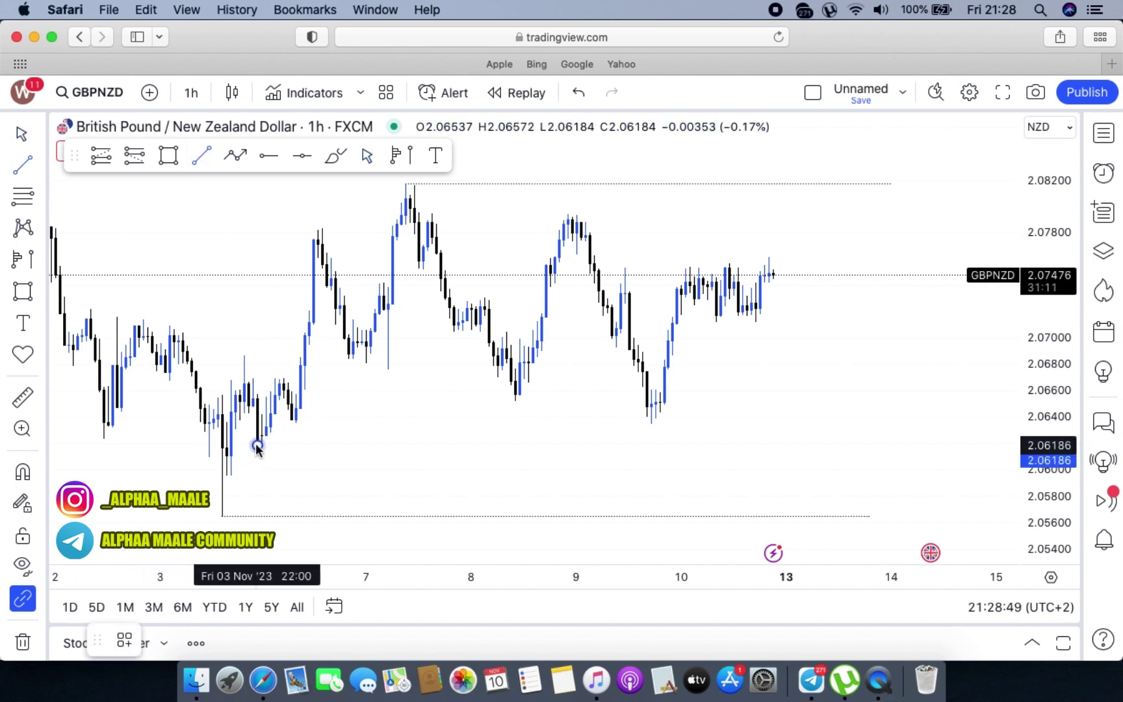
{"action": "left_click", "coordinate": [870, 445]}
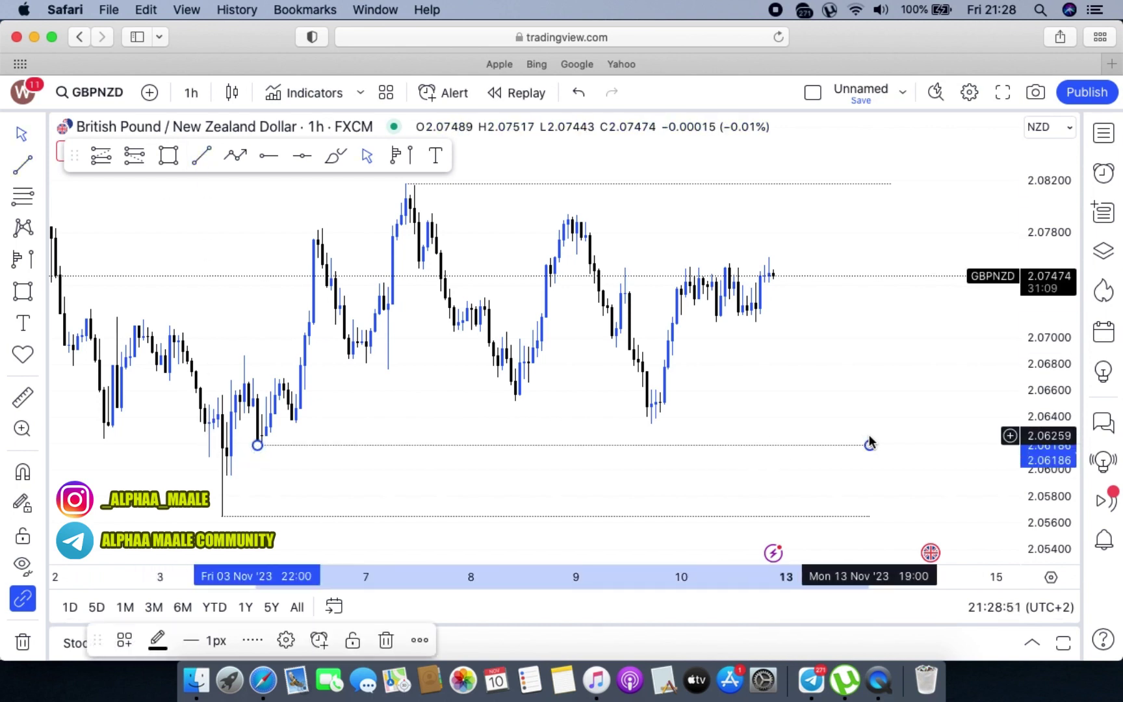
{"action": "left_click", "coordinate": [201, 156]}
{"action": "left_click", "coordinate": [651, 419]}
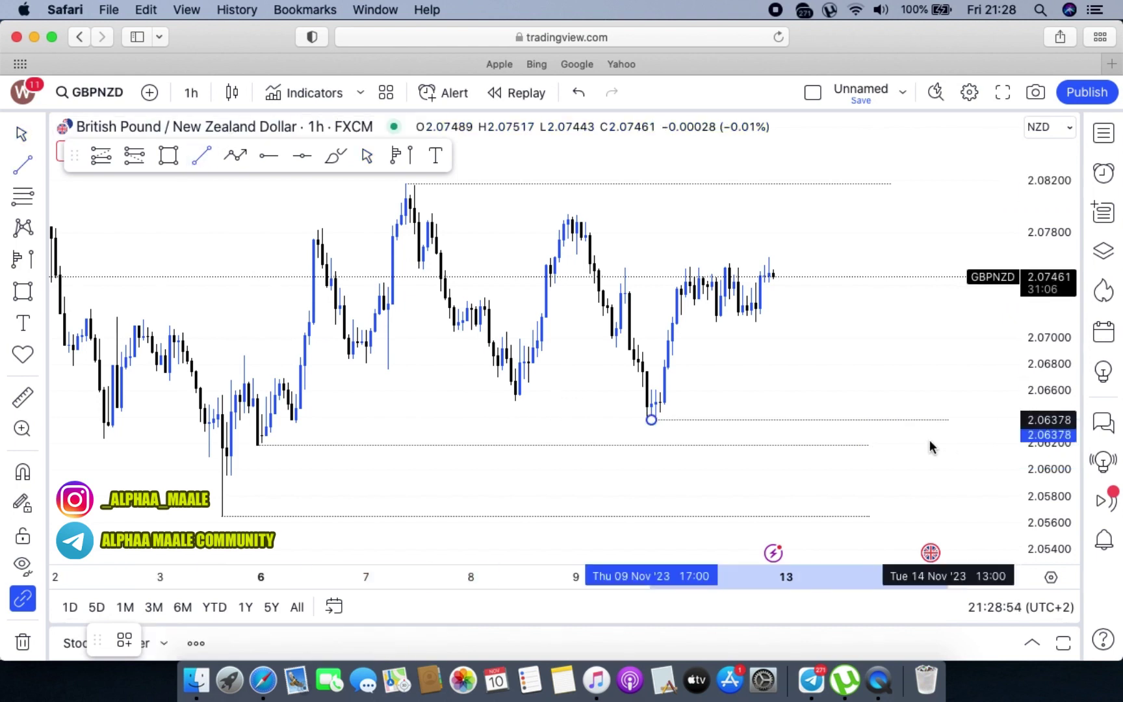
{"action": "left_click", "coordinate": [865, 419]}
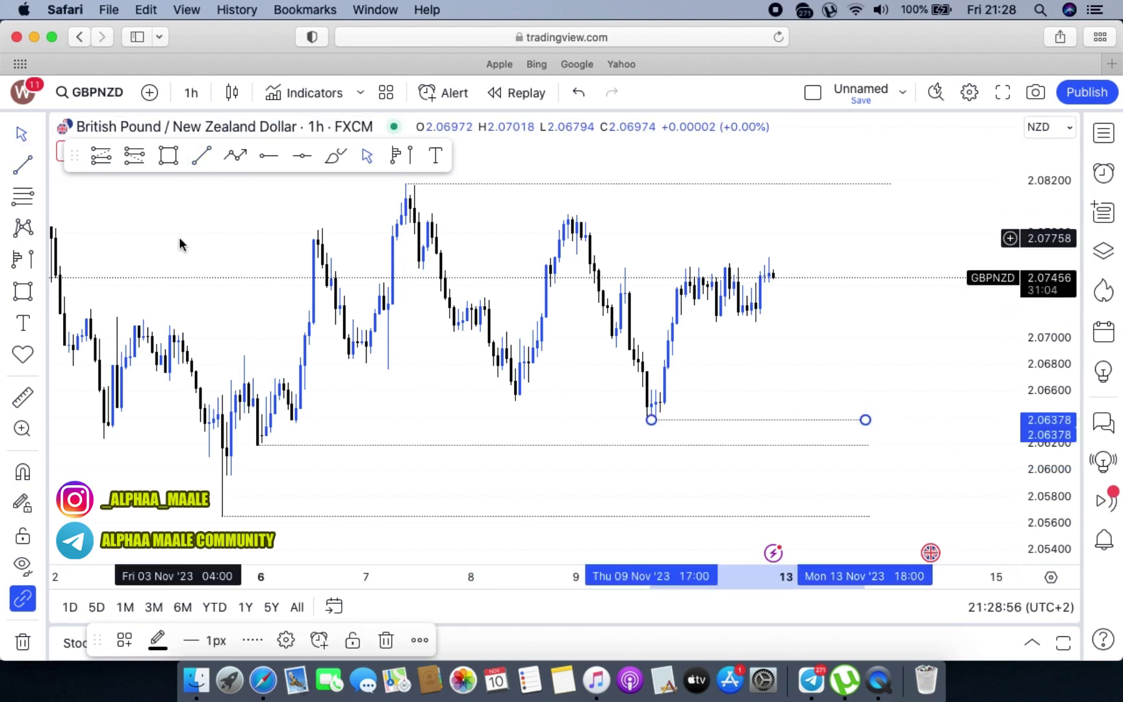
{"action": "left_click", "coordinate": [203, 158]}
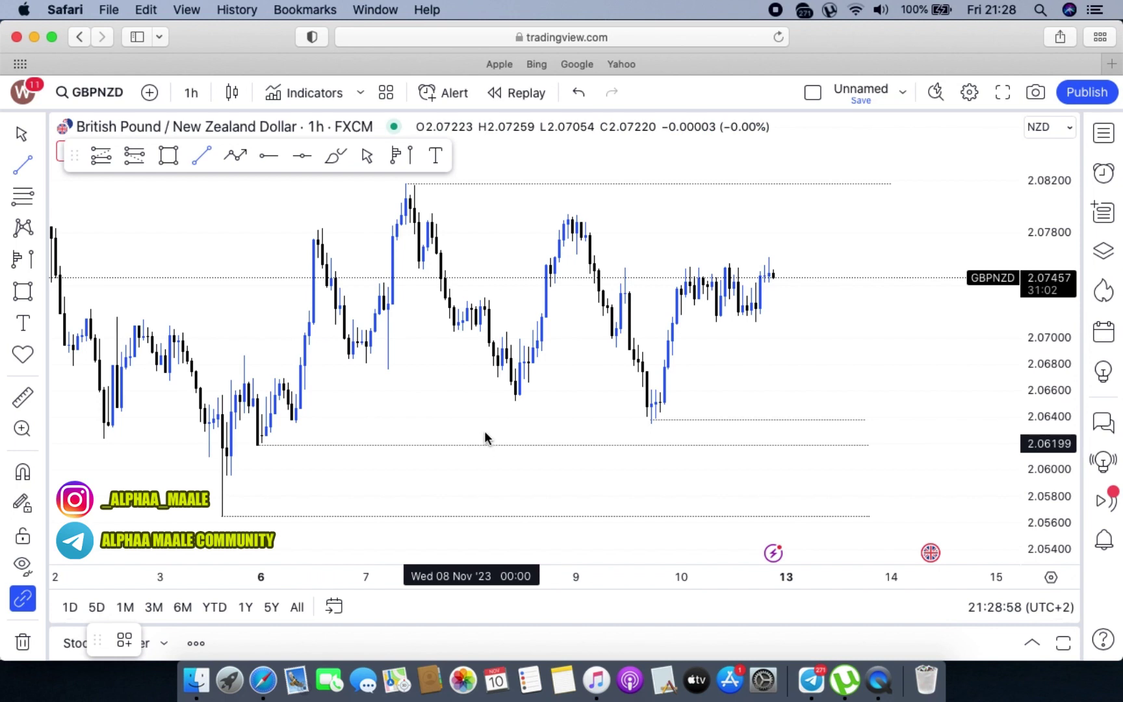
{"action": "left_click", "coordinate": [432, 219]}
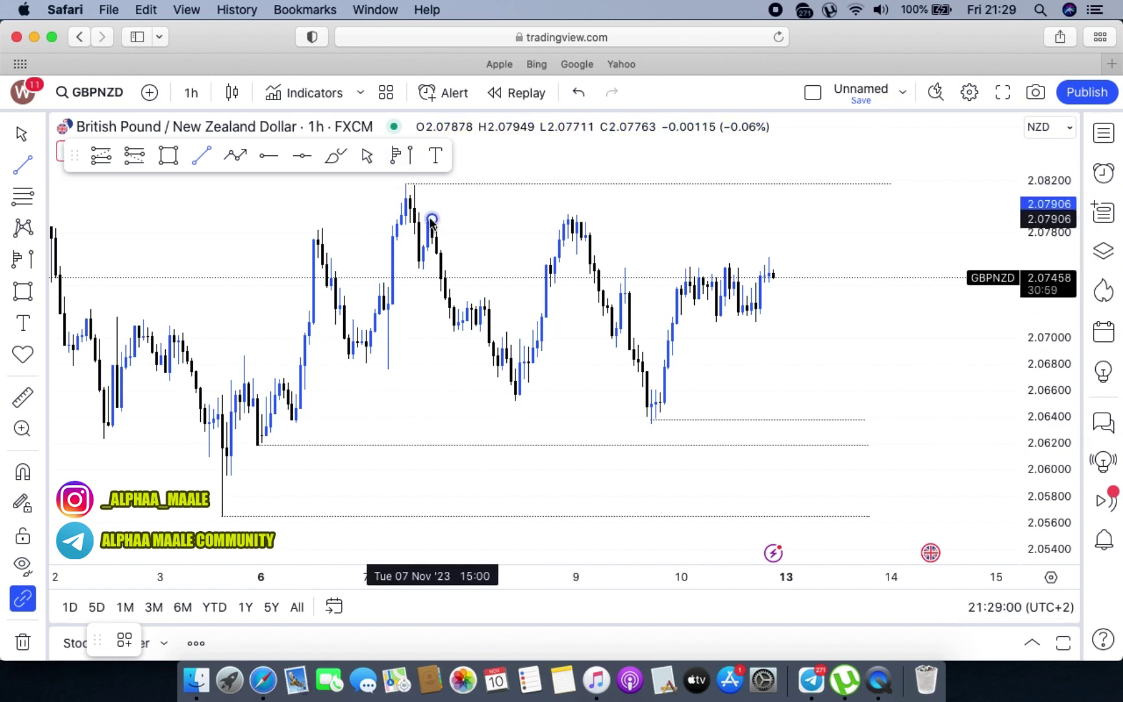
{"action": "left_click", "coordinate": [891, 200]}
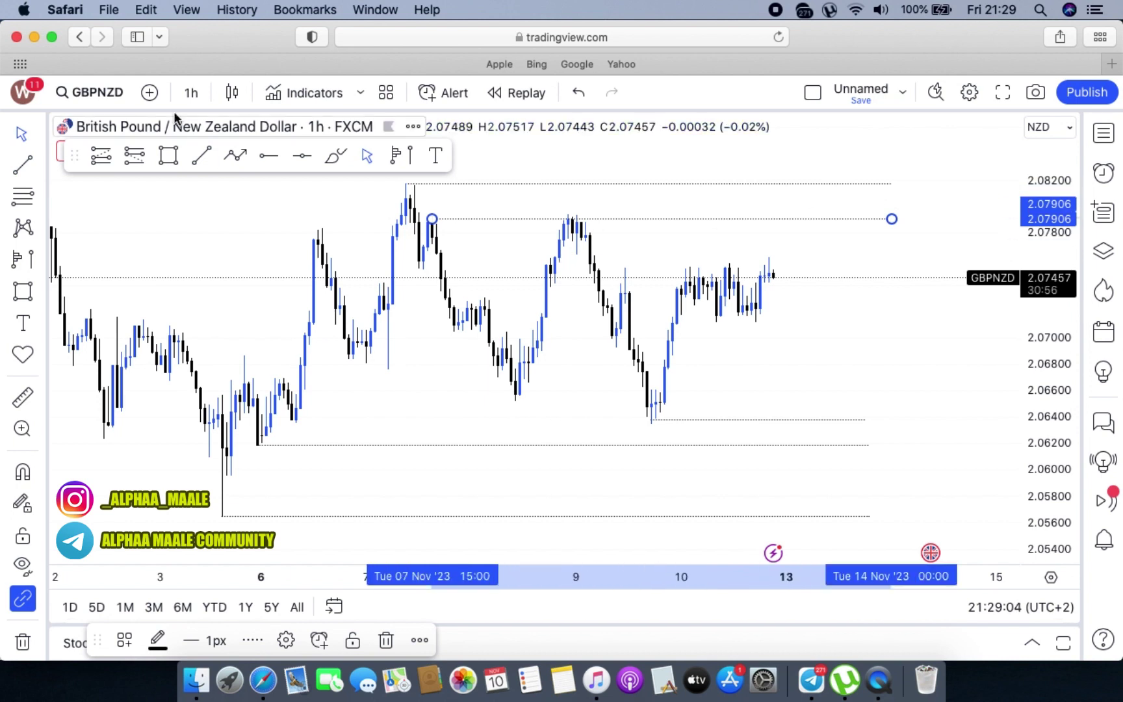
Step: Add horizontal level lines at 2.07544, 2.06844 and 2.06531
{"action": "left_click", "coordinate": [202, 155]}
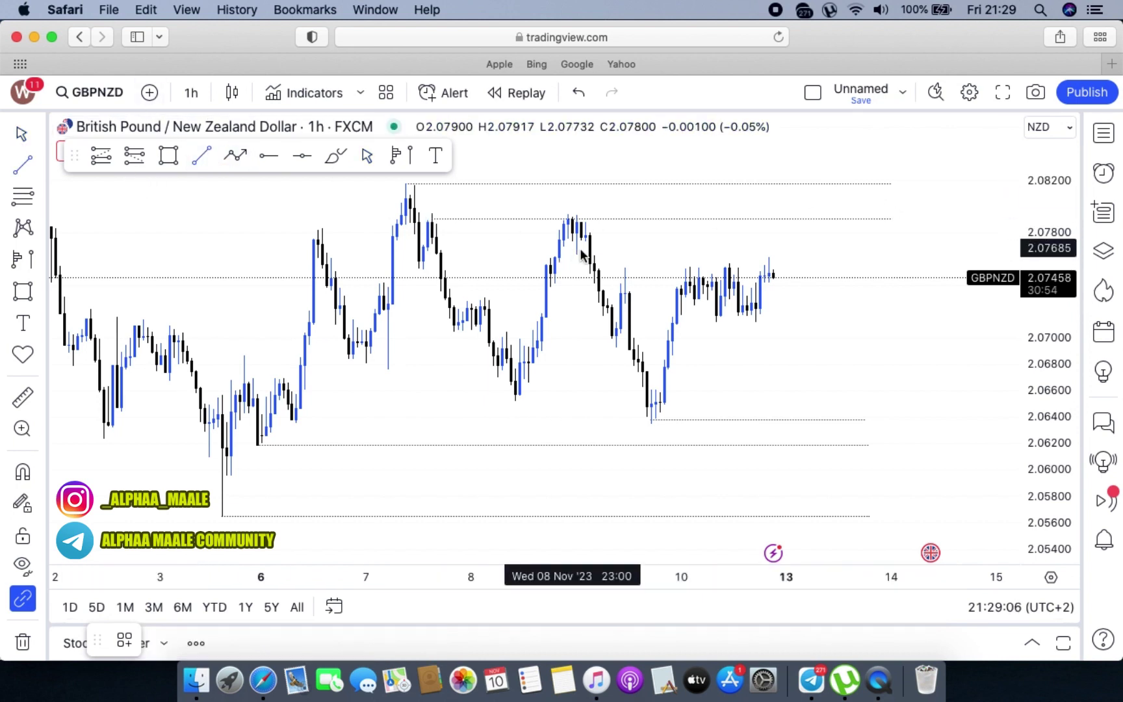
{"action": "left_click", "coordinate": [621, 267]}
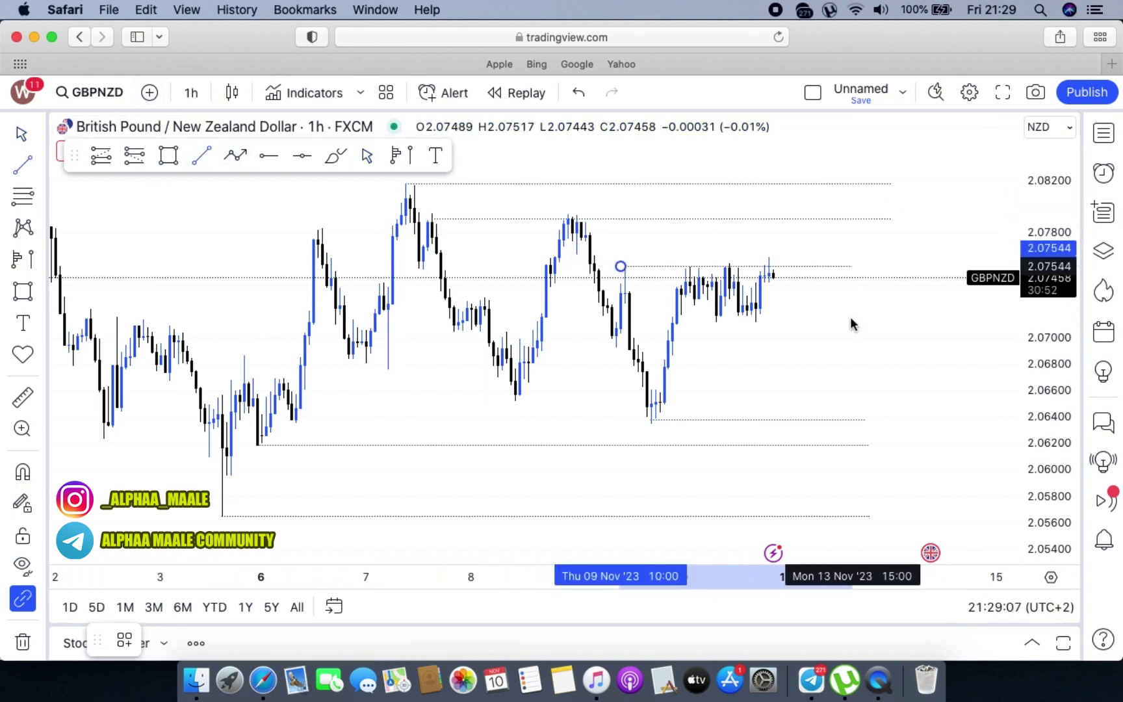
{"action": "left_click", "coordinate": [887, 265]}
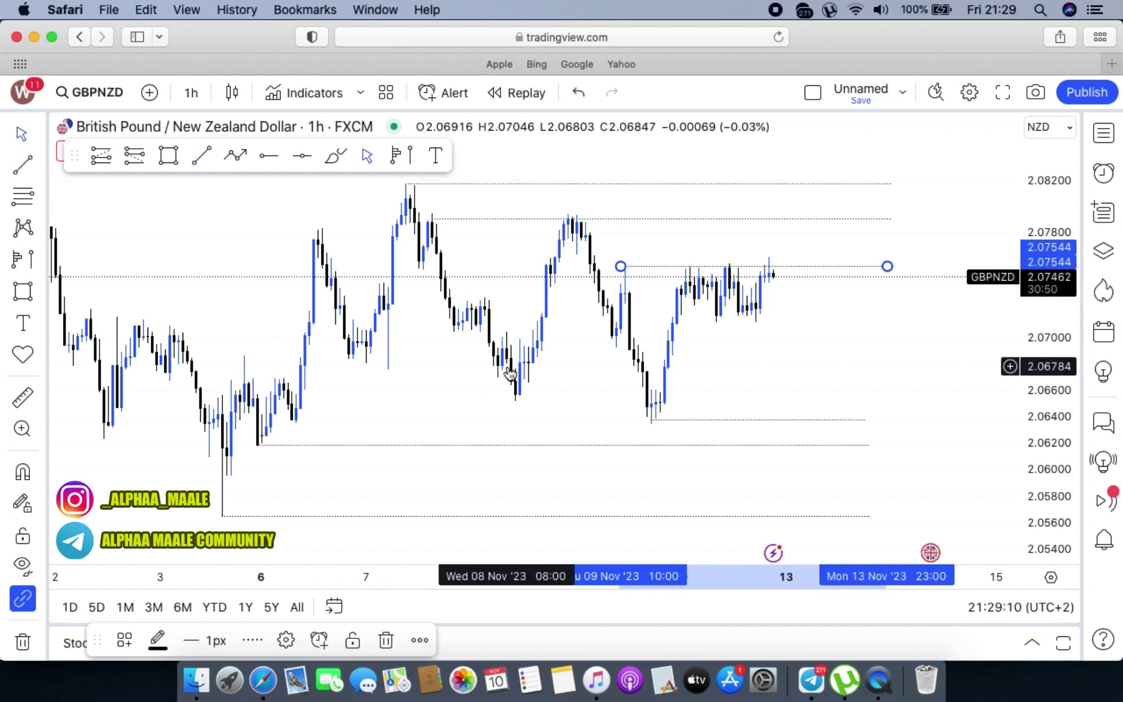
{"action": "left_click", "coordinate": [215, 159]}
{"action": "left_click", "coordinate": [348, 358]}
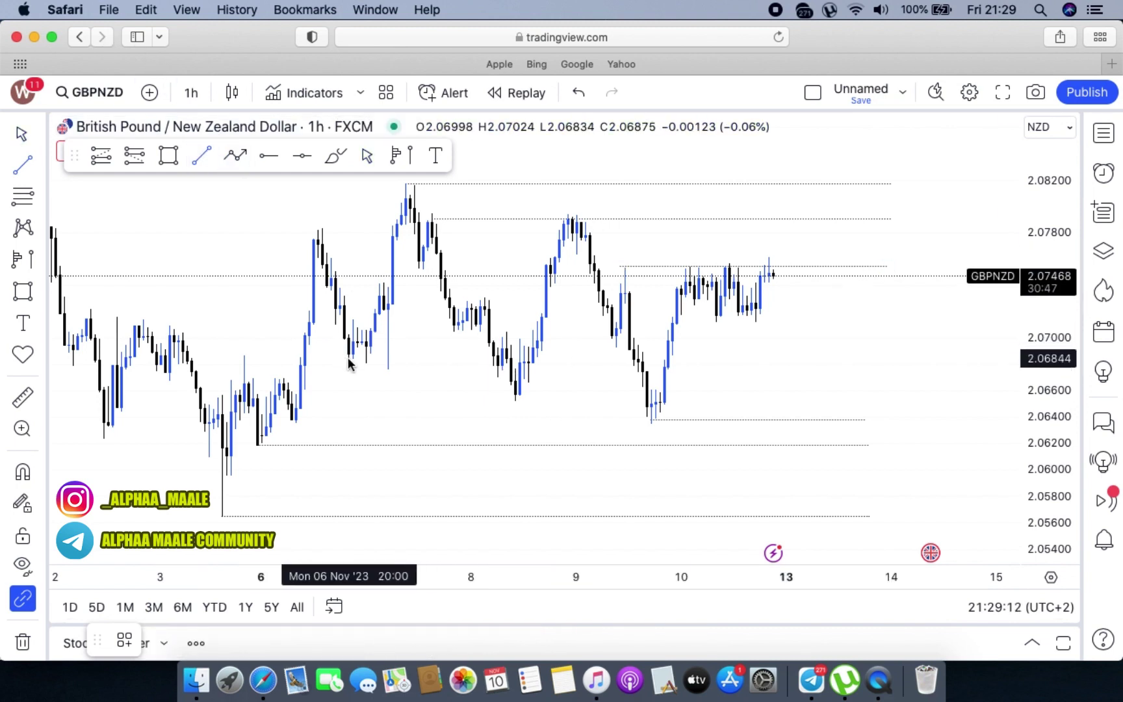
{"action": "left_click", "coordinate": [888, 358]}
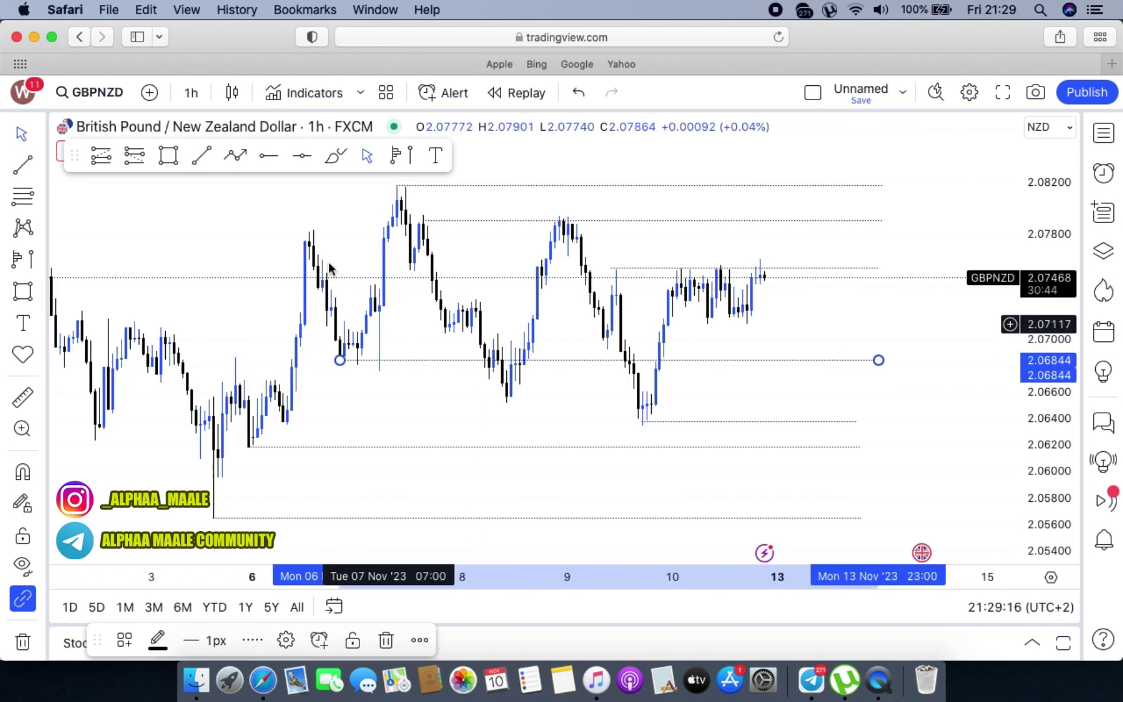
{"action": "left_click", "coordinate": [201, 154]}
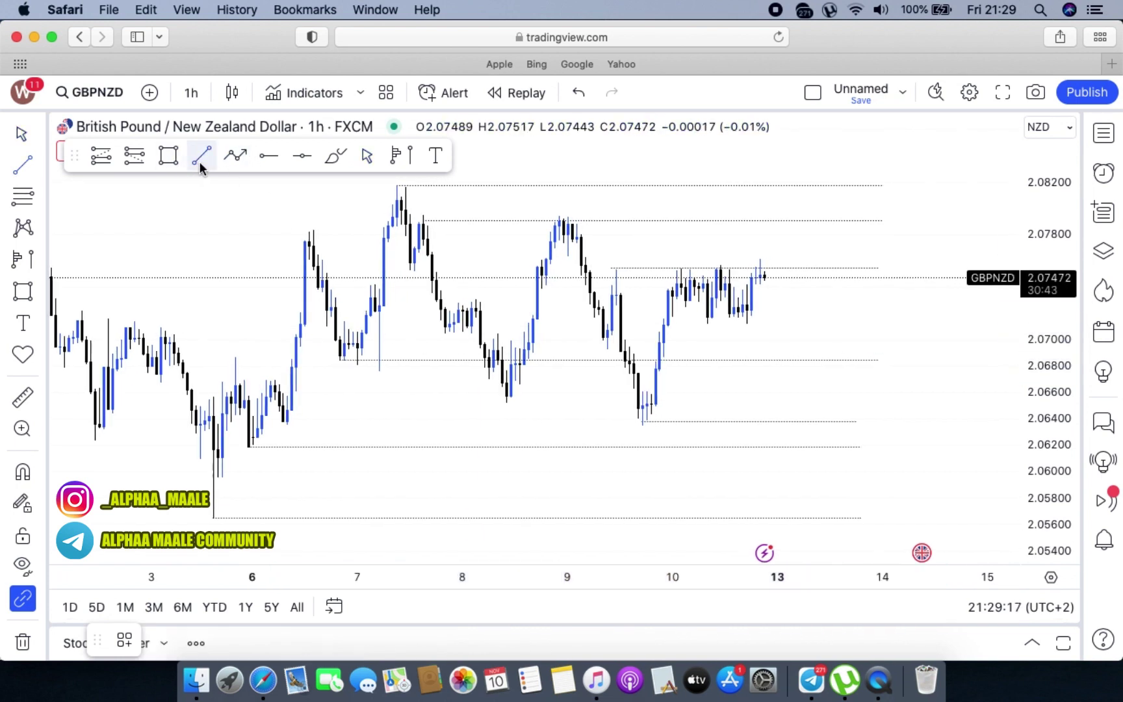
{"action": "left_click", "coordinate": [506, 401]}
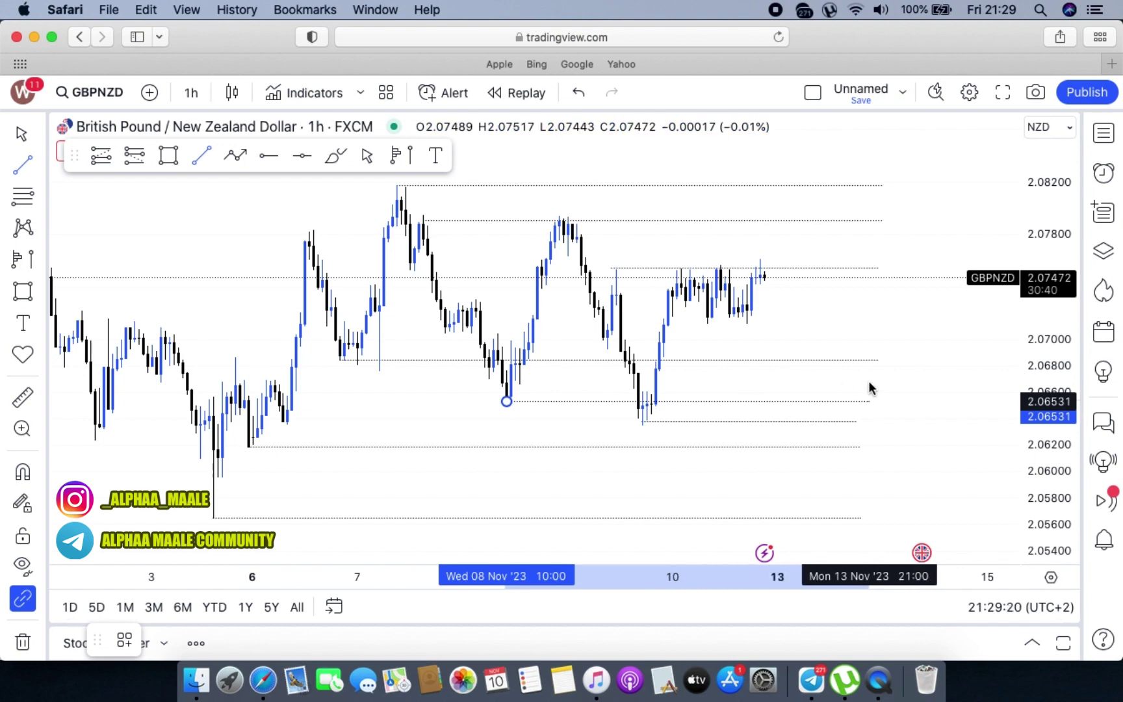
{"action": "left_click", "coordinate": [868, 402]}
Step: Check the 2.06378 level line and stretch the price scale vertically
{"action": "mouse_move", "coordinate": [856, 428]}
{"action": "left_mouse_down"}
{"action": "mouse_move", "coordinate": [870, 425]}
{"action": "mouse_move", "coordinate": [860, 424]}
{"action": "left_mouse_up"}
{"action": "left_click", "coordinate": [859, 421]}
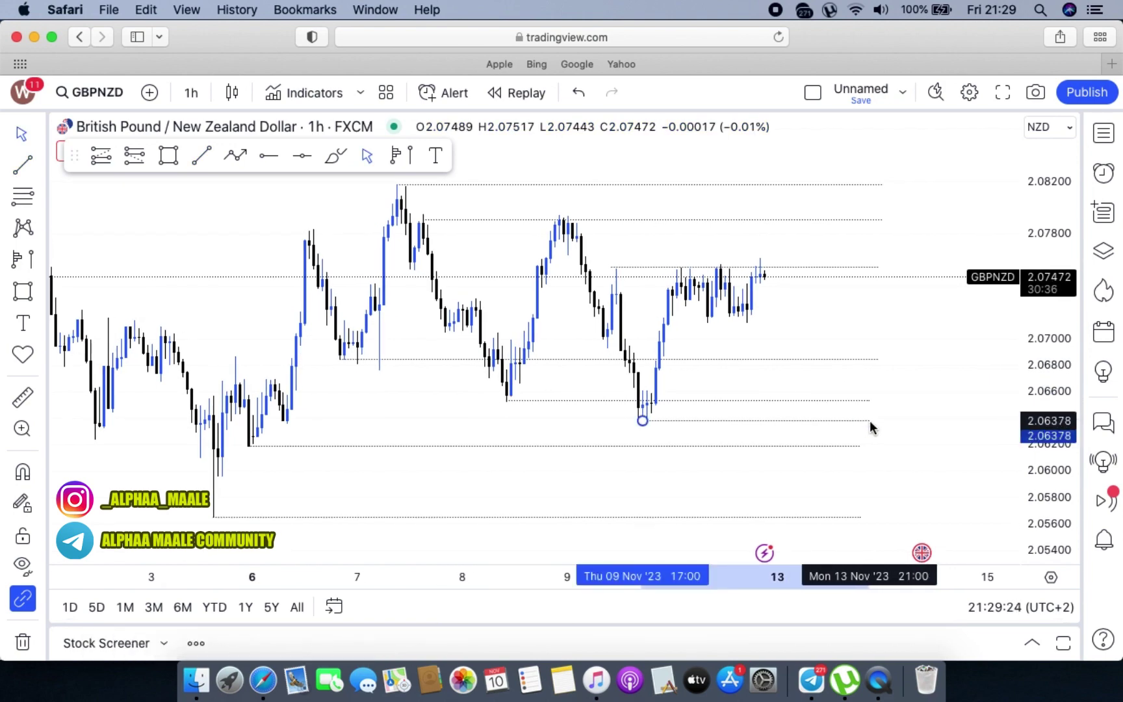
{"action": "left_click", "coordinate": [973, 389]}
{"action": "left_click_drag", "start_coordinate": [1060, 488], "coordinate": [1069, 517]}
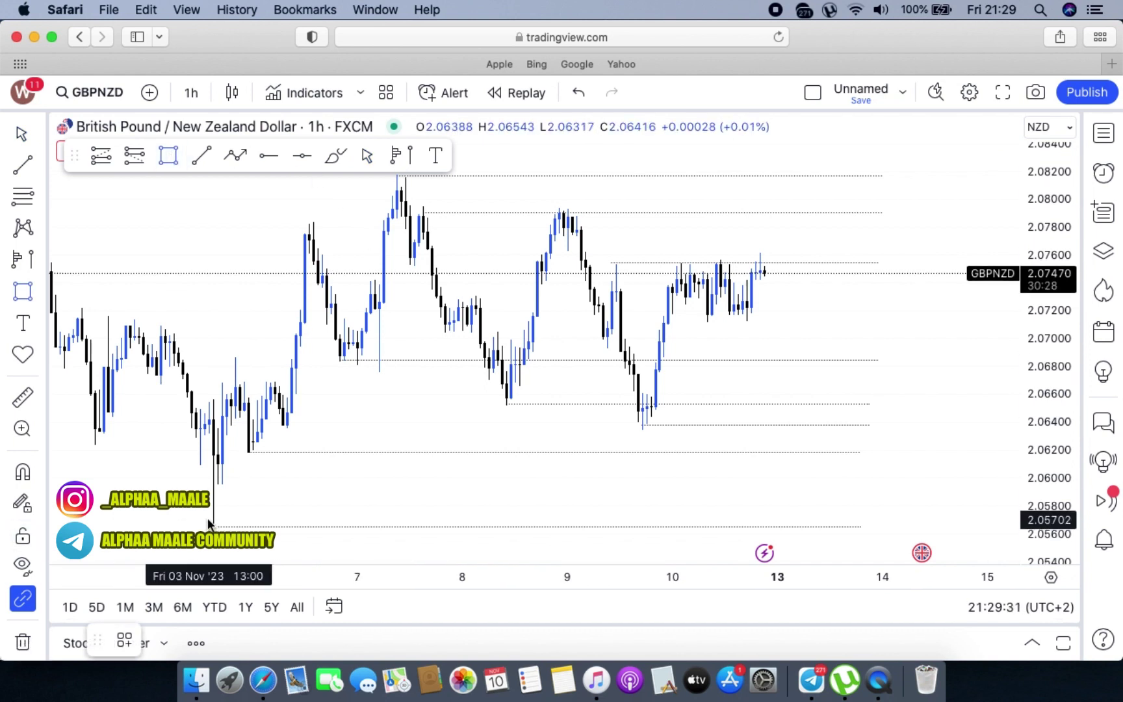
Step: Draw zone boxes at the lowest low and around 2.062, stretched to 13 Nov
{"action": "left_click_drag", "start_coordinate": [208, 522], "coordinate": [271, 521]}
{"action": "left_click_drag", "start_coordinate": [863, 597], "coordinate": [864, 536]}
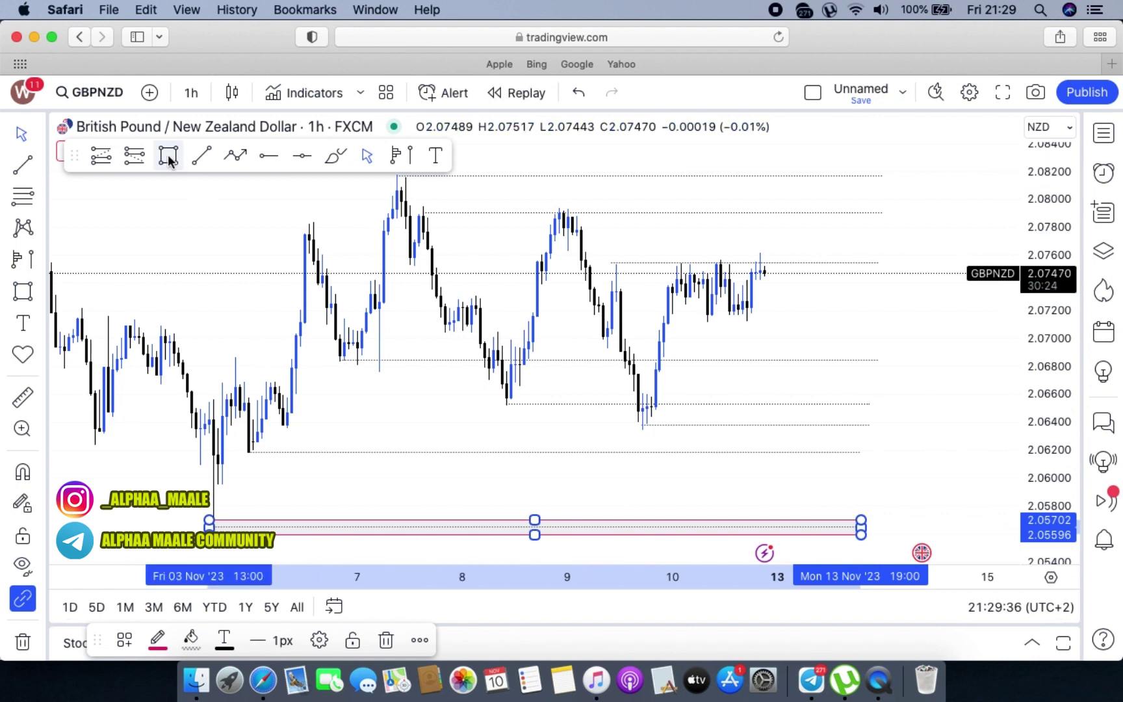
{"action": "left_click", "coordinate": [211, 328]}
{"action": "left_click_drag", "start_coordinate": [249, 444], "coordinate": [857, 459]}
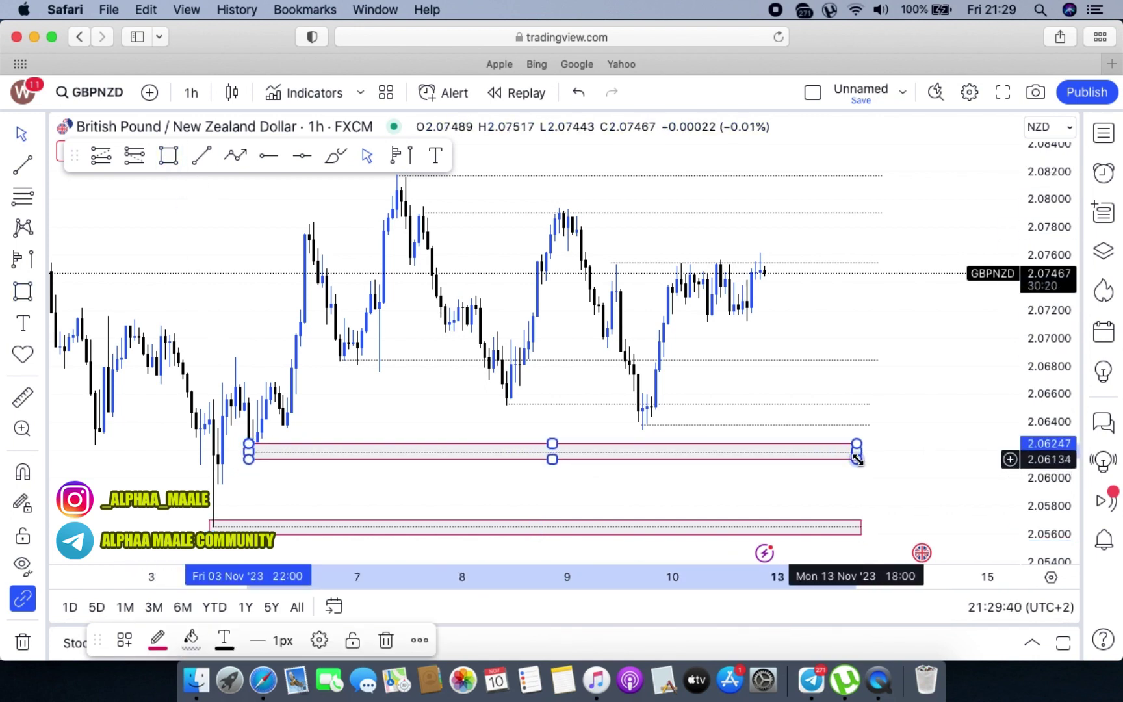
Step: Draw rectangle zones at the 2.0640, 2.0655 and 2.0680 levels
{"action": "left_click", "coordinate": [169, 155]}
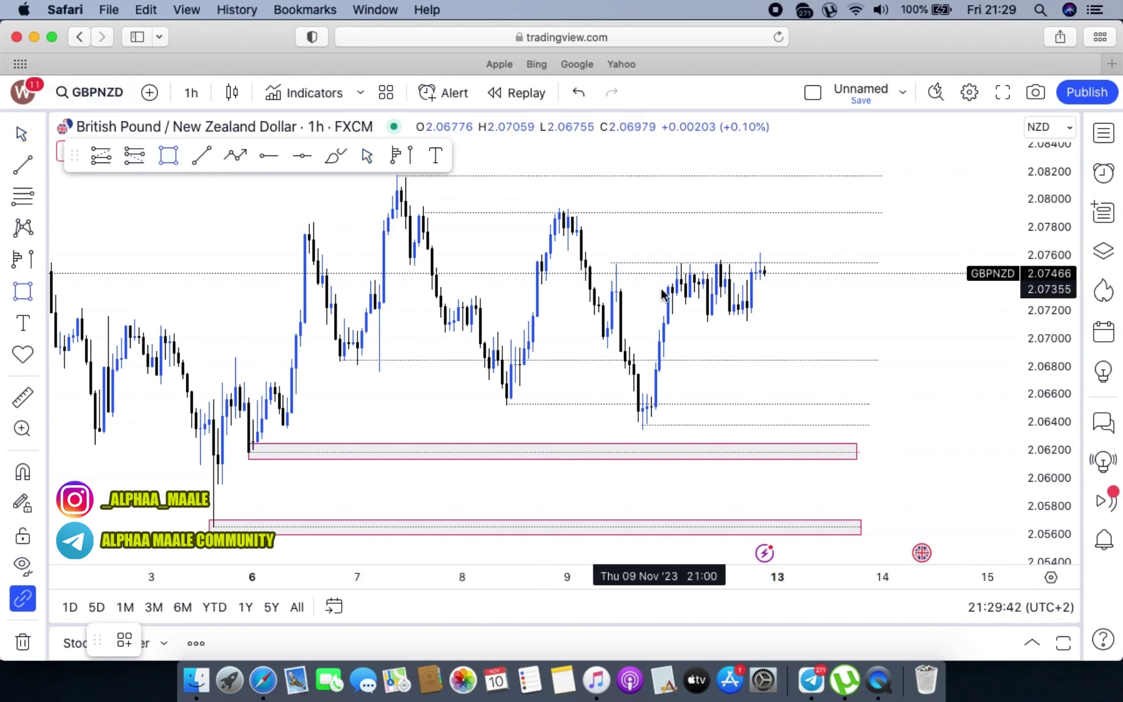
{"action": "mouse_move", "coordinate": [638, 416]}
{"action": "left_mouse_down"}
{"action": "mouse_move", "coordinate": [803, 446]}
{"action": "mouse_move", "coordinate": [869, 443]}
{"action": "mouse_move", "coordinate": [869, 434]}
{"action": "left_mouse_up"}
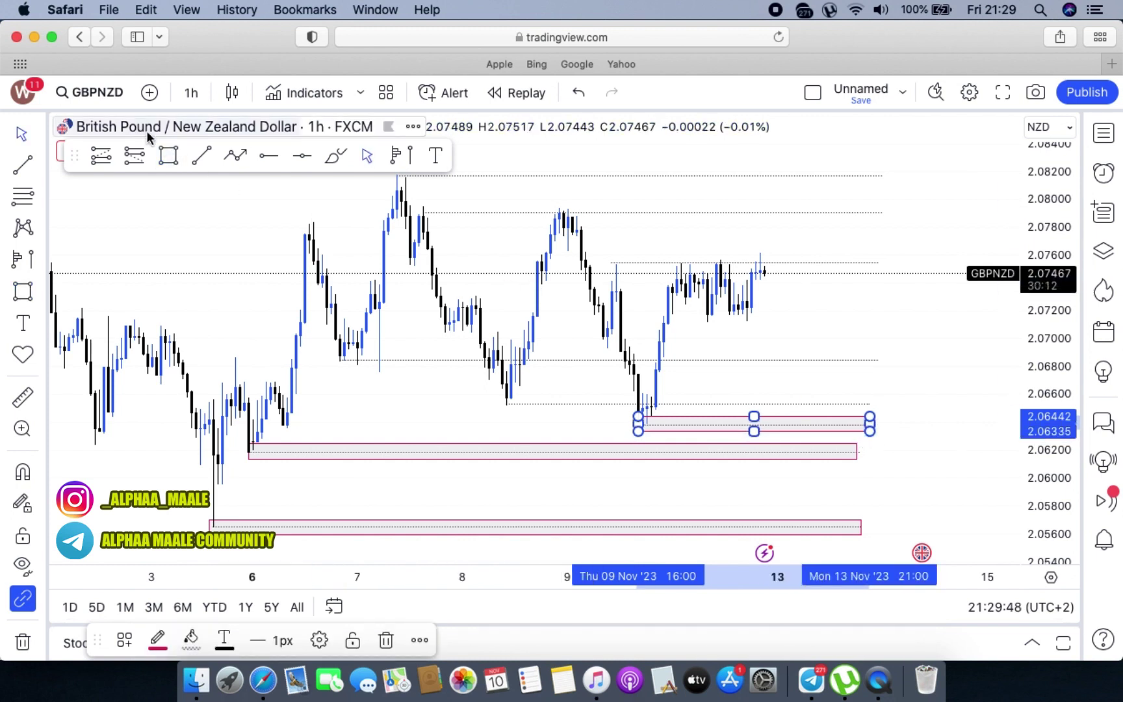
{"action": "left_click", "coordinate": [168, 156]}
{"action": "mouse_move", "coordinate": [501, 397]}
{"action": "left_mouse_down"}
{"action": "mouse_move", "coordinate": [902, 398]}
{"action": "mouse_move", "coordinate": [865, 410]}
{"action": "left_mouse_up"}
{"action": "left_click", "coordinate": [169, 155]}
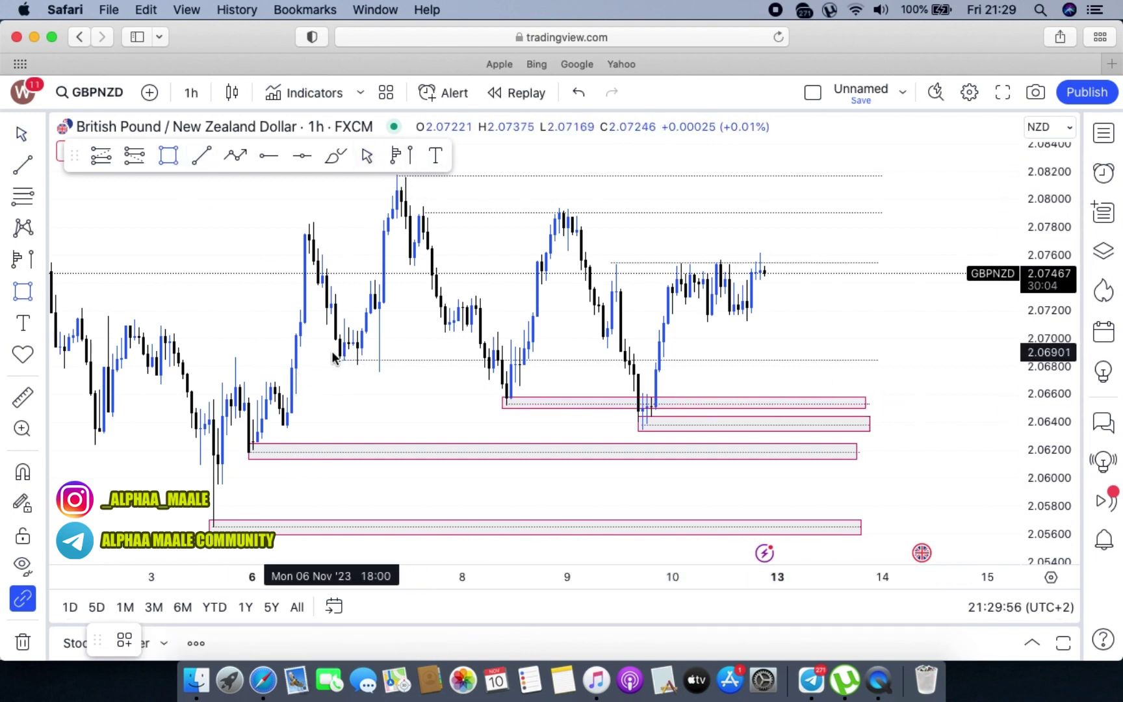
{"action": "left_click_drag", "start_coordinate": [331, 345], "coordinate": [388, 351]}
{"action": "left_click_drag", "start_coordinate": [923, 393], "coordinate": [870, 366]}
Step: Draw resistance zones at 2.0750, 2.0790 and 2.0815, widening the top one left to the peak
{"action": "left_click", "coordinate": [169, 155]}
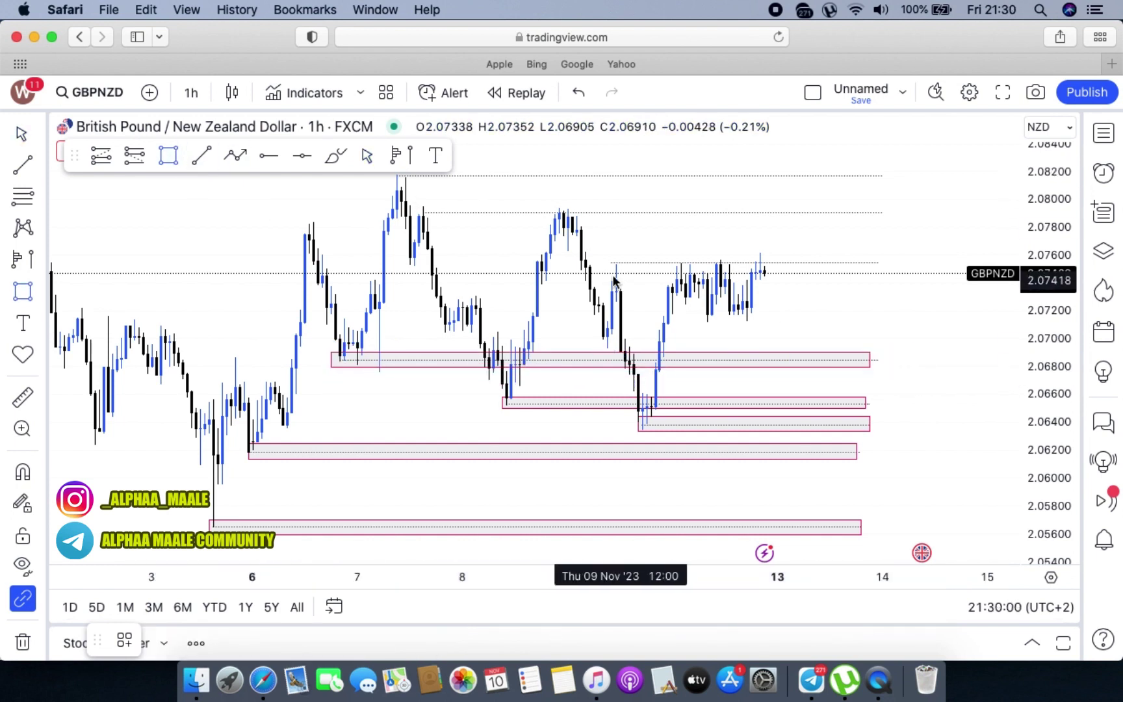
{"action": "left_click_drag", "start_coordinate": [608, 254], "coordinate": [878, 269]}
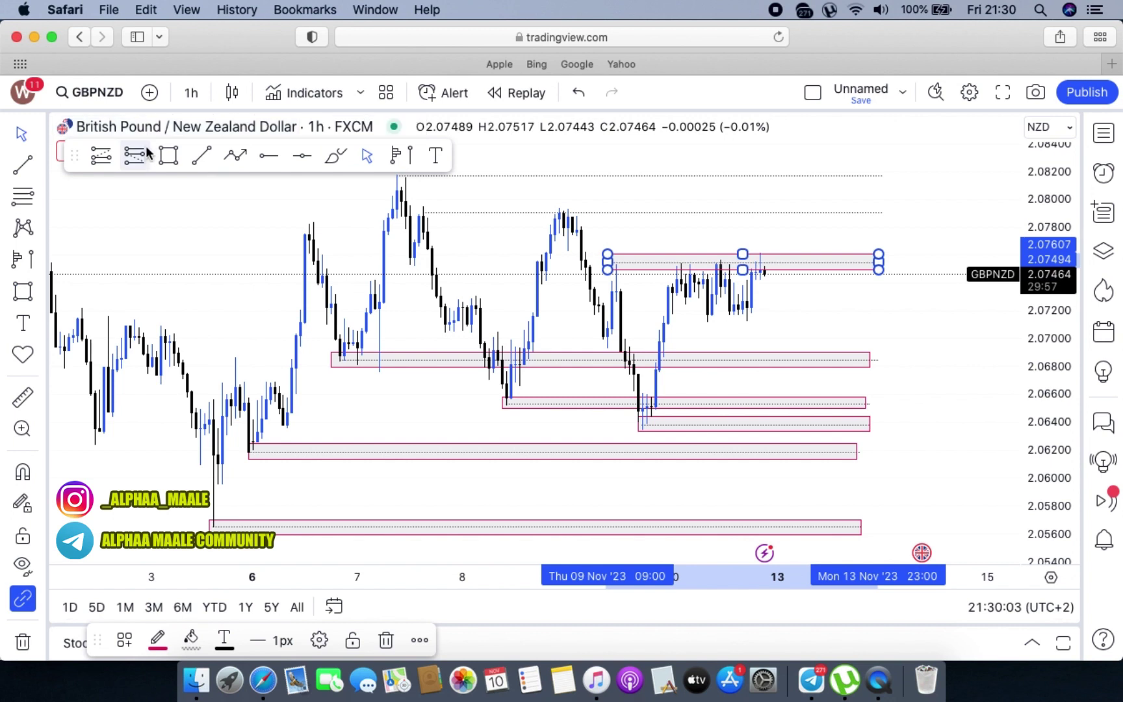
{"action": "left_click", "coordinate": [163, 151]}
{"action": "left_click_drag", "start_coordinate": [419, 208], "coordinate": [884, 217]}
{"action": "left_click", "coordinate": [169, 154]}
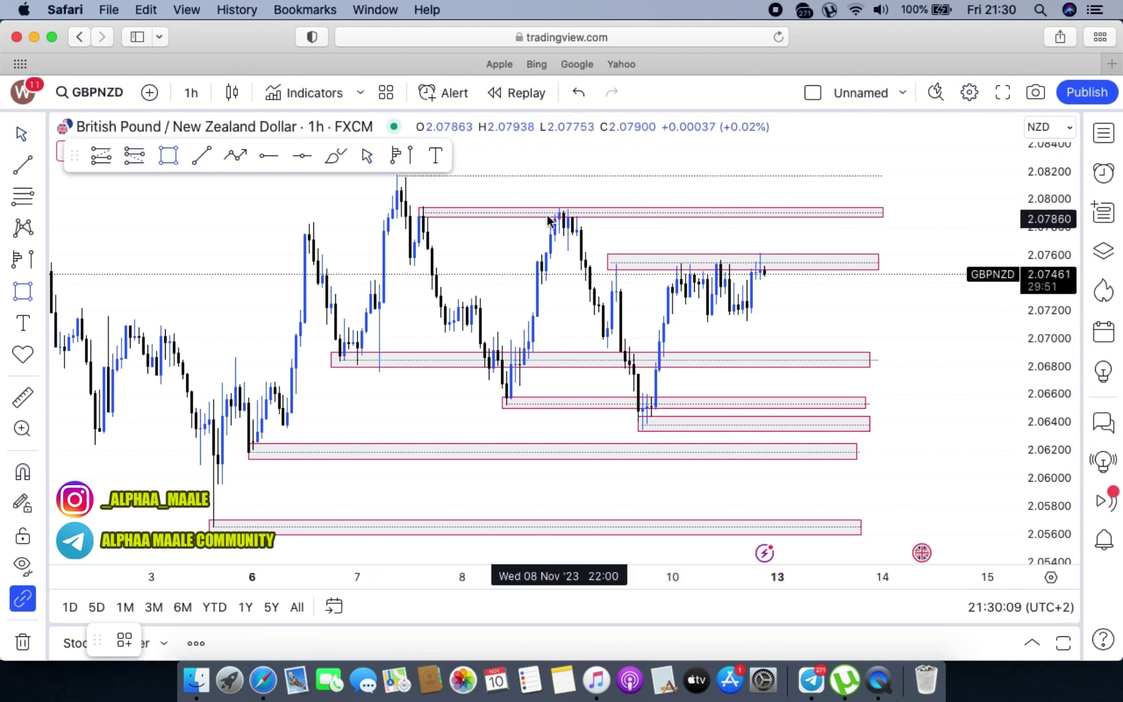
{"action": "left_click_drag", "start_coordinate": [536, 171], "coordinate": [883, 177]}
{"action": "left_click_drag", "start_coordinate": [540, 180], "coordinate": [394, 183]}
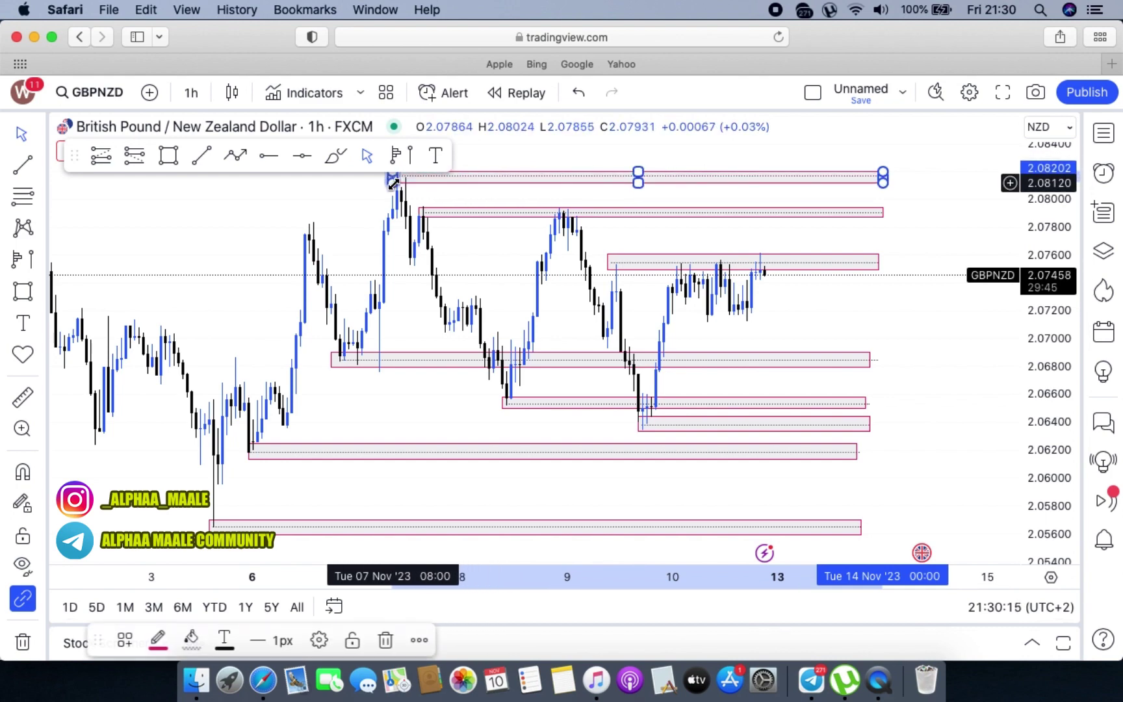
{"action": "left_click_drag", "start_coordinate": [832, 283], "coordinate": [905, 271]}
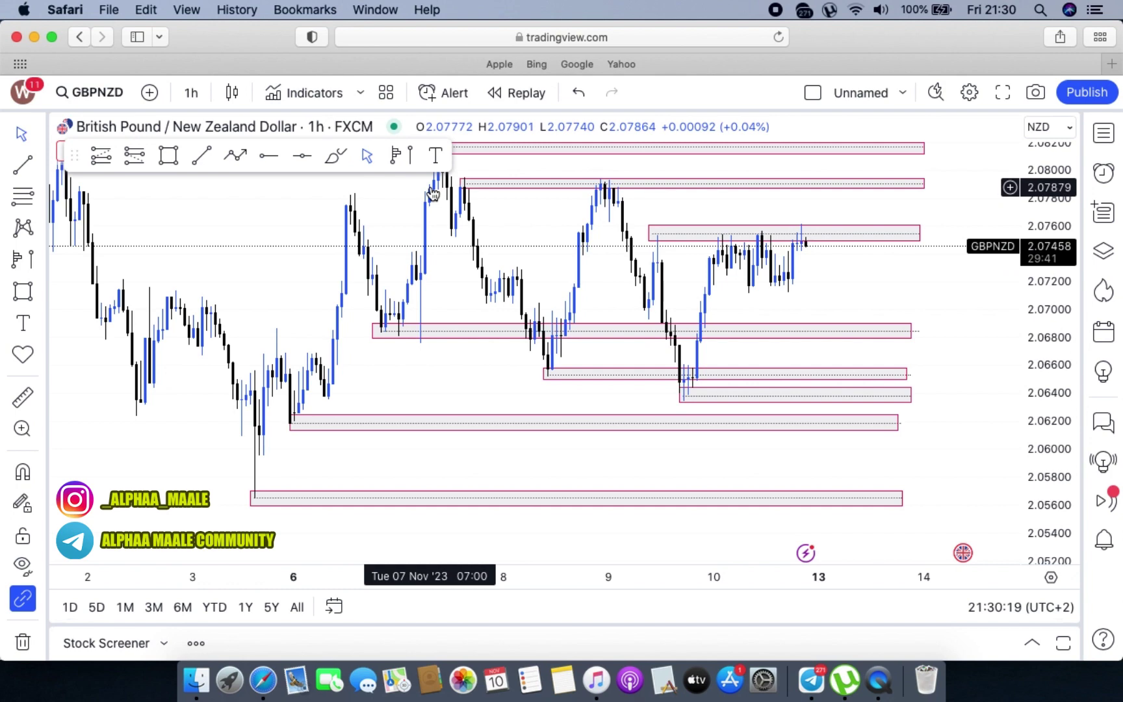
Step: Link the Nov 6 low near 2.068 to the Nov 9 low near 2.0635 with a trend line
{"action": "left_click_drag", "start_coordinate": [553, 250], "coordinate": [604, 260]}
{"action": "left_click_drag", "start_coordinate": [539, 422], "coordinate": [511, 368]}
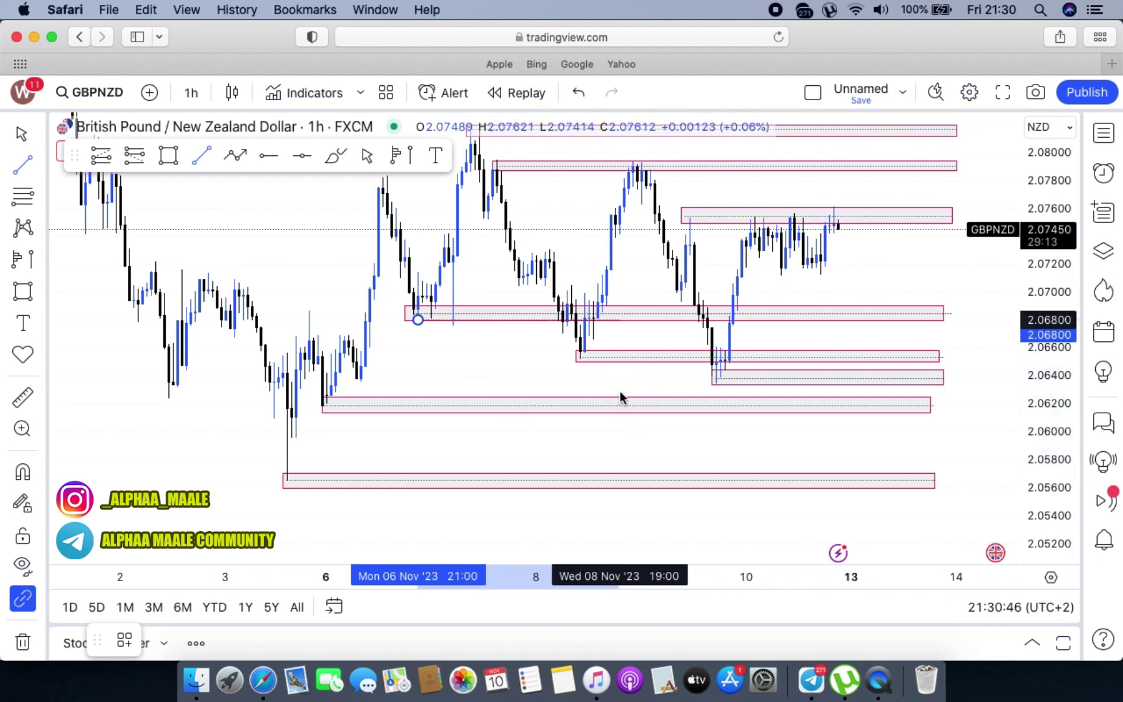
{"action": "left_click", "coordinate": [729, 386]}
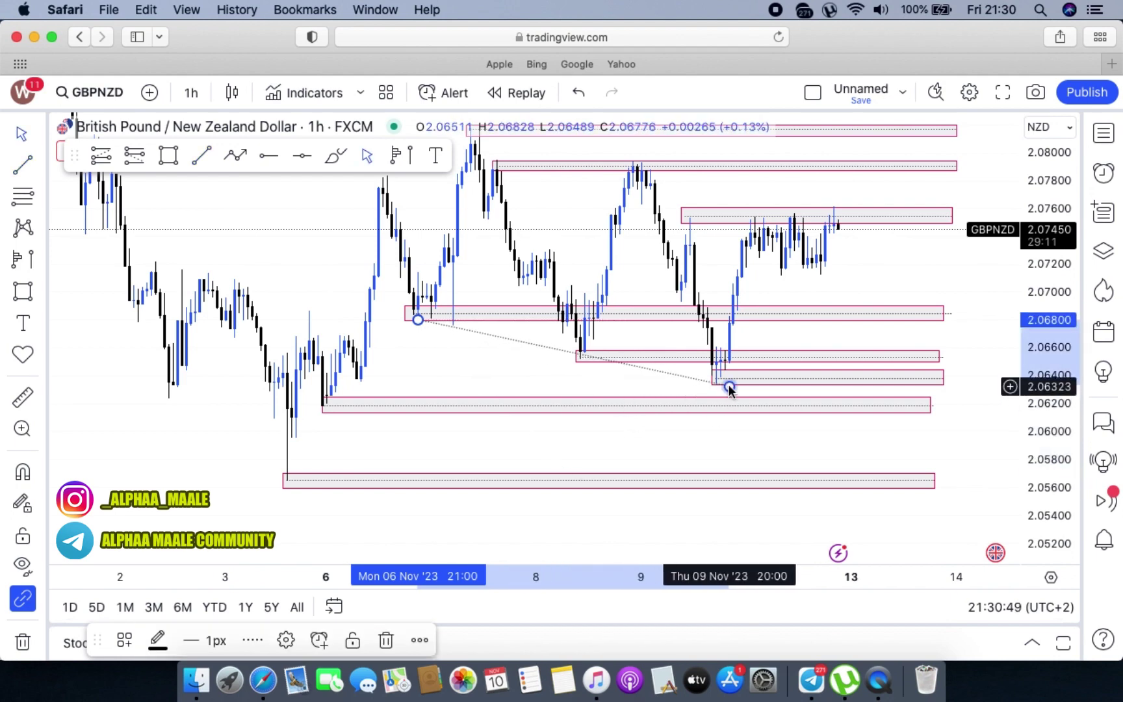
{"action": "left_click", "coordinate": [849, 319]}
{"action": "scroll", "coordinate": [854, 361], "scroll_direction": "left", "scroll_amount": 3}
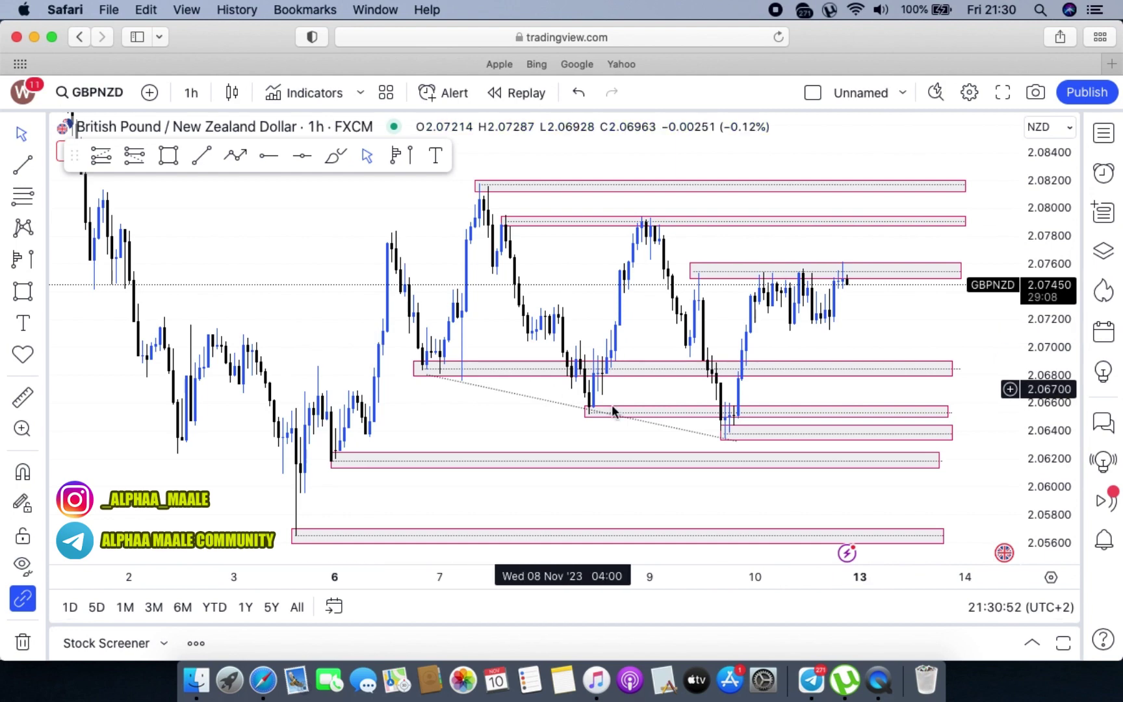
{"action": "left_click_drag", "start_coordinate": [1043, 396], "coordinate": [1044, 367]}
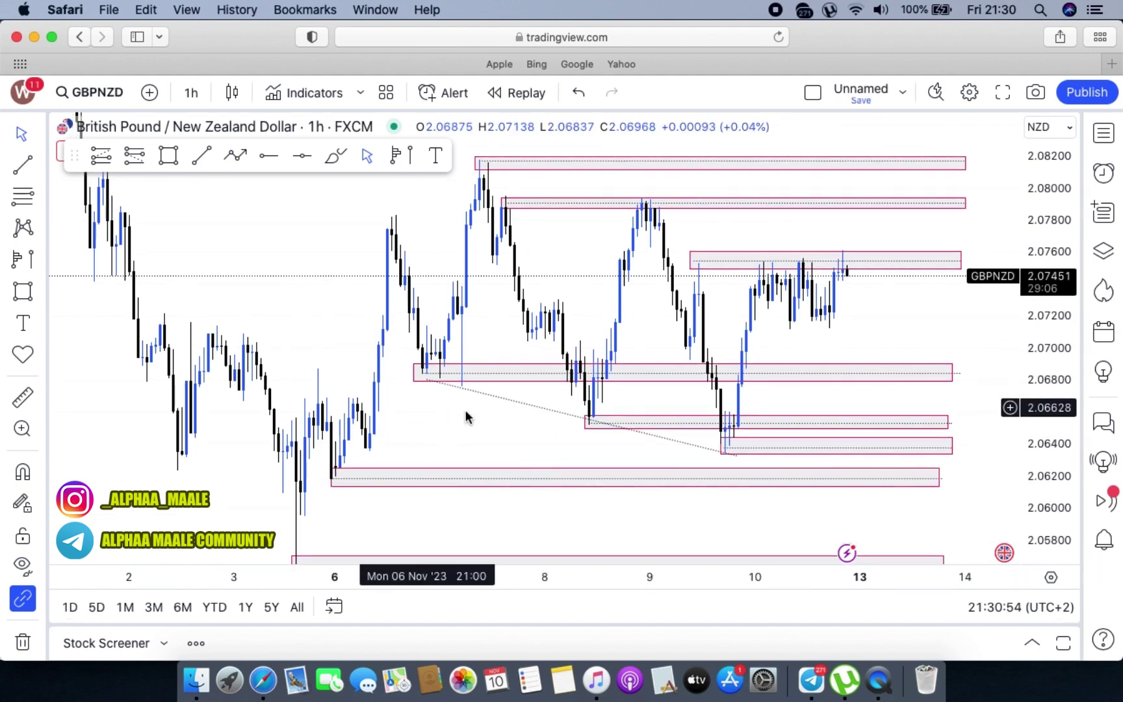
Step: Draw a trend line with Alt+T from the 2.0815 peak down to the 2.0760 zone
{"action": "left_click", "coordinate": [528, 407]}
{"action": "key", "text": "alt+t"}
{"action": "left_click", "coordinate": [488, 164]}
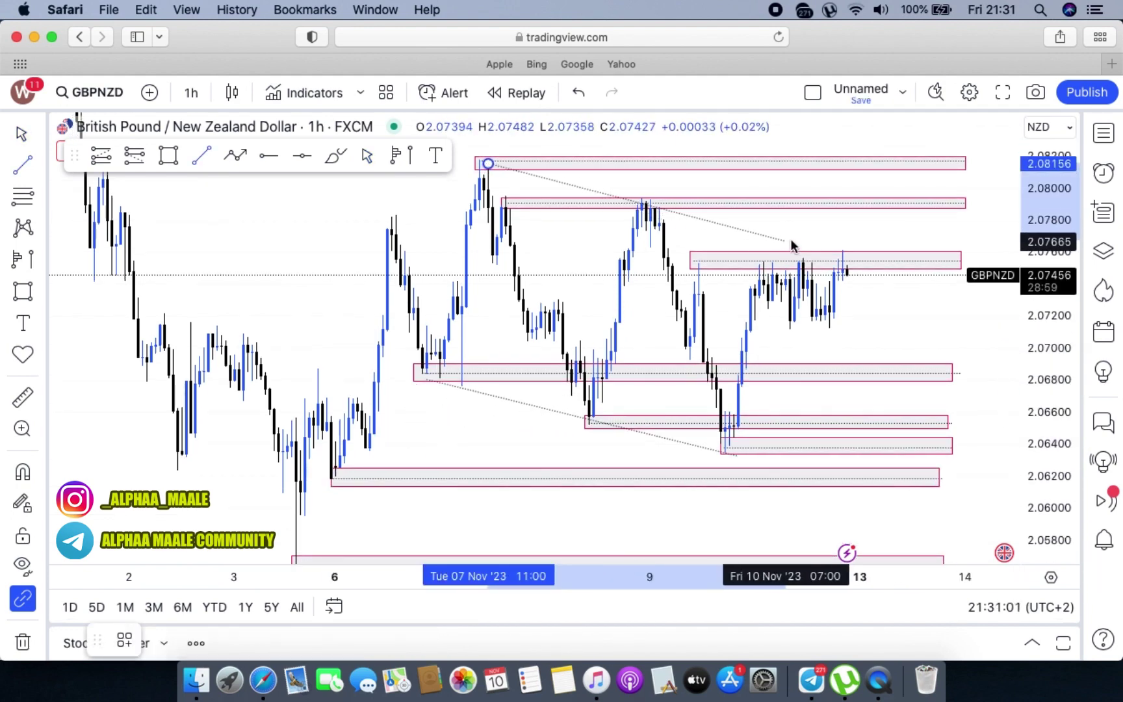
{"action": "left_click", "coordinate": [902, 265]}
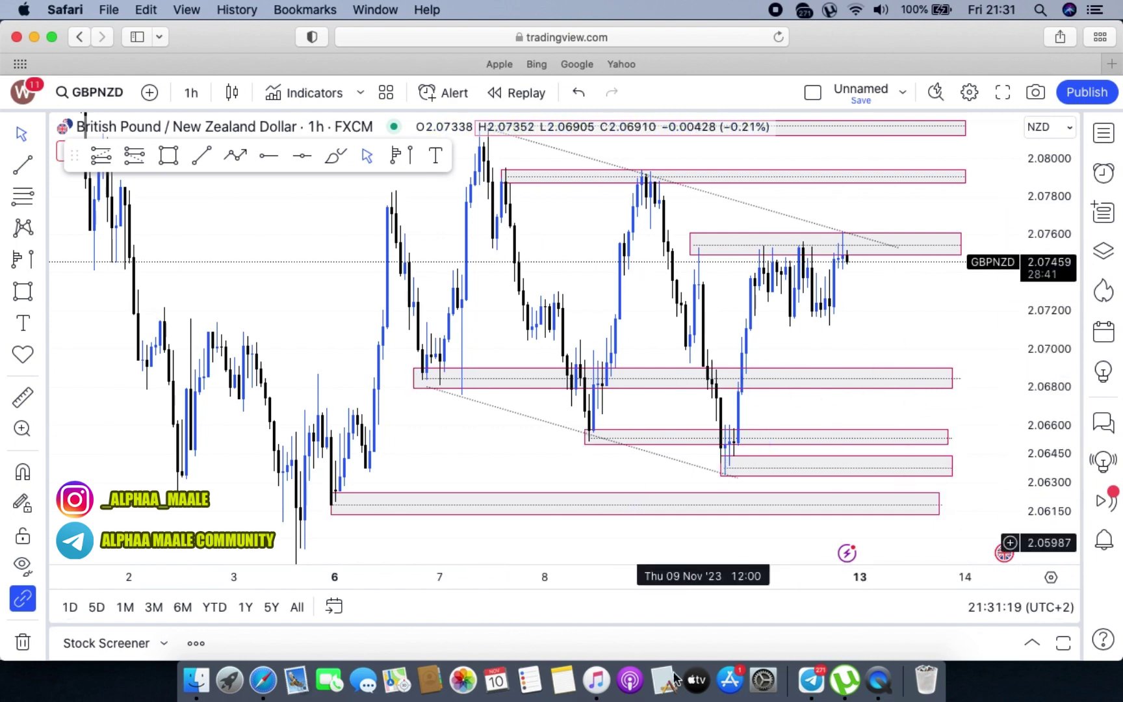
Step: Move the drawing toolbar down, zoom in on recent days, and stretch the price scale
{"action": "left_click_drag", "start_coordinate": [881, 343], "coordinate": [910, 329]}
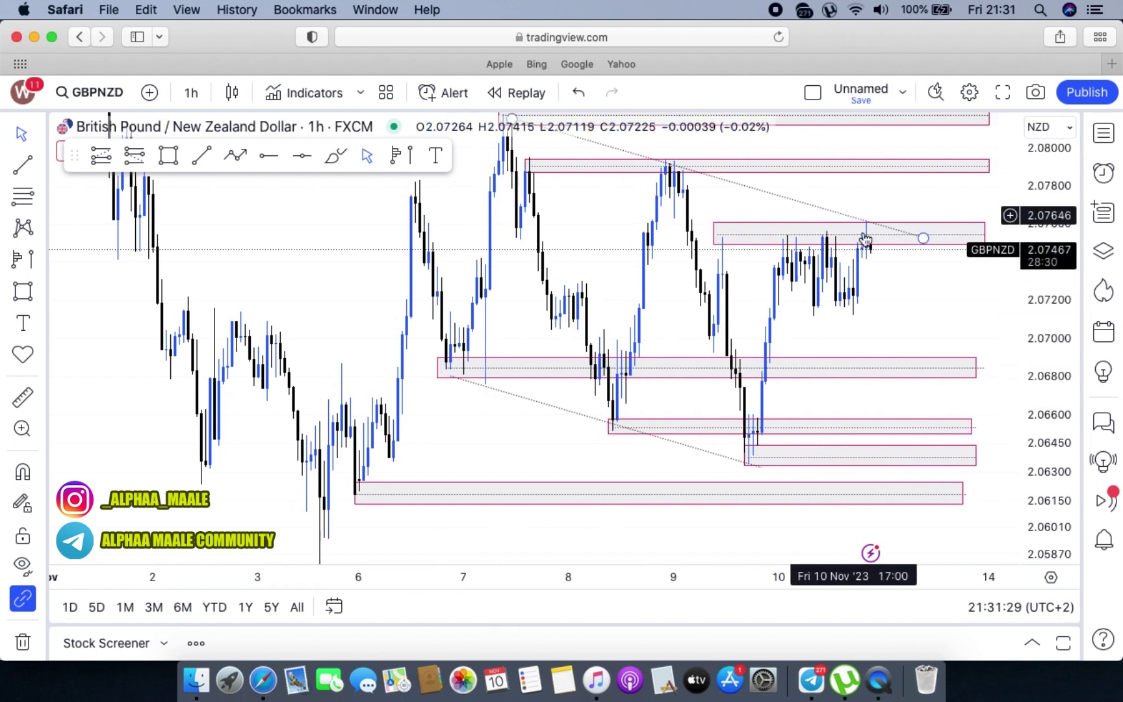
{"action": "left_click_drag", "start_coordinate": [920, 313], "coordinate": [921, 307]}
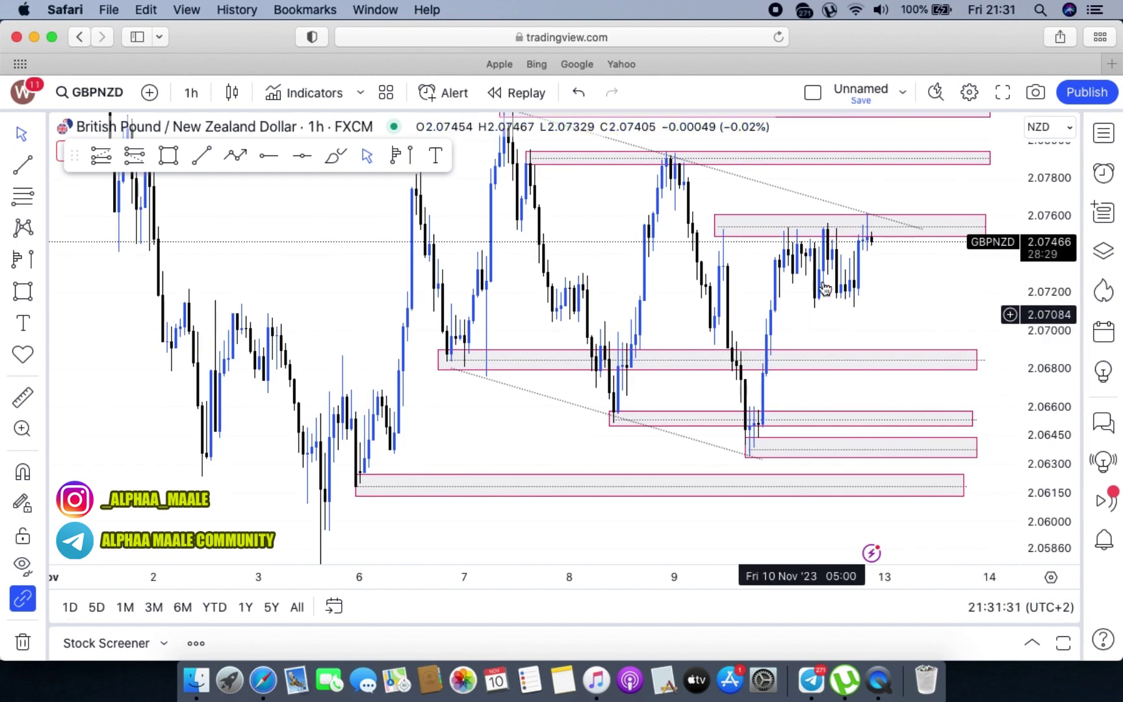
{"action": "mouse_move", "coordinate": [897, 288]}
{"action": "left_mouse_down"}
{"action": "mouse_move", "coordinate": [895, 351]}
{"action": "mouse_move", "coordinate": [799, 375]}
{"action": "mouse_move", "coordinate": [792, 359]}
{"action": "left_mouse_up"}
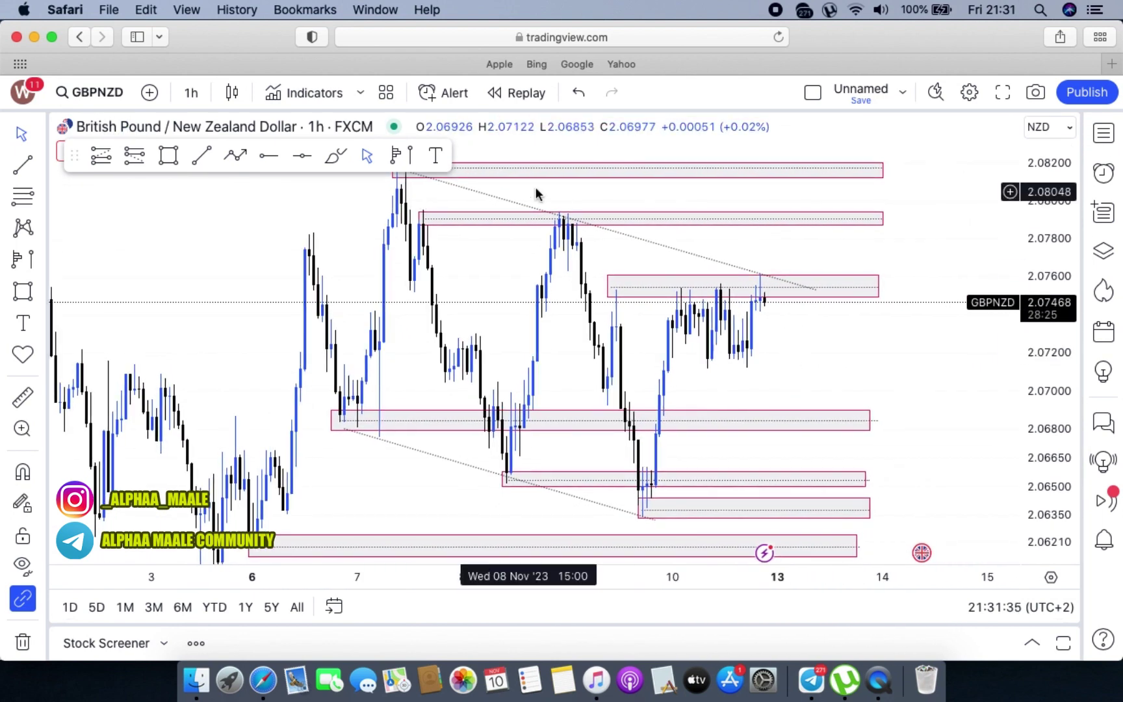
{"action": "mouse_move", "coordinate": [74, 159]}
{"action": "left_mouse_down"}
{"action": "mouse_move", "coordinate": [32, 230]}
{"action": "mouse_move", "coordinate": [46, 97]}
{"action": "mouse_move", "coordinate": [122, 363]}
{"action": "mouse_move", "coordinate": [88, 502]}
{"action": "mouse_move", "coordinate": [72, 509]}
{"action": "left_mouse_up"}
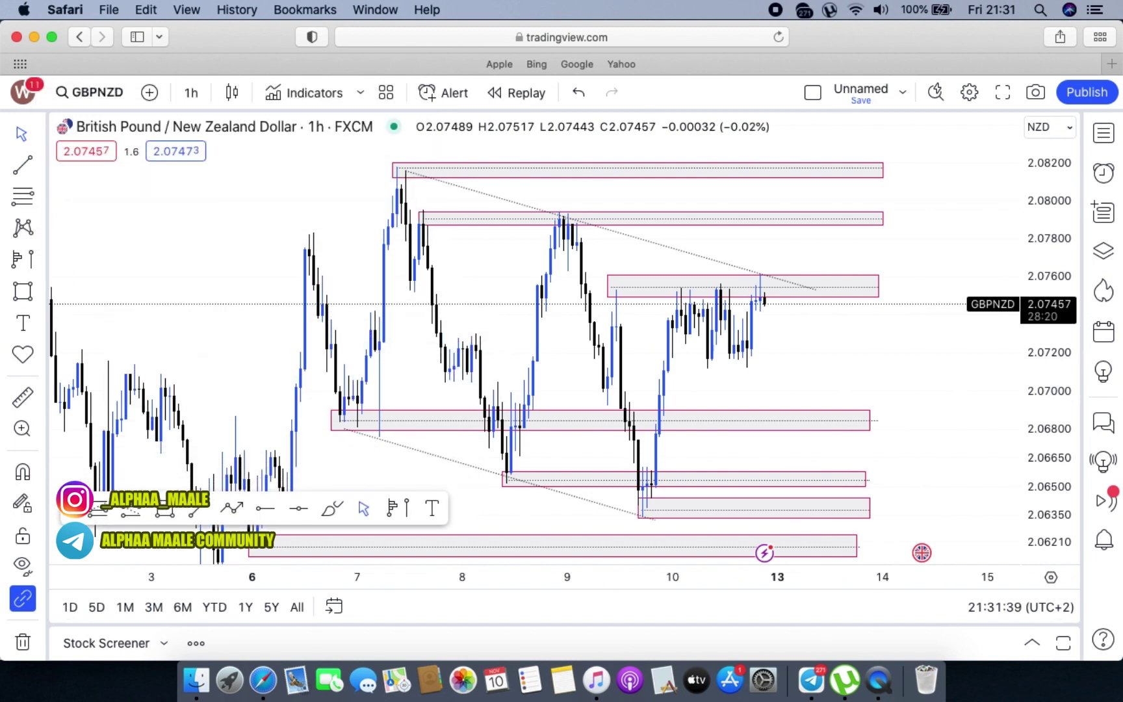
{"action": "left_click_drag", "start_coordinate": [427, 354], "coordinate": [512, 278]}
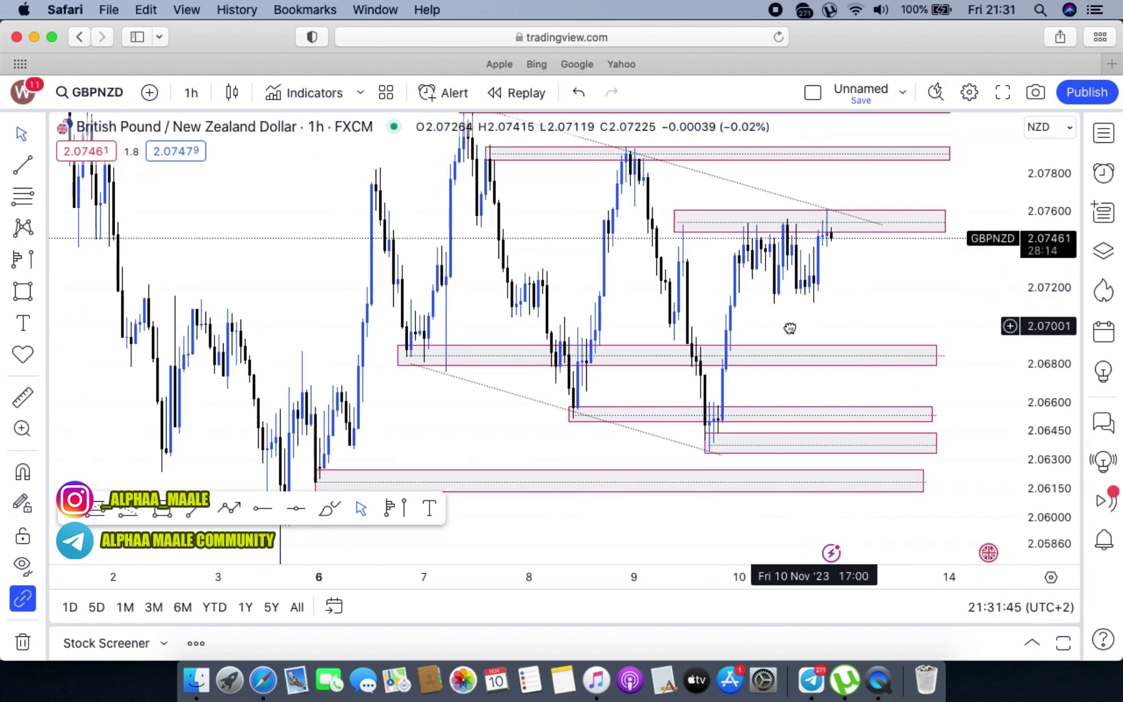
{"action": "scroll", "coordinate": [650, 364], "scroll_direction": "right", "scroll_amount": 2}
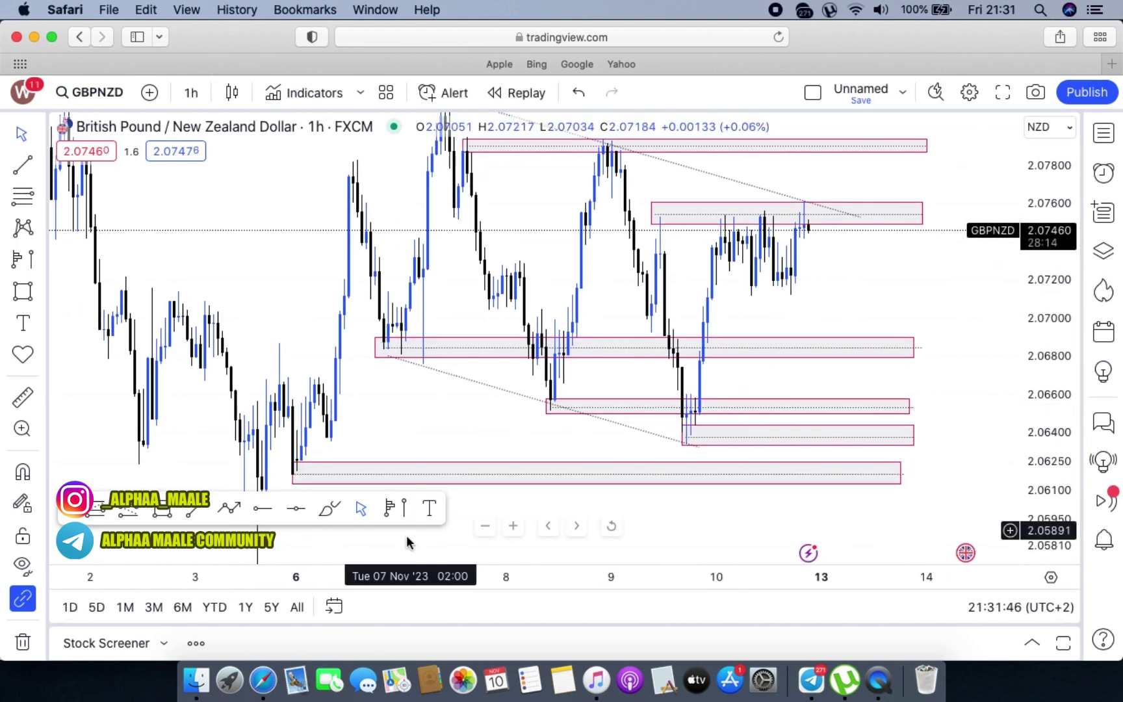
{"action": "left_click", "coordinate": [514, 527]}
{"action": "left_click_drag", "start_coordinate": [490, 317], "coordinate": [625, 398]}
{"action": "left_click_drag", "start_coordinate": [1049, 426], "coordinate": [1048, 377]}
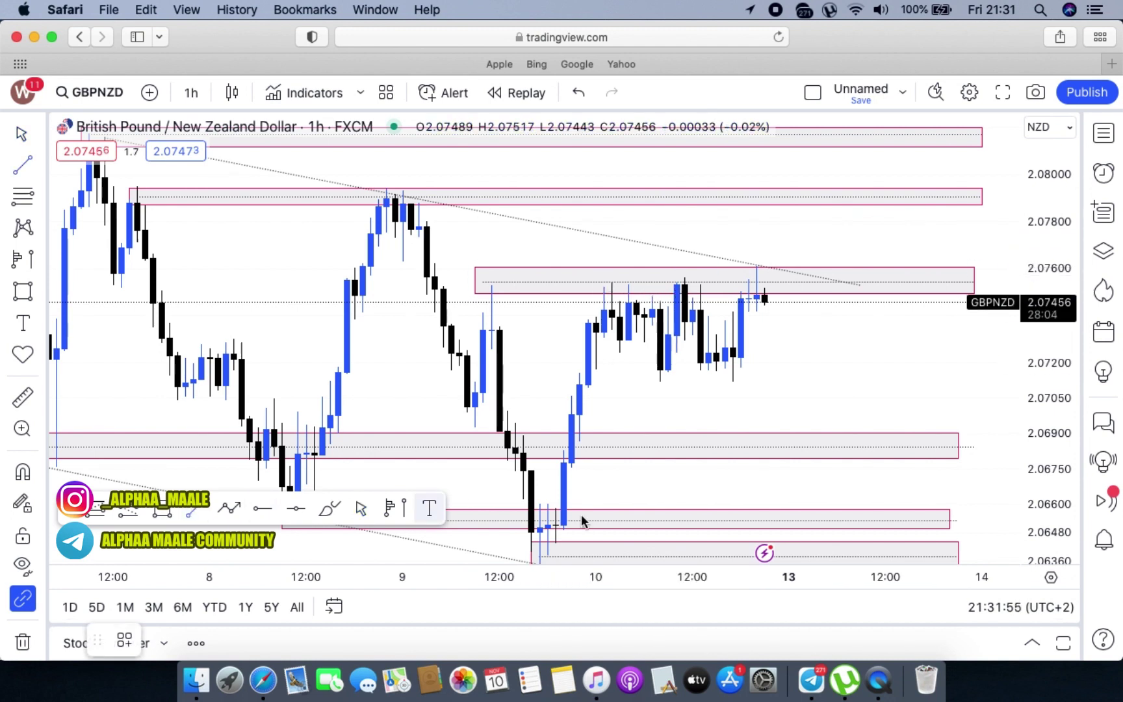
Step: Draw a horizontal line at the Nov 10 low extending to the right
{"action": "left_click", "coordinate": [596, 375]}
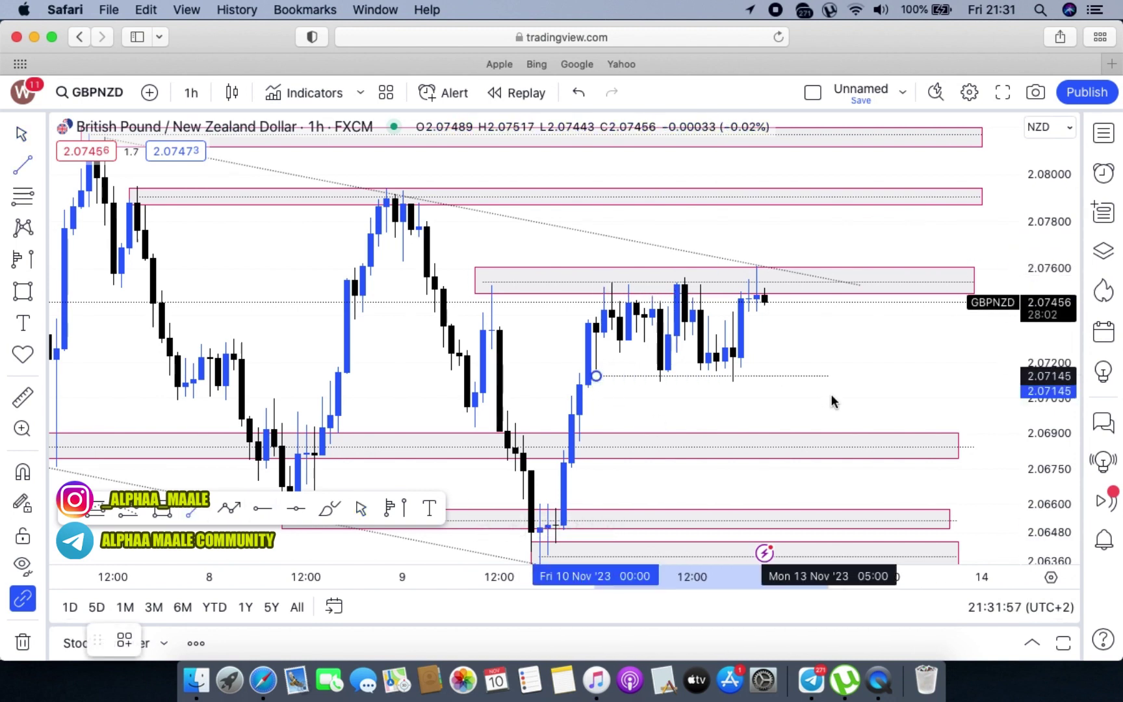
{"action": "left_click", "coordinate": [973, 376]}
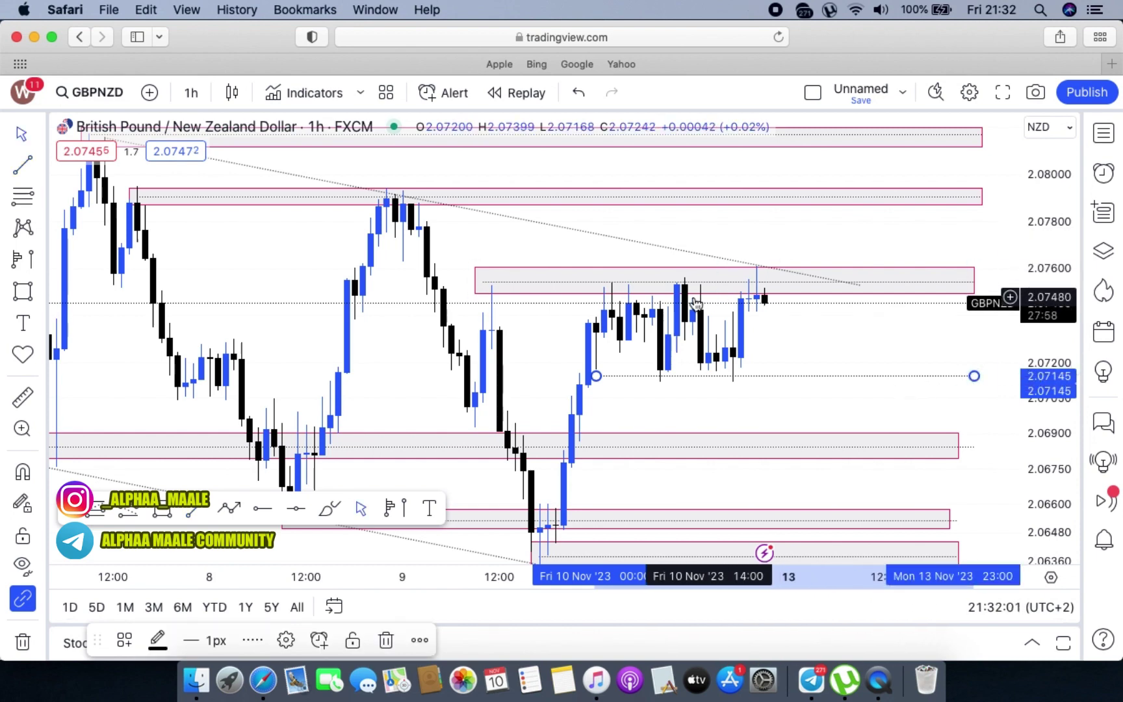
{"action": "left_click", "coordinate": [839, 364]}
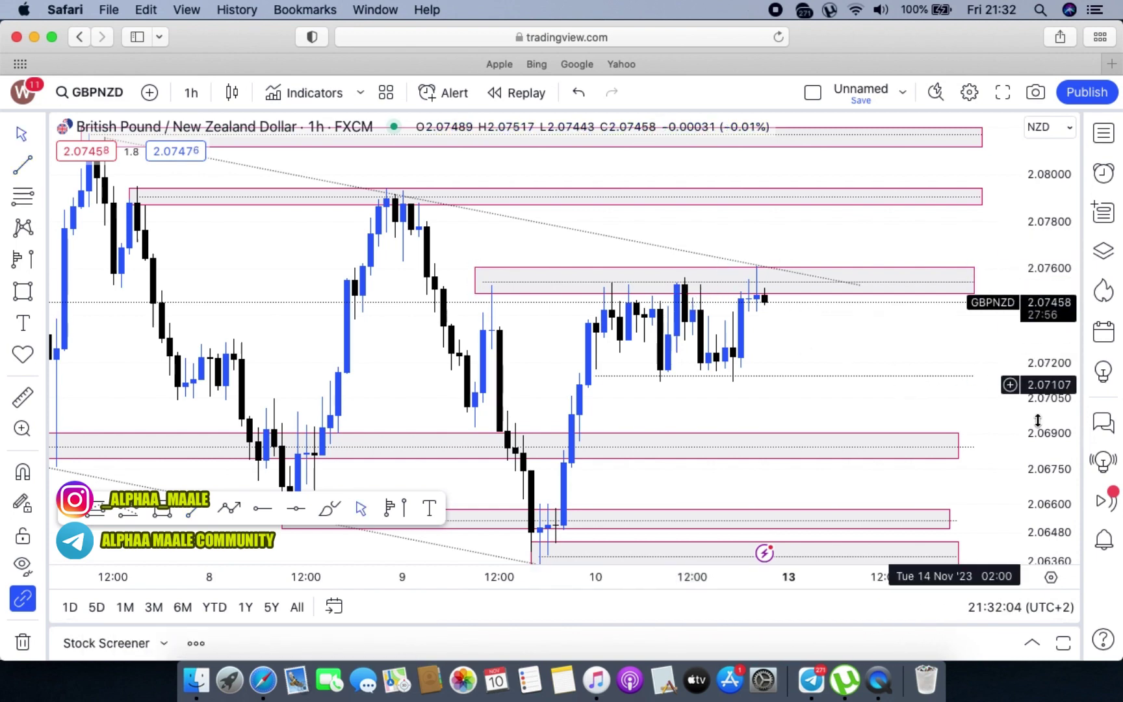
Step: Rescale the price axis and pan so all the pink zones fit in view
{"action": "left_click_drag", "start_coordinate": [1054, 215], "coordinate": [1068, 414]}
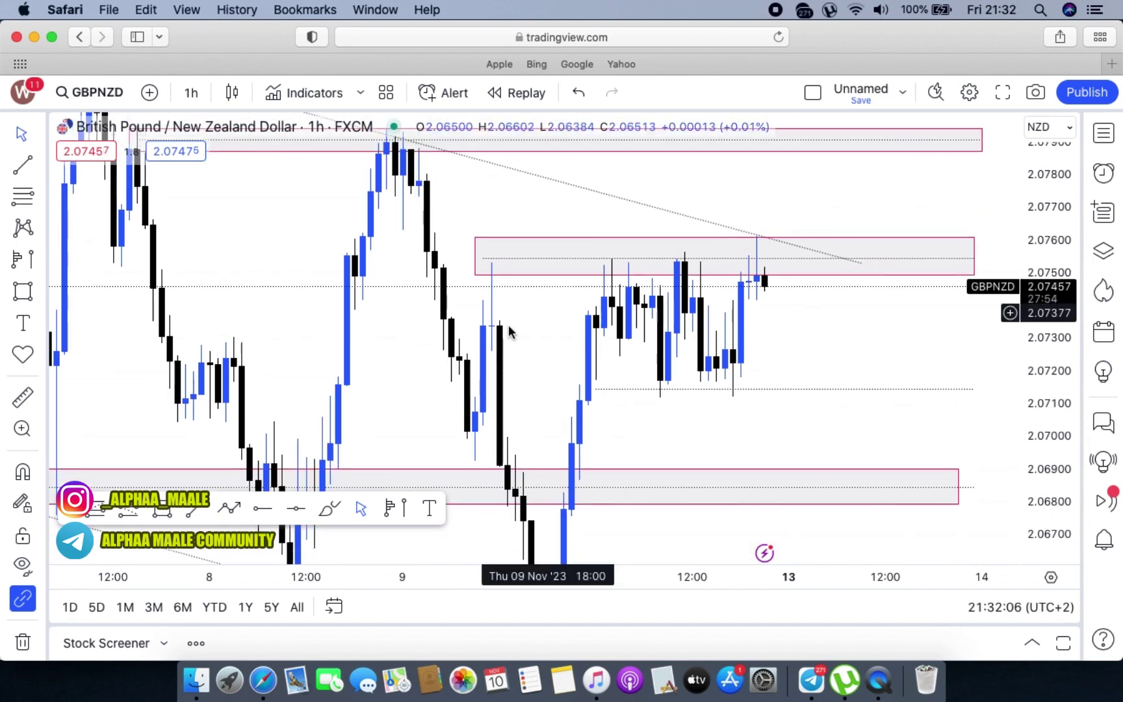
{"action": "left_click_drag", "start_coordinate": [521, 358], "coordinate": [624, 409]}
{"action": "left_click_drag", "start_coordinate": [915, 426], "coordinate": [903, 334]}
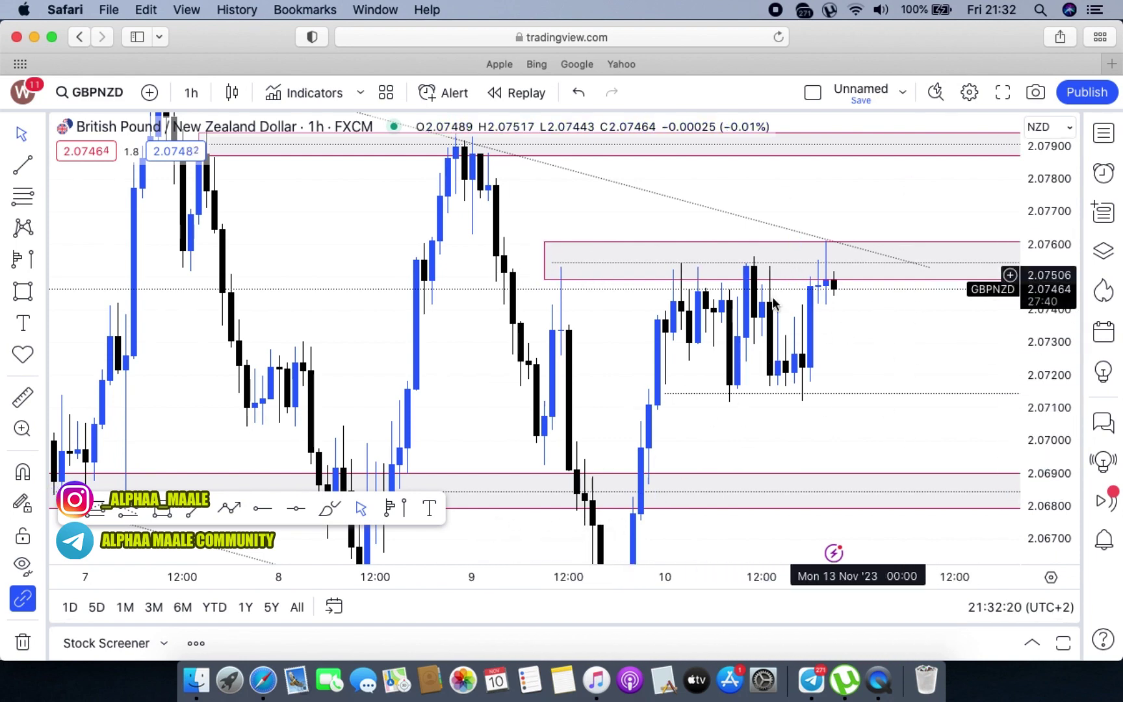
{"action": "left_click_drag", "start_coordinate": [842, 201], "coordinate": [830, 301]}
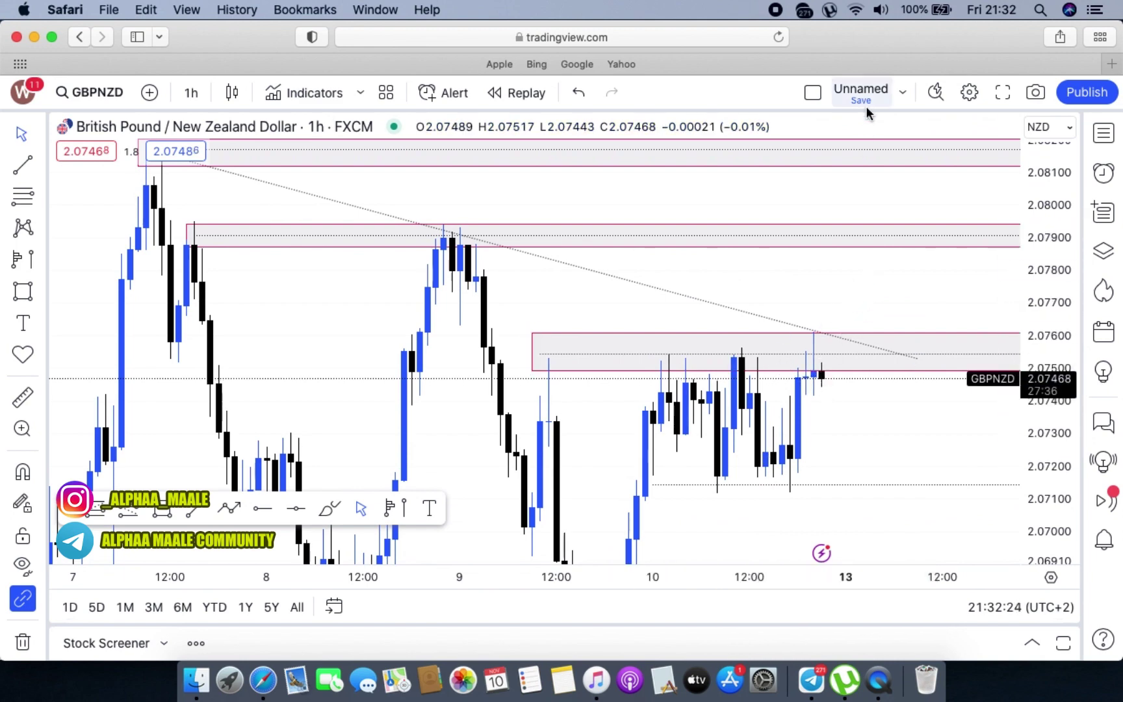
{"action": "left_click_drag", "start_coordinate": [822, 292], "coordinate": [824, 240]}
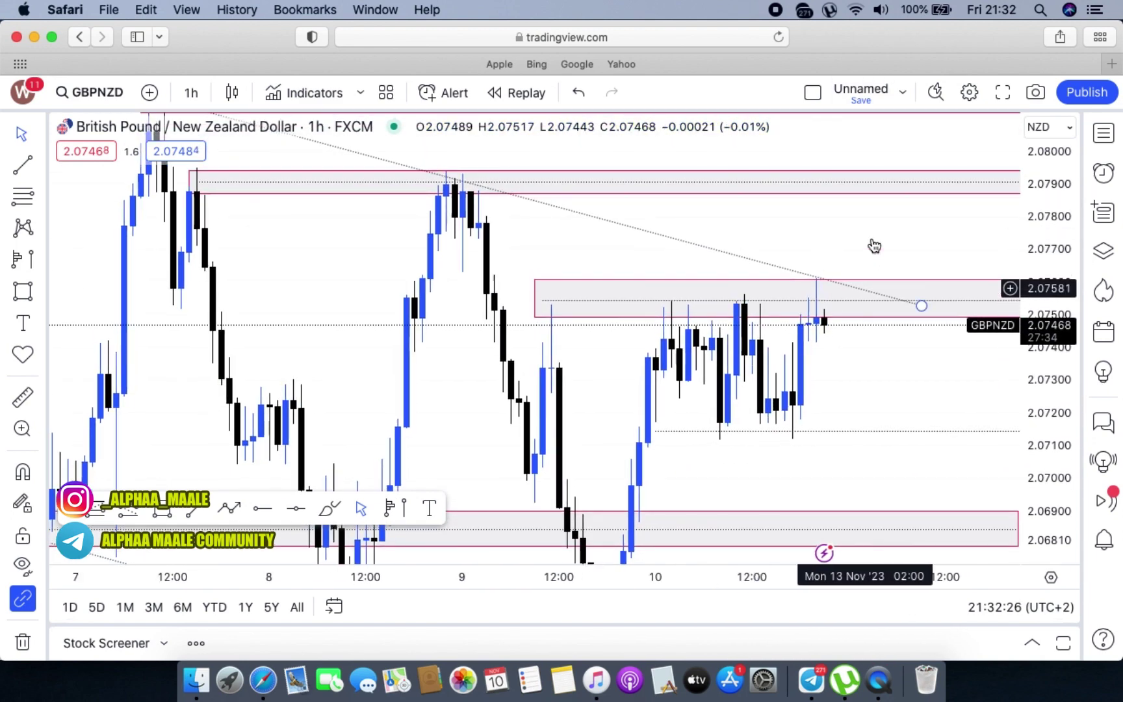
{"action": "left_click_drag", "start_coordinate": [1052, 200], "coordinate": [1040, 295]}
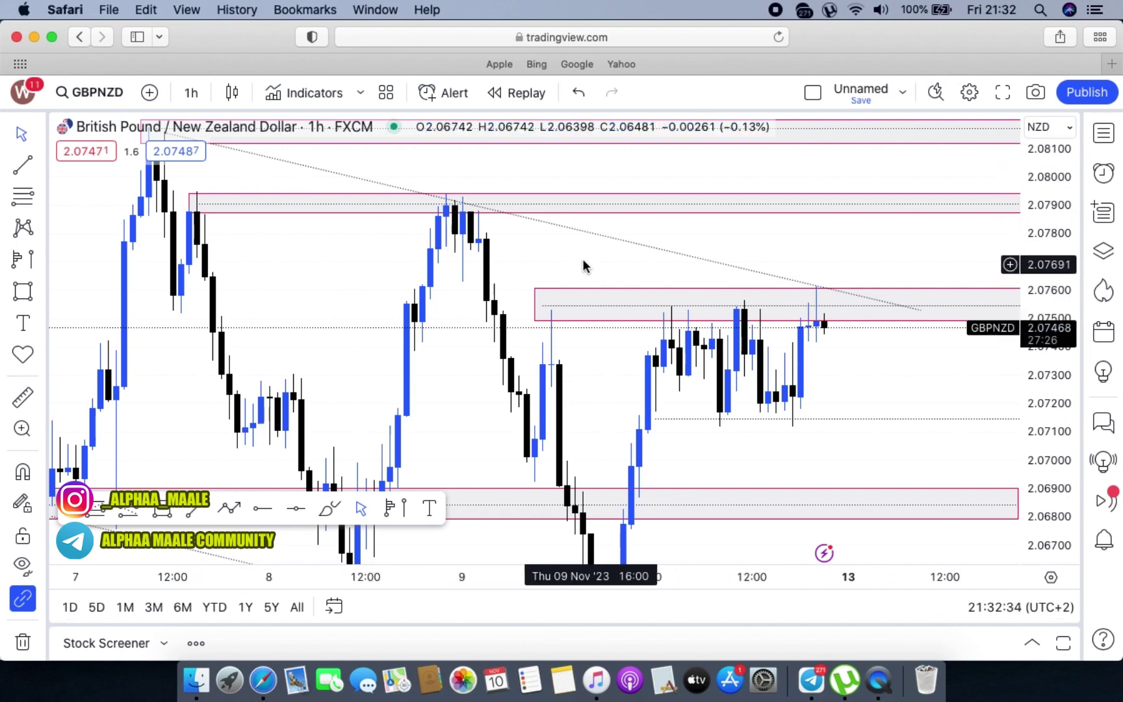
{"action": "scroll", "coordinate": [488, 490], "scroll_direction": "down", "scroll_amount": 5}
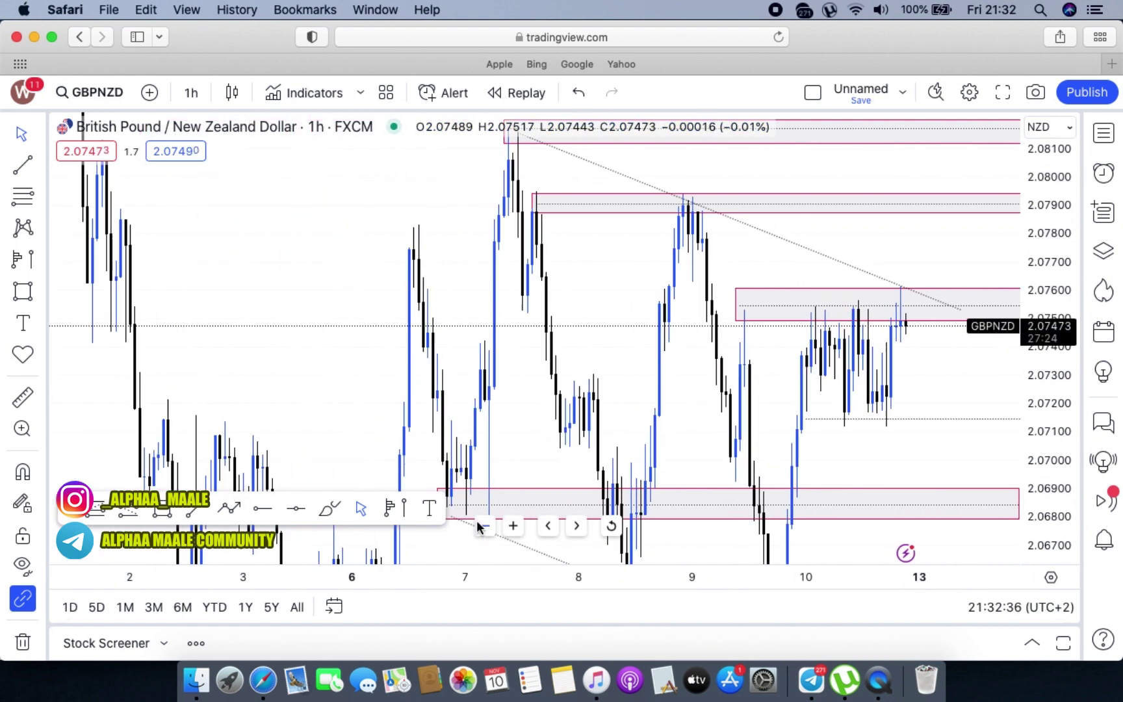
{"action": "left_click_drag", "start_coordinate": [646, 344], "coordinate": [572, 254]}
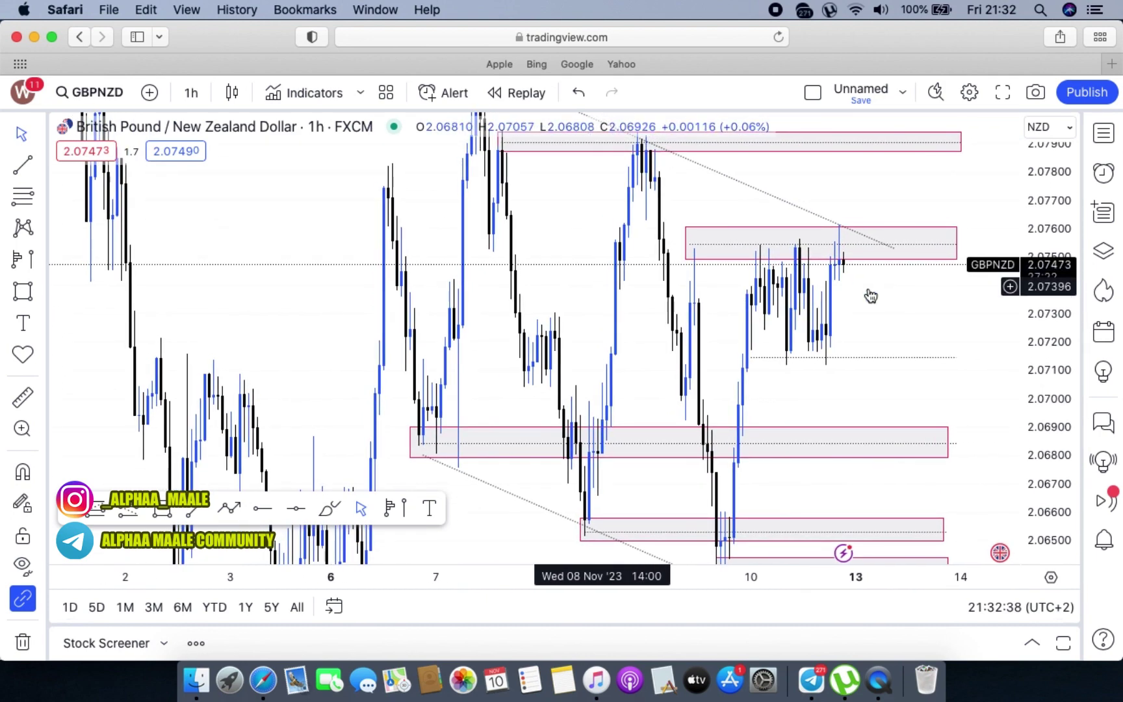
{"action": "left_click_drag", "start_coordinate": [1034, 228], "coordinate": [1035, 305]}
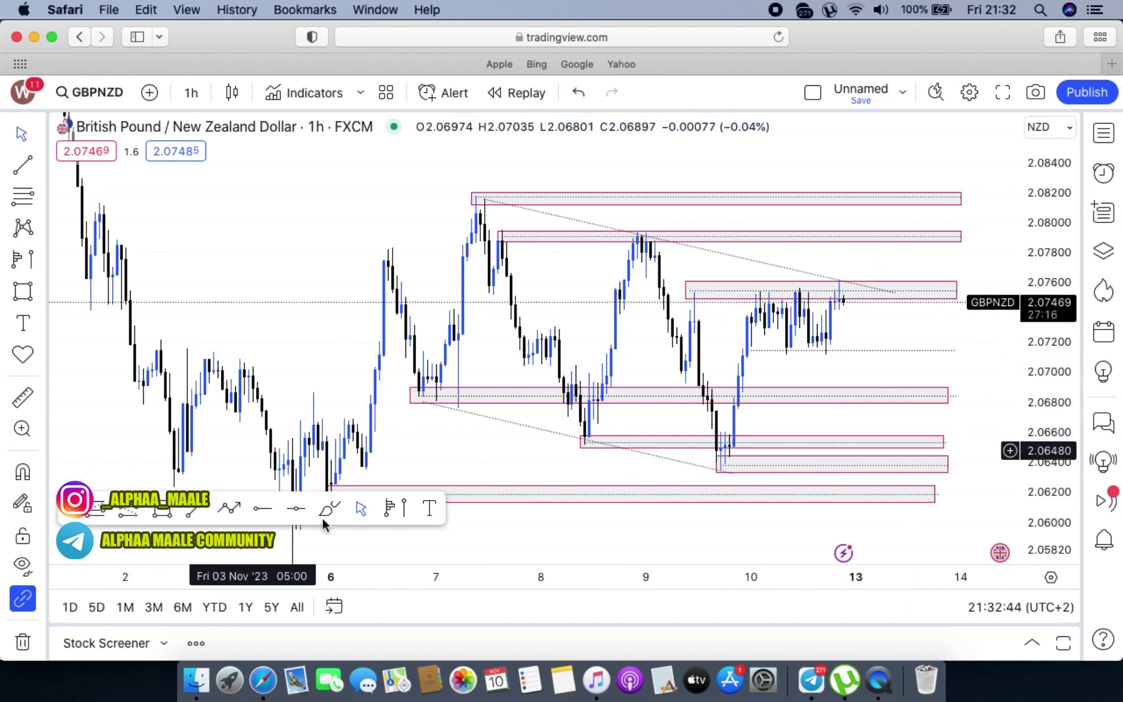
Step: Zoom in on the recent candles, adjust the price scale, and pick the Zigzag tool
{"action": "left_click", "coordinate": [514, 526]}
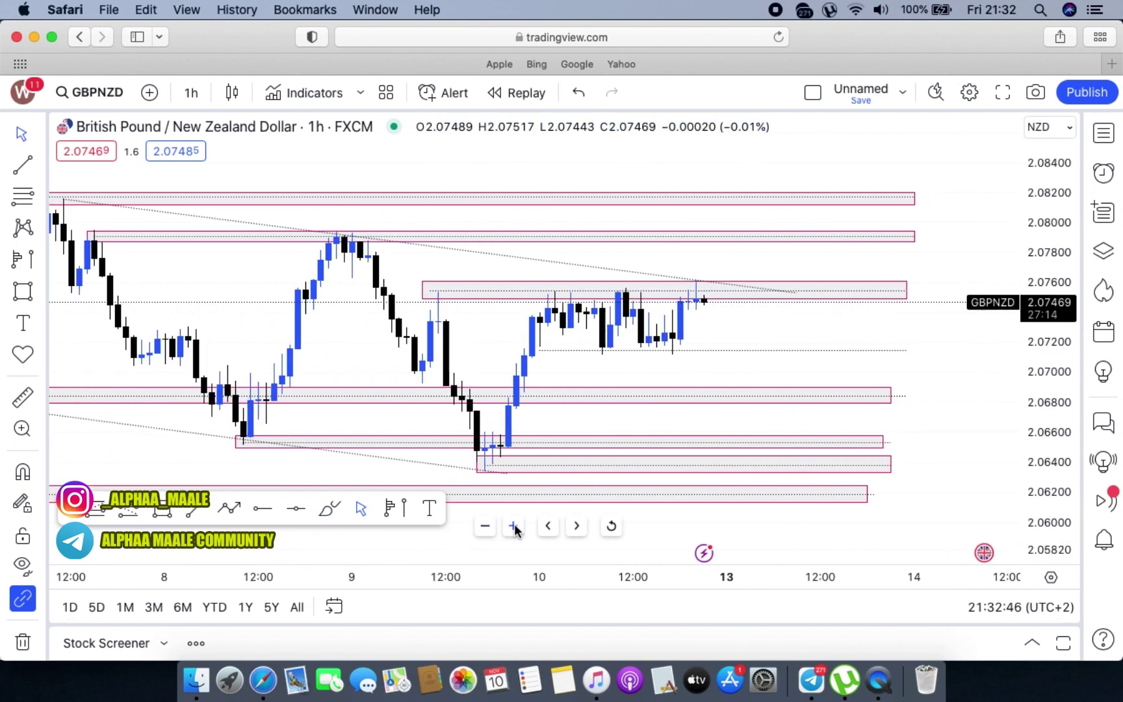
{"action": "left_click_drag", "start_coordinate": [1043, 391], "coordinate": [1053, 338]}
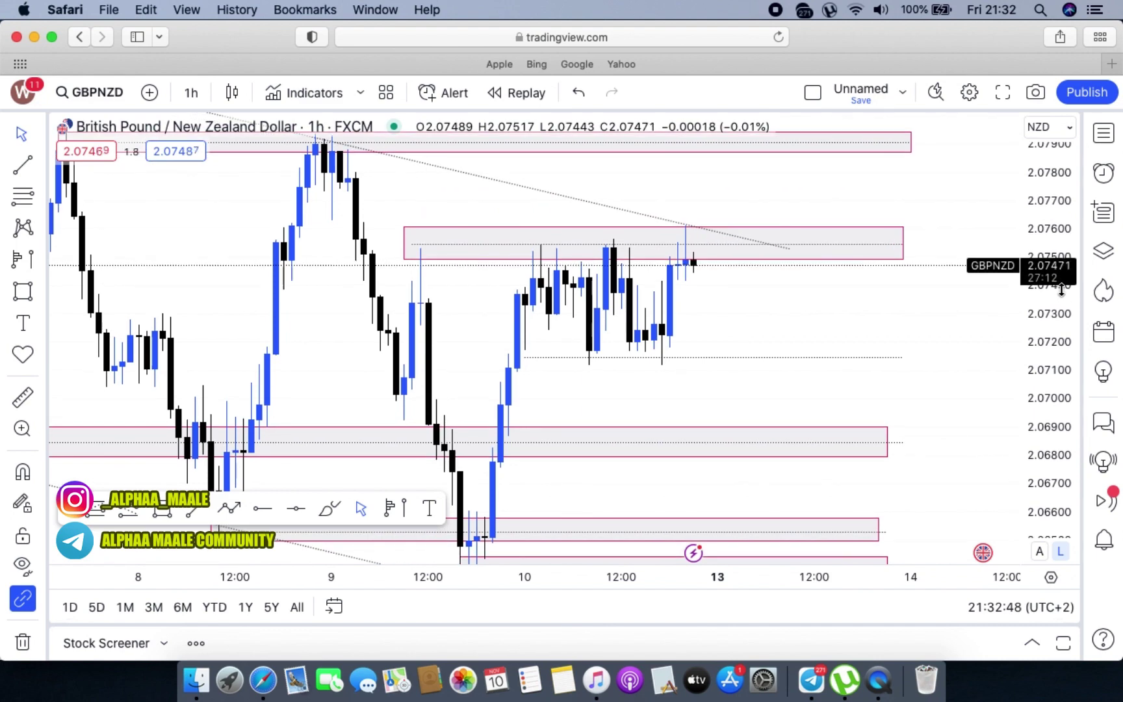
{"action": "left_click_drag", "start_coordinate": [772, 356], "coordinate": [772, 294]}
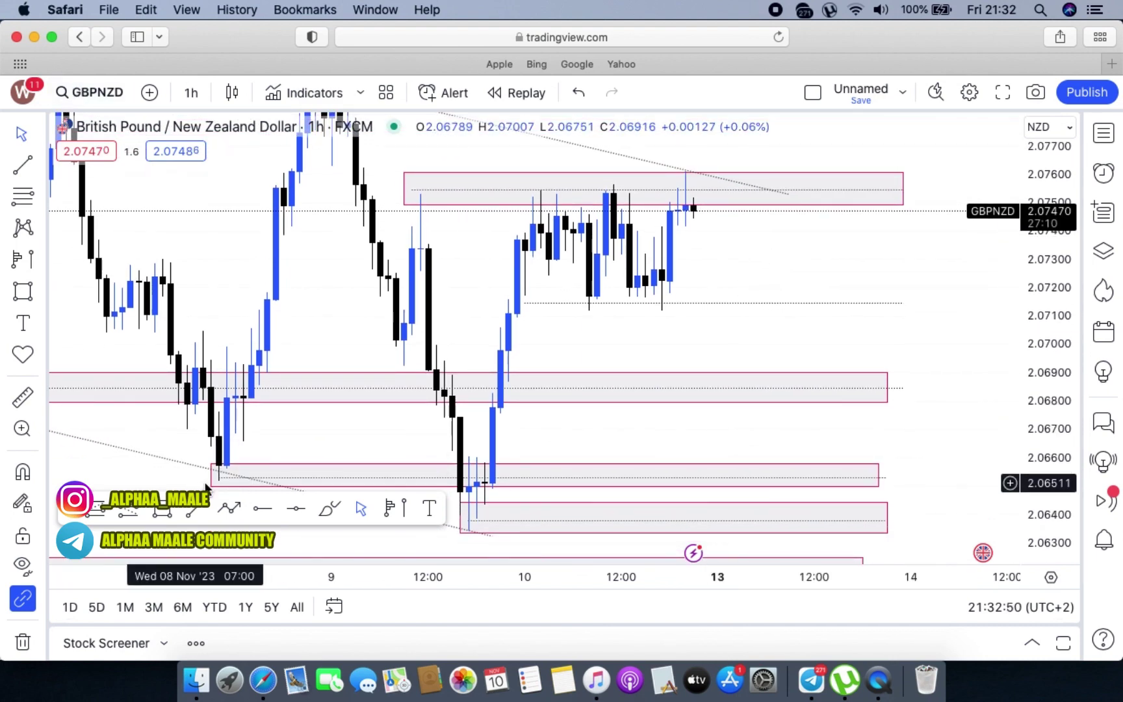
{"action": "left_click", "coordinate": [229, 508]}
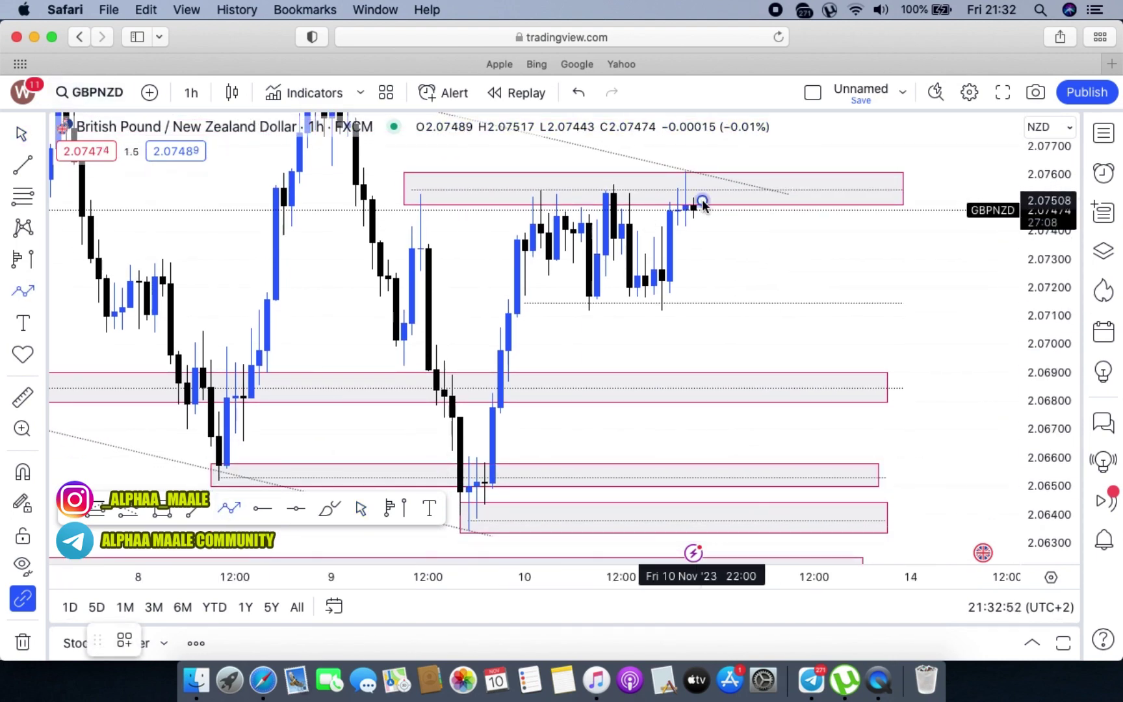
Step: Finish the zigzag with a pullback vertex near 2.0725 and an end in the 2.0684 zone
{"action": "left_click", "coordinate": [750, 273]}
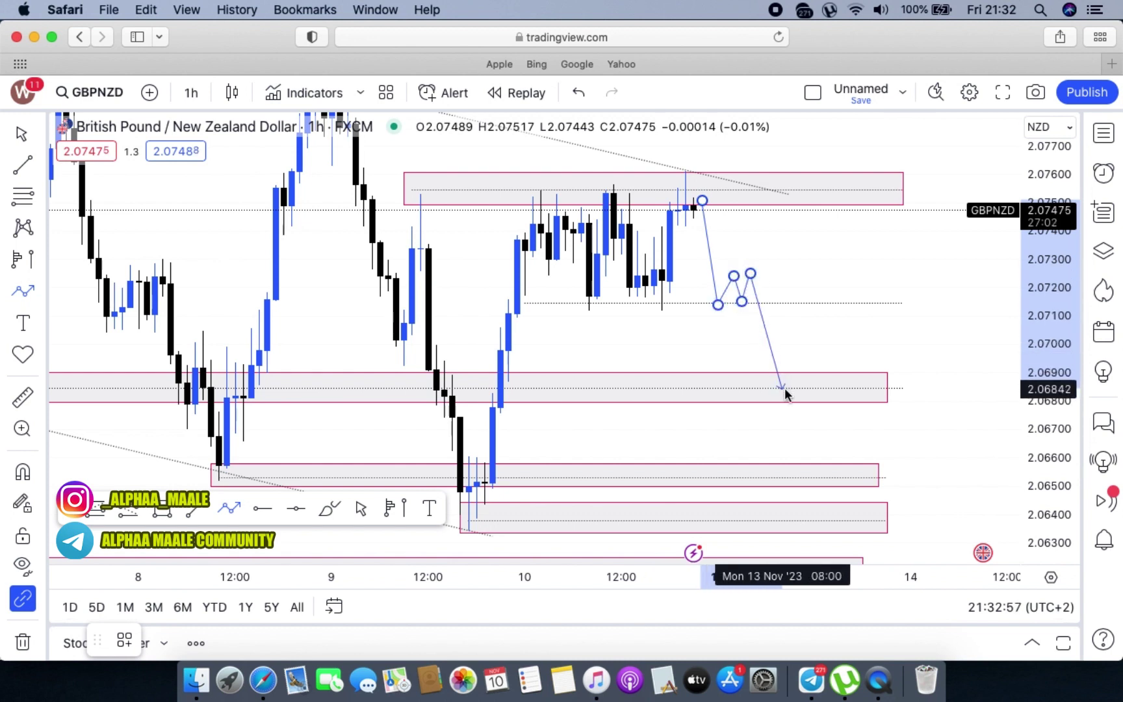
{"action": "left_click", "coordinate": [785, 393]}
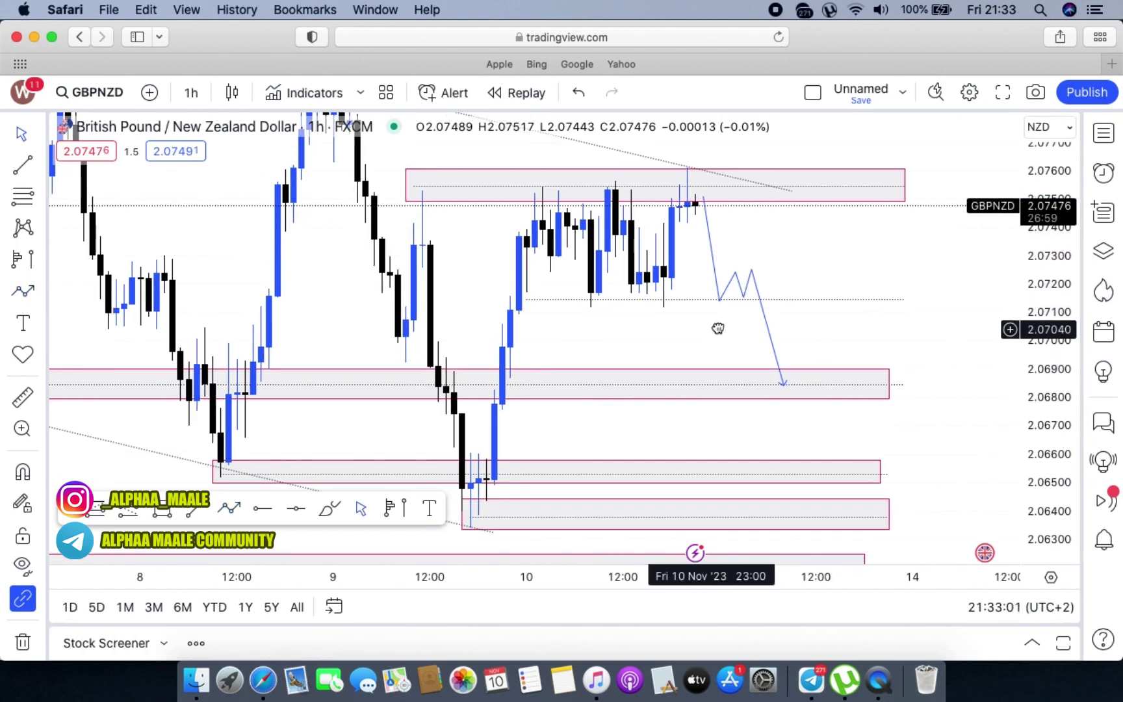
{"action": "left_click_drag", "start_coordinate": [761, 414], "coordinate": [766, 407]}
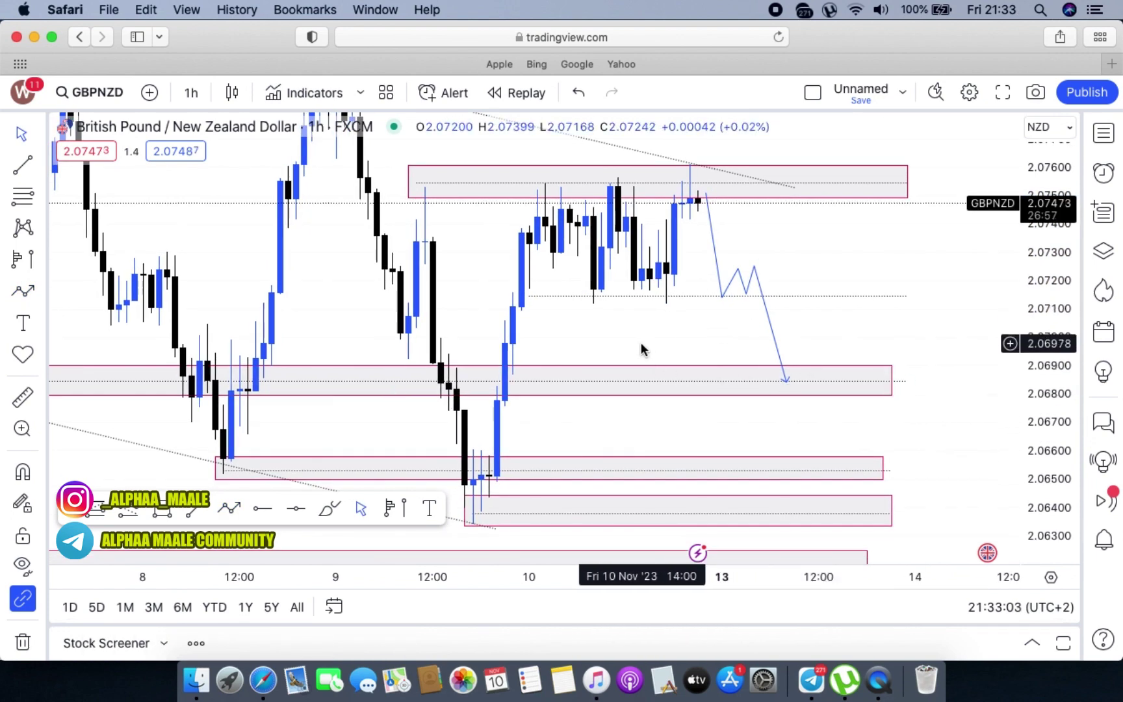
{"action": "left_click_drag", "start_coordinate": [649, 344], "coordinate": [679, 301]}
{"action": "left_click_drag", "start_coordinate": [839, 196], "coordinate": [817, 410]}
Step: Draw a Path from the trend line breaking above 2.0760, retesting it, then arrowing up to 2.0790
{"action": "left_click", "coordinate": [228, 509]}
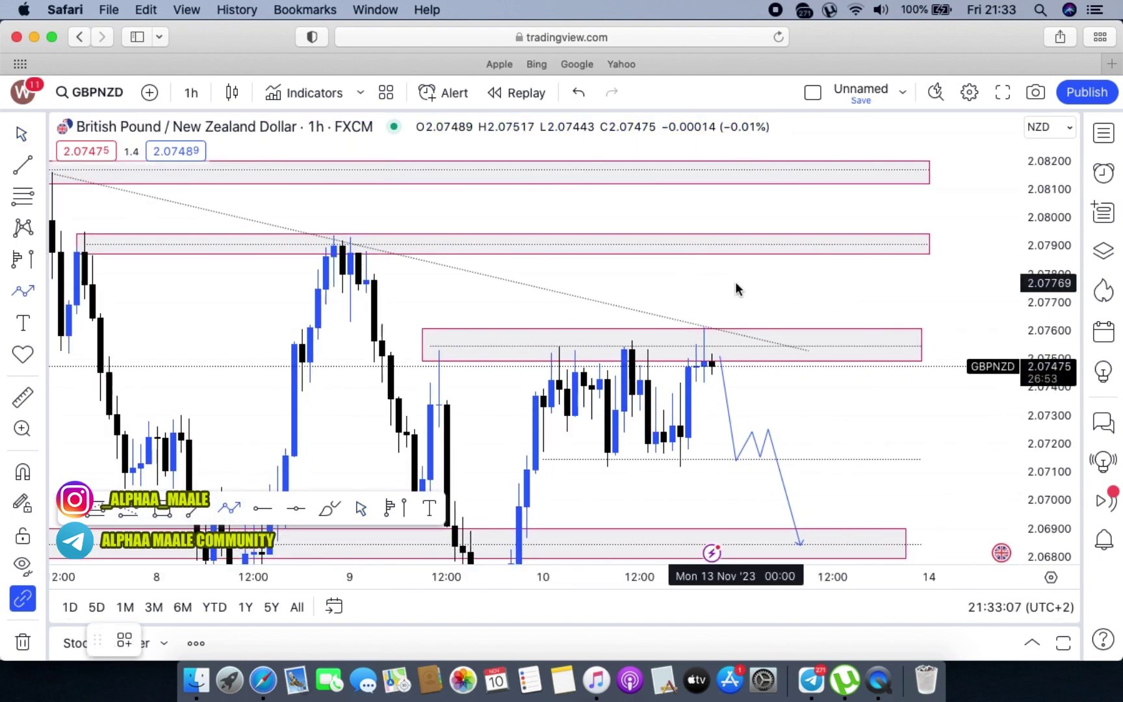
{"action": "left_click", "coordinate": [720, 326]}
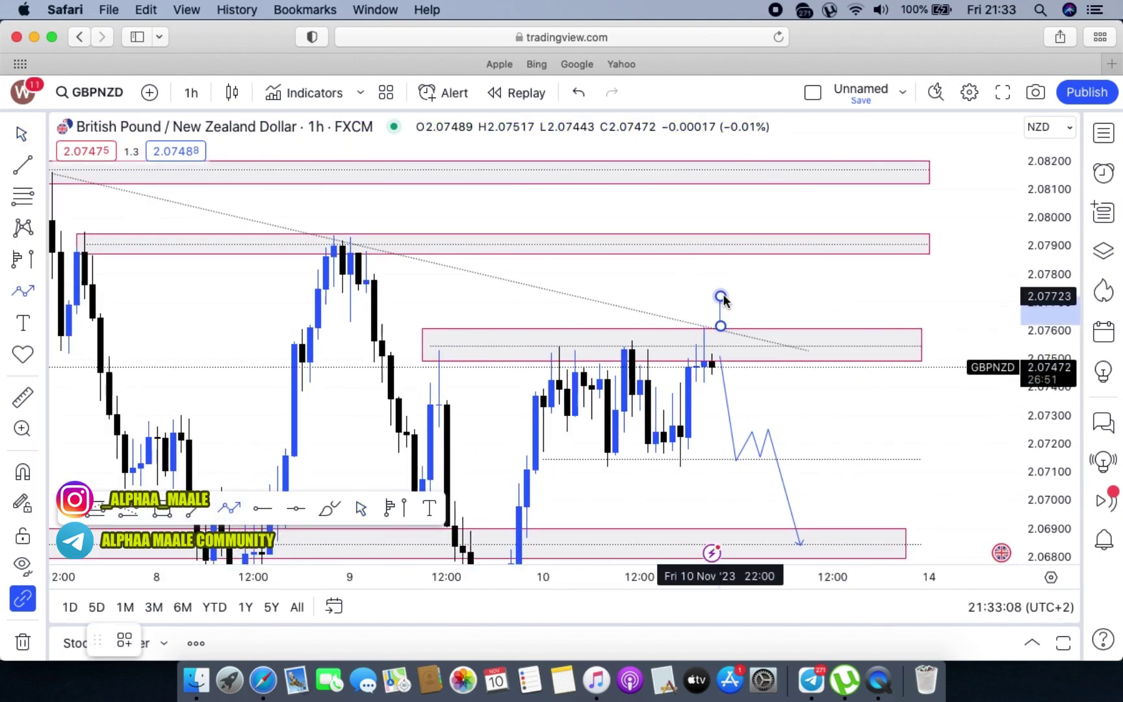
{"action": "left_click", "coordinate": [737, 308]}
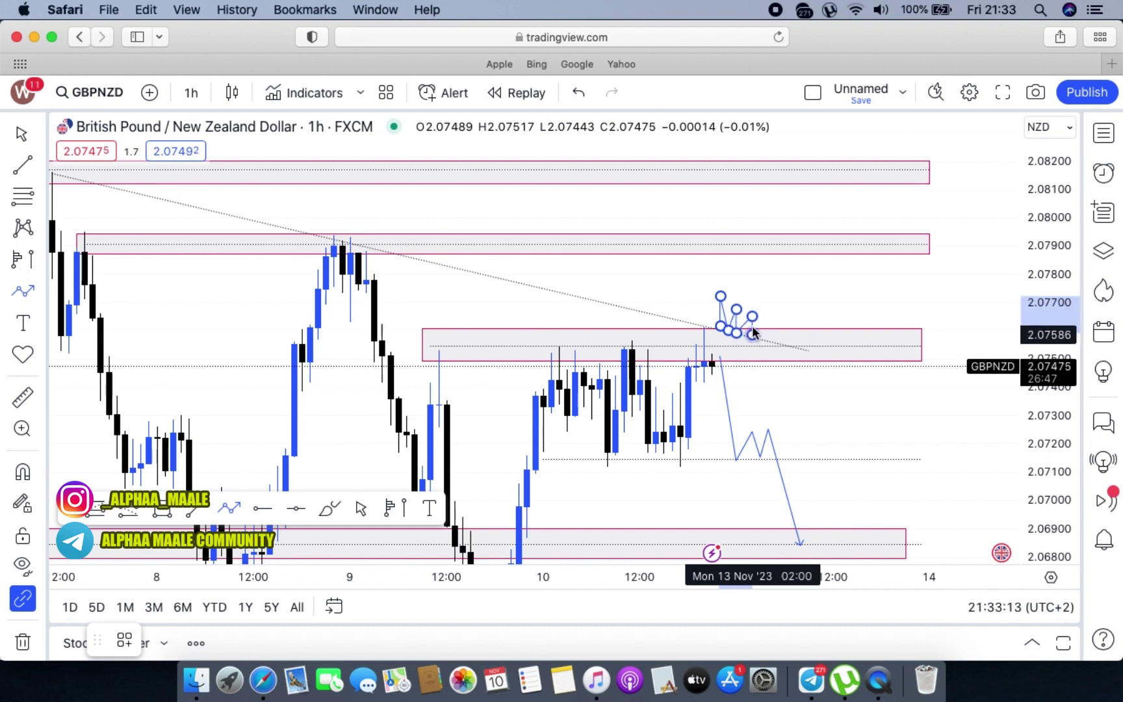
{"action": "left_click", "coordinate": [752, 334]}
{"action": "double_click", "coordinate": [777, 244]}
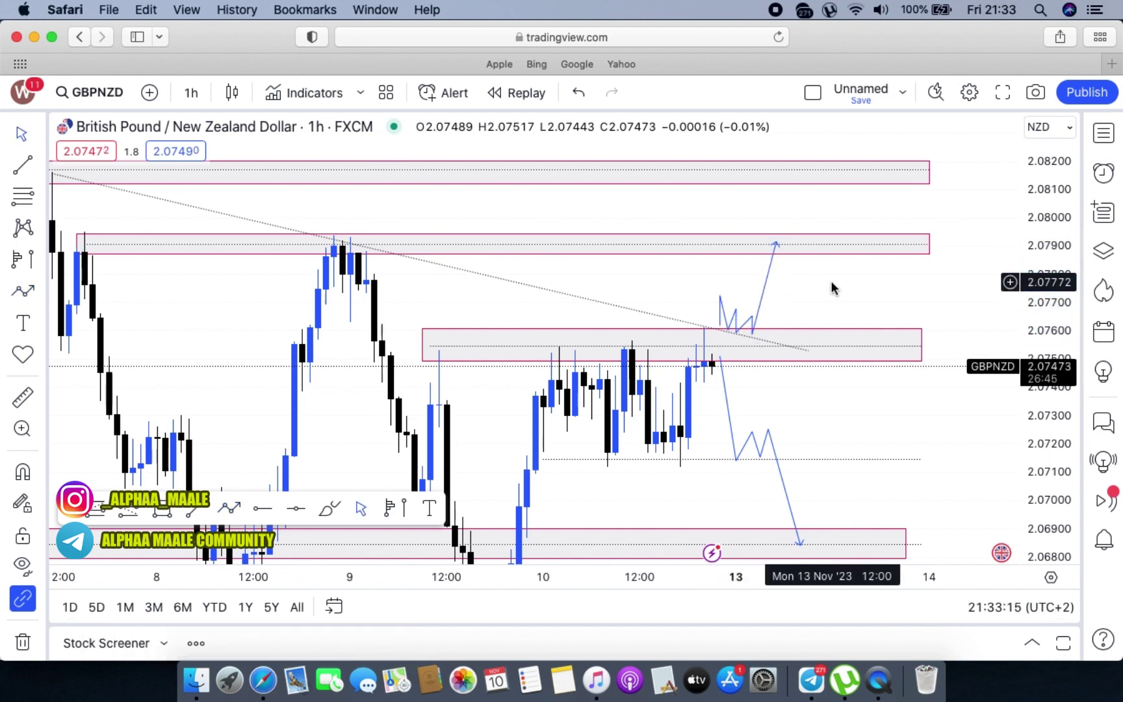
{"action": "left_click_drag", "start_coordinate": [488, 446], "coordinate": [577, 308]}
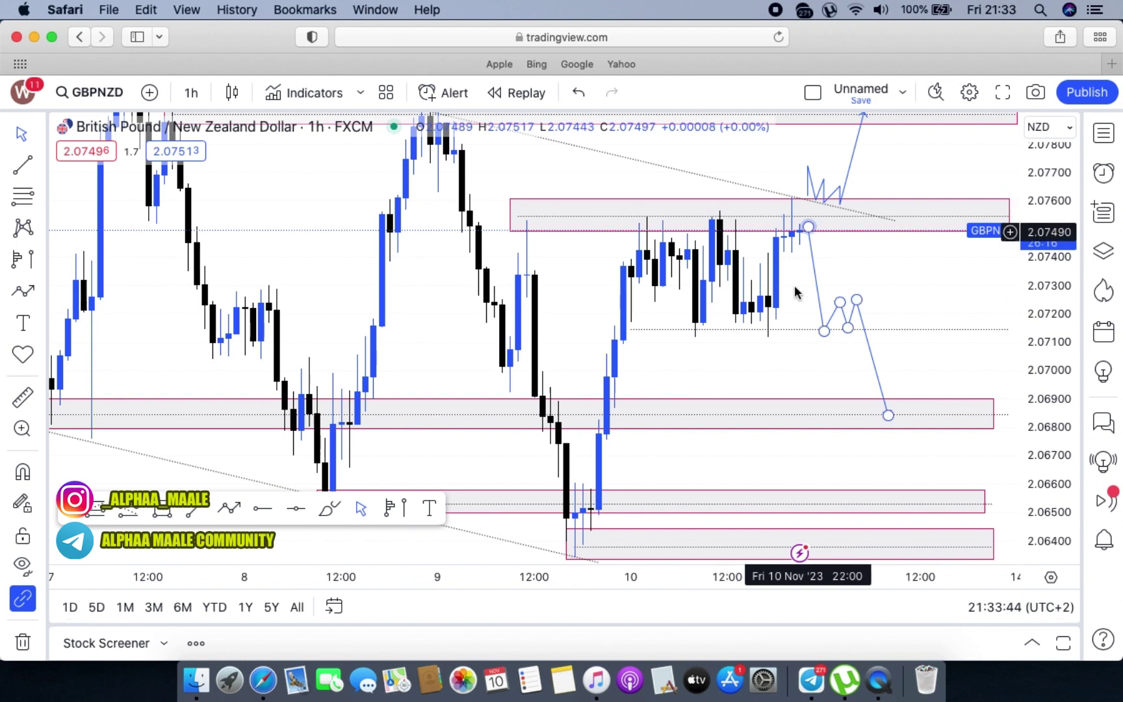
Step: Select the upper pink zone and then the blue projection path, and pan down slightly
{"action": "left_click", "coordinate": [797, 217]}
{"action": "left_click", "coordinate": [807, 231]}
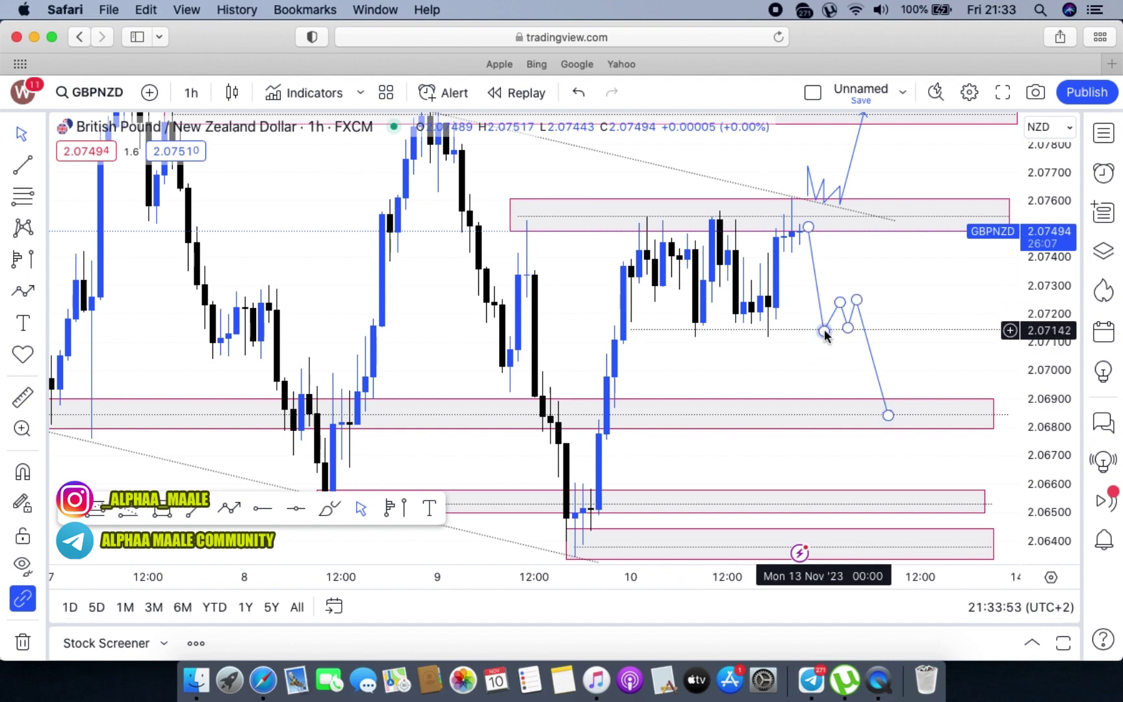
{"action": "left_click_drag", "start_coordinate": [565, 282], "coordinate": [572, 325]}
{"action": "scroll", "coordinate": [715, 332], "scroll_direction": "left", "scroll_amount": 2}
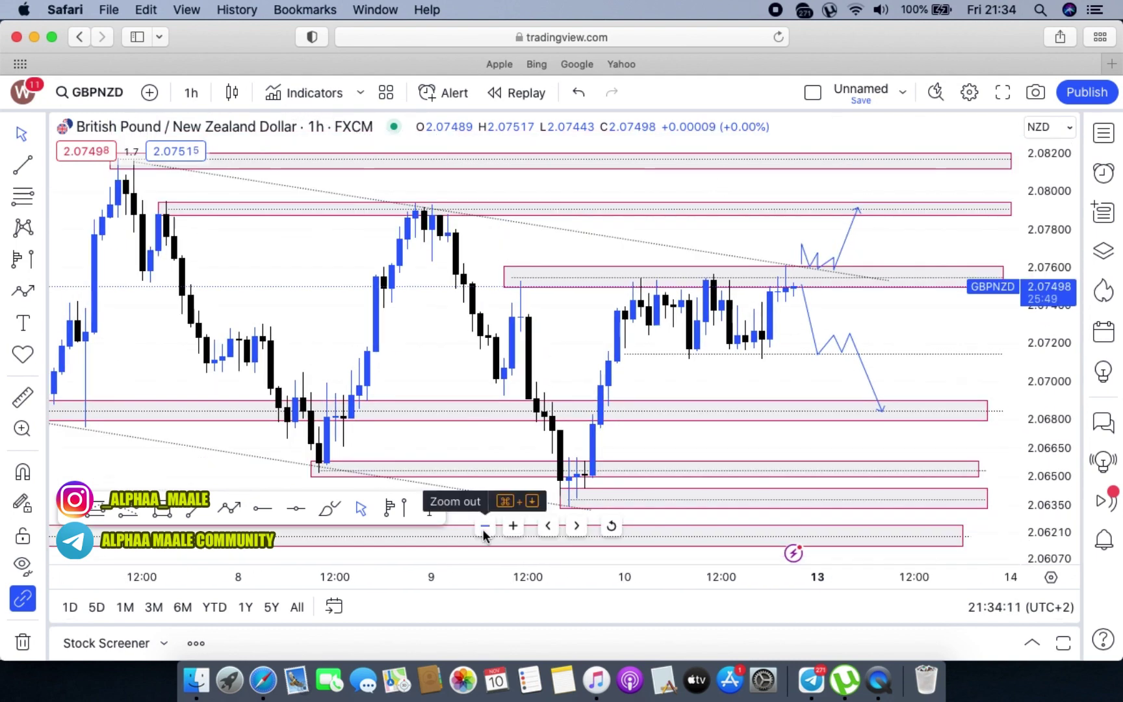
Step: Zoom out to show more bars and switch the chart to 15-minute candles
{"action": "left_click", "coordinate": [485, 526]}
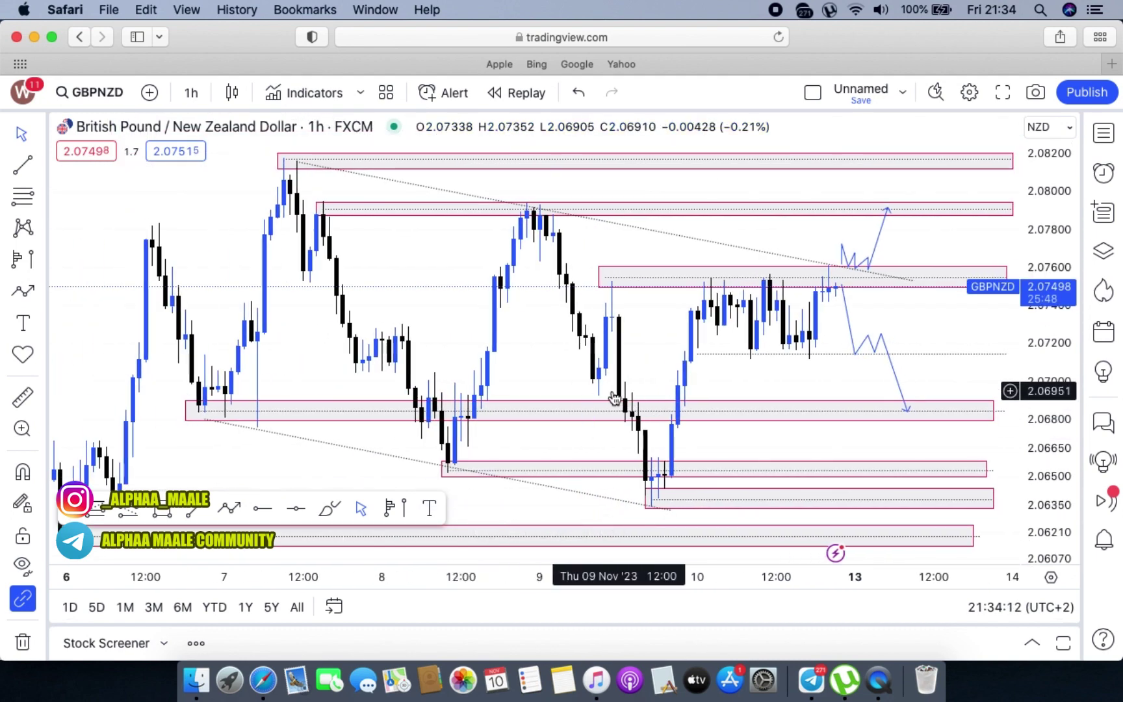
{"action": "left_click_drag", "start_coordinate": [581, 375], "coordinate": [523, 366]}
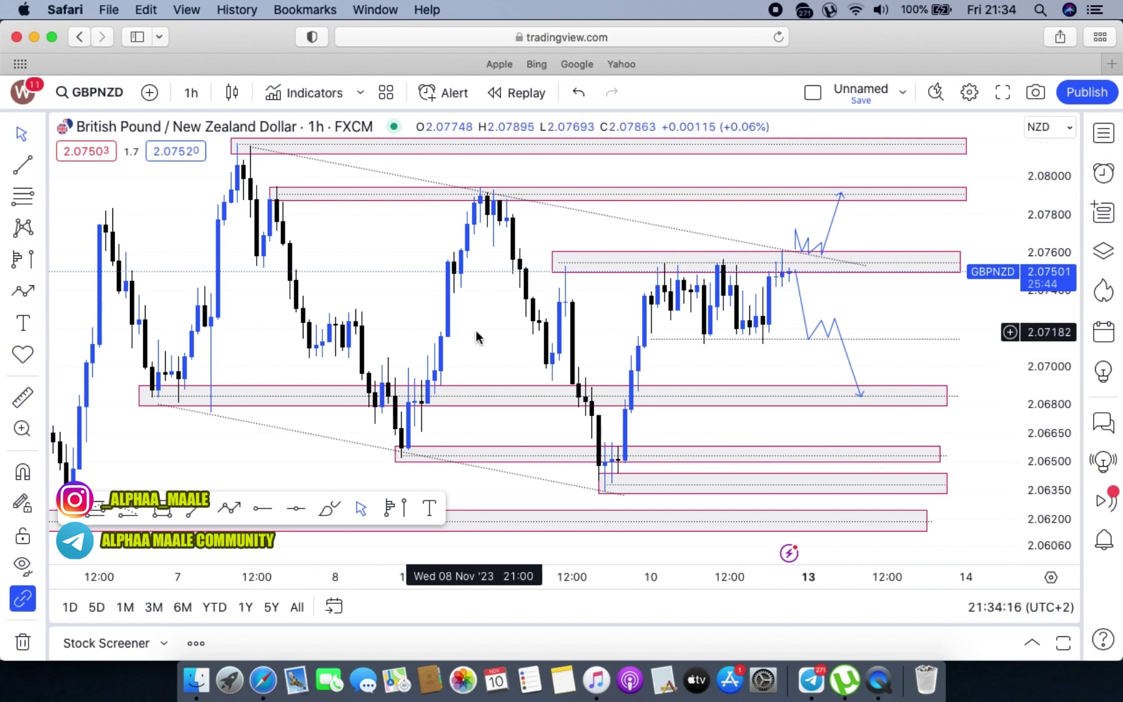
{"action": "left_click_drag", "start_coordinate": [509, 362], "coordinate": [517, 357]}
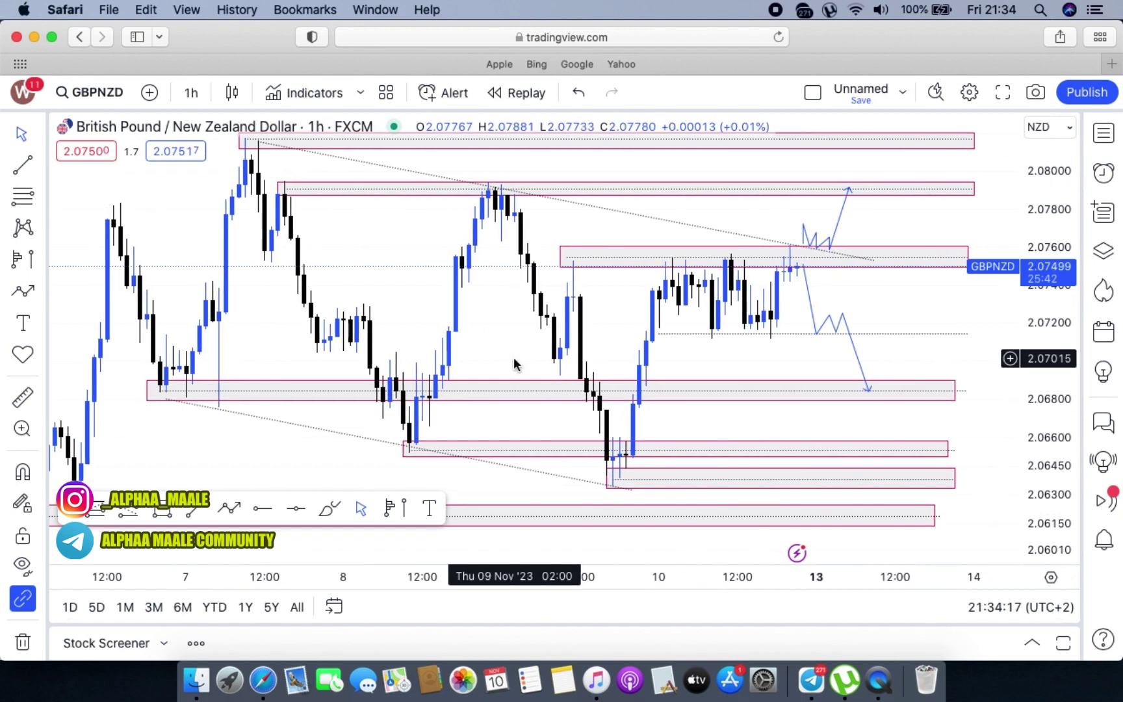
{"action": "left_click", "coordinate": [191, 93]}
{"action": "left_click", "coordinate": [201, 376]}
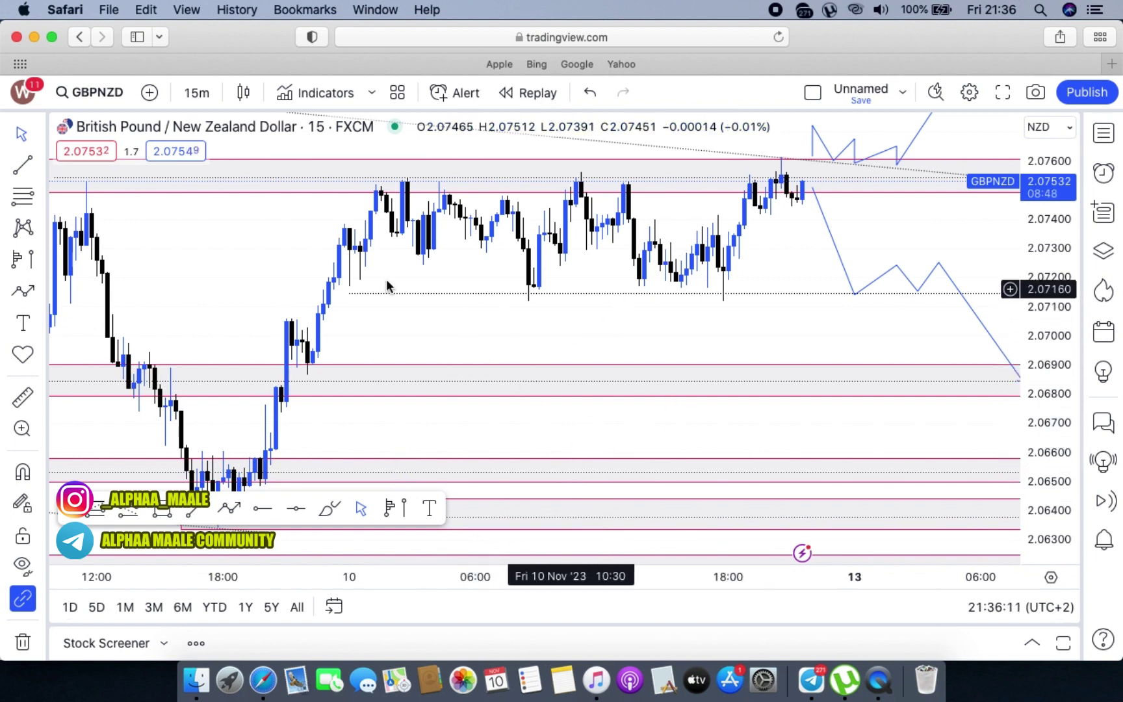
Step: Pan and zoom out twice until the pink zones and the 2.079 and 2.0685 projections fit
{"action": "left_click_drag", "start_coordinate": [367, 322], "coordinate": [509, 333]}
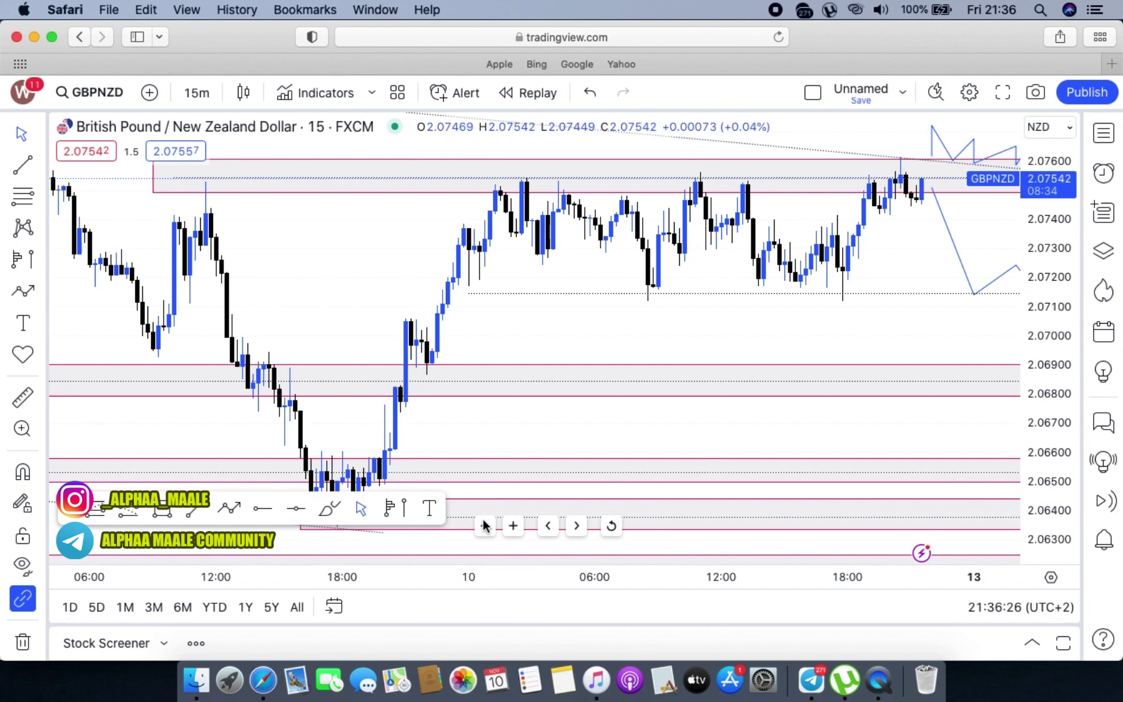
{"action": "left_click", "coordinate": [484, 525]}
{"action": "left_click", "coordinate": [485, 525]}
{"action": "left_click_drag", "start_coordinate": [792, 376], "coordinate": [575, 412]}
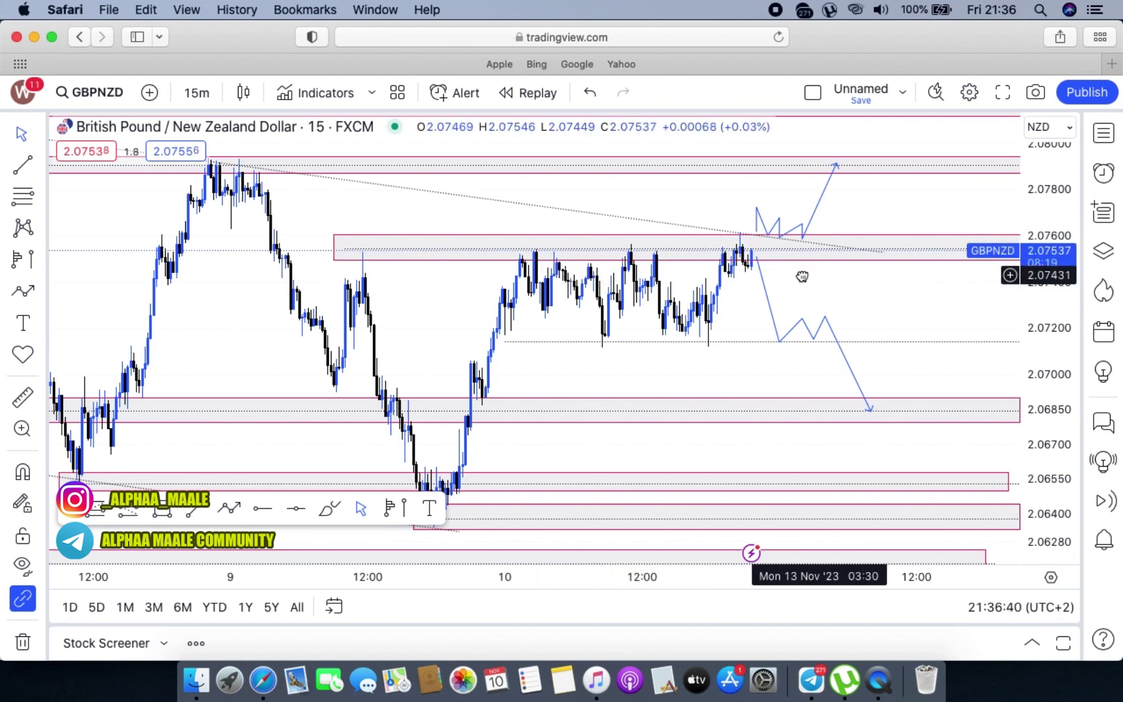
{"action": "left_click_drag", "start_coordinate": [816, 276], "coordinate": [770, 281]}
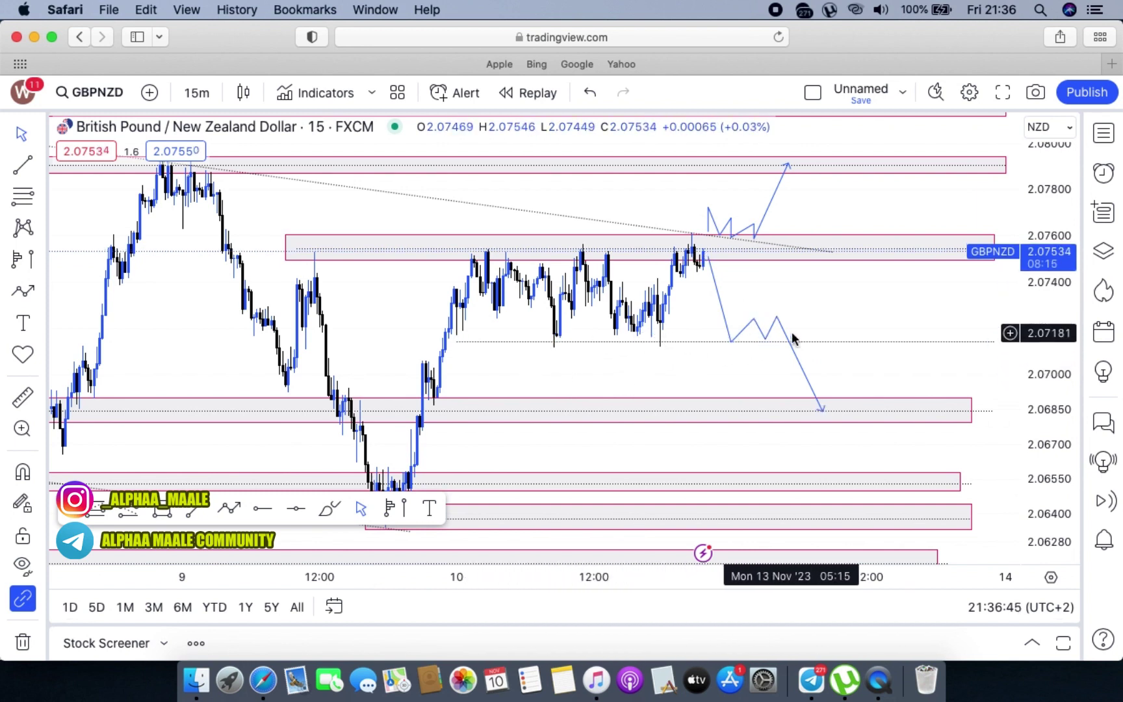
{"action": "scroll", "coordinate": [793, 334], "scroll_direction": "right", "scroll_amount": 3}
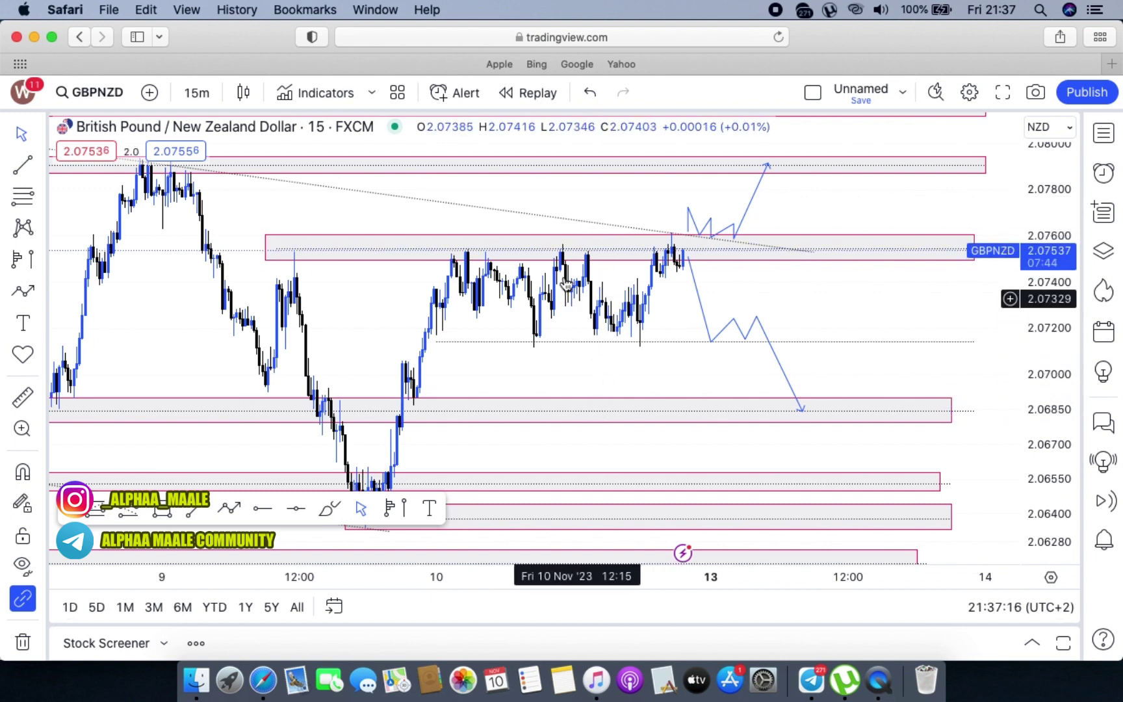
Step: Draw a short horizontal trend line at 2.0731 from the 11:30 to the 19:30 candle
{"action": "left_click", "coordinate": [188, 512]}
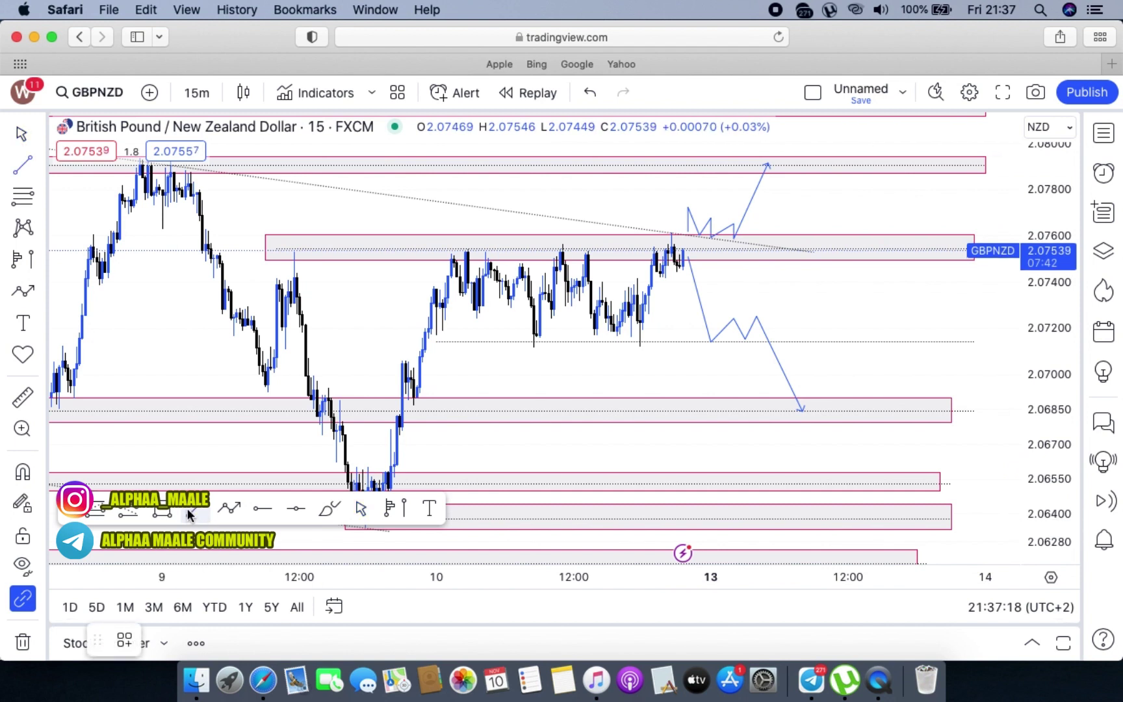
{"action": "left_click", "coordinate": [568, 304]}
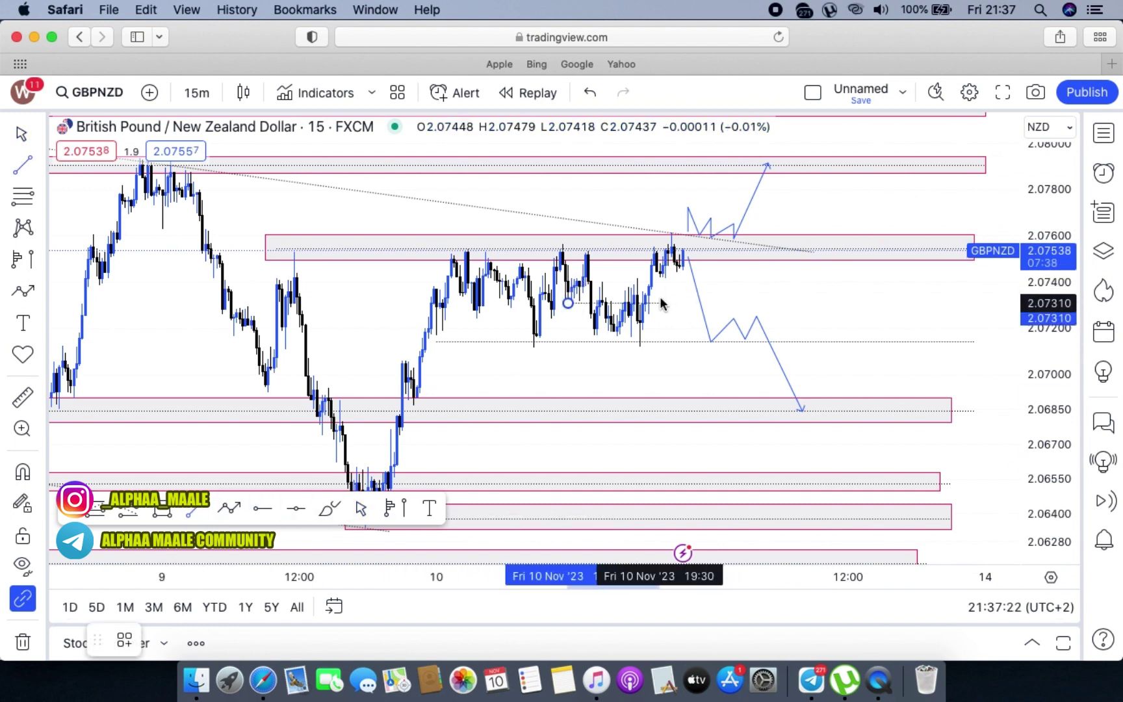
{"action": "left_click", "coordinate": [661, 299]}
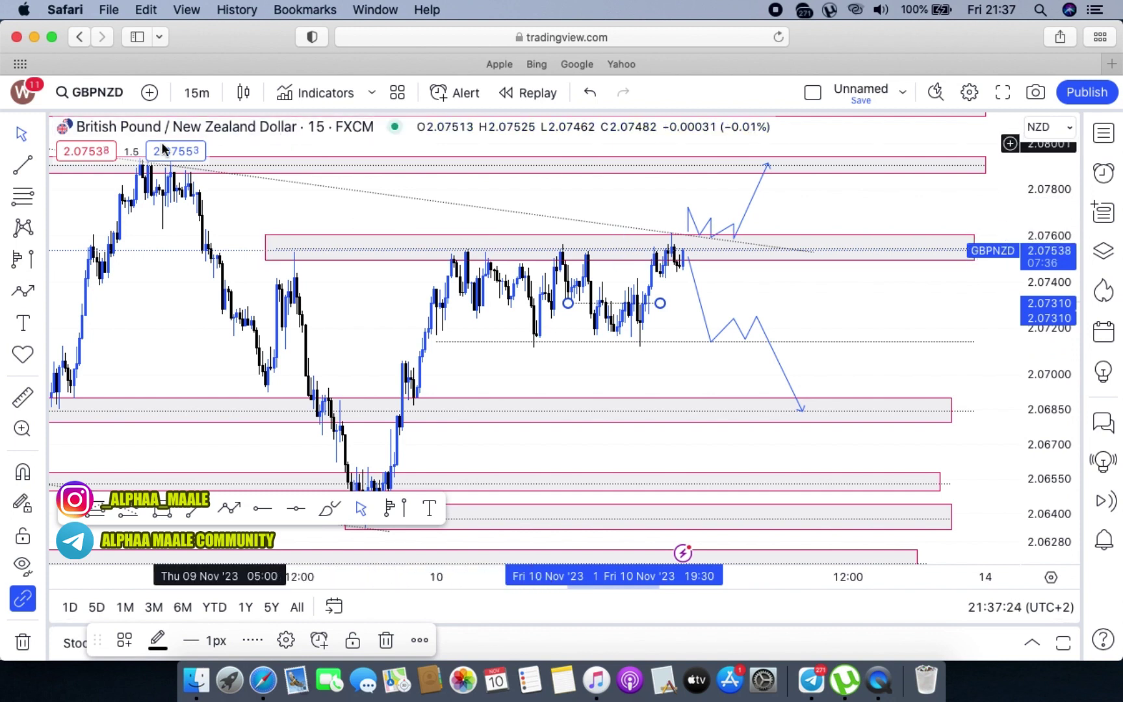
Step: Circle the swing low near 2.0715 with a black freehand brush stroke
{"action": "left_click", "coordinate": [330, 508]}
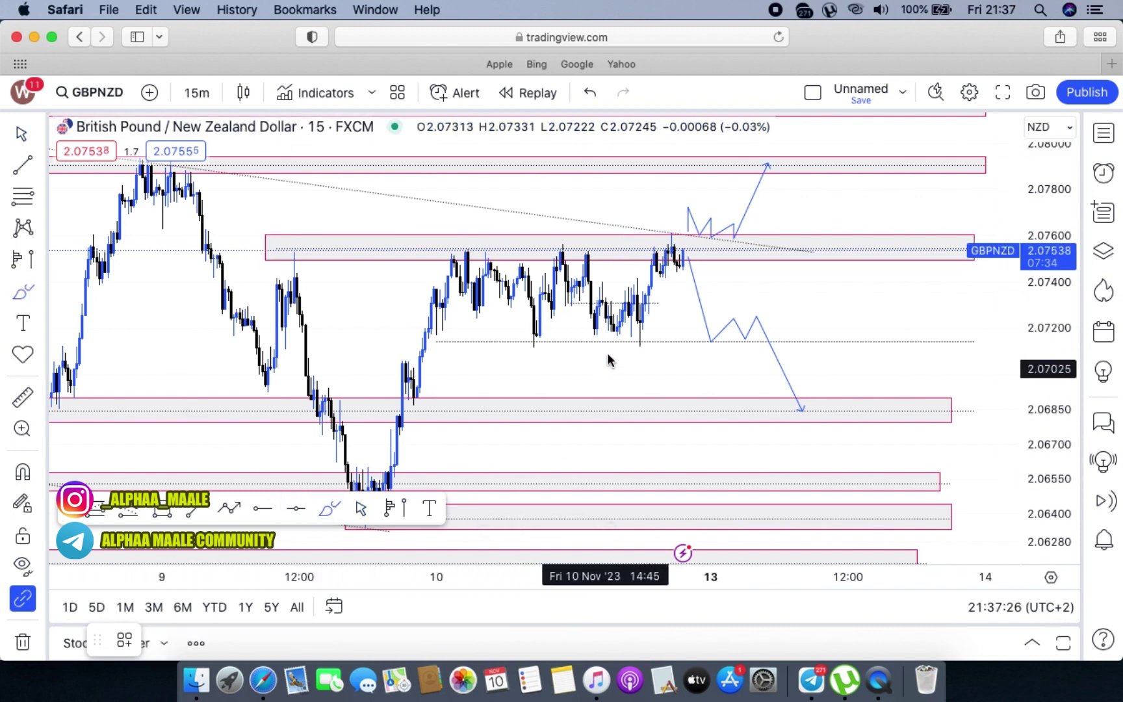
{"action": "mouse_move", "coordinate": [534, 334]}
{"action": "left_mouse_down"}
{"action": "mouse_move", "coordinate": [539, 357]}
{"action": "mouse_move", "coordinate": [530, 335]}
{"action": "left_mouse_up"}
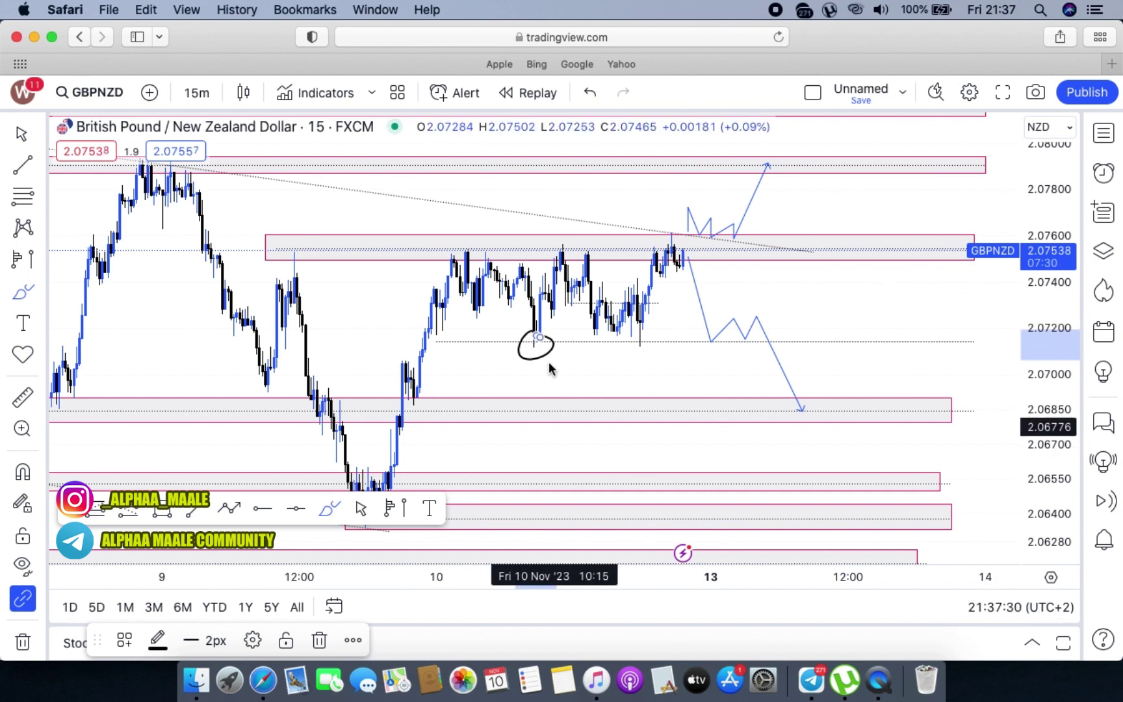
{"action": "left_click", "coordinate": [361, 508]}
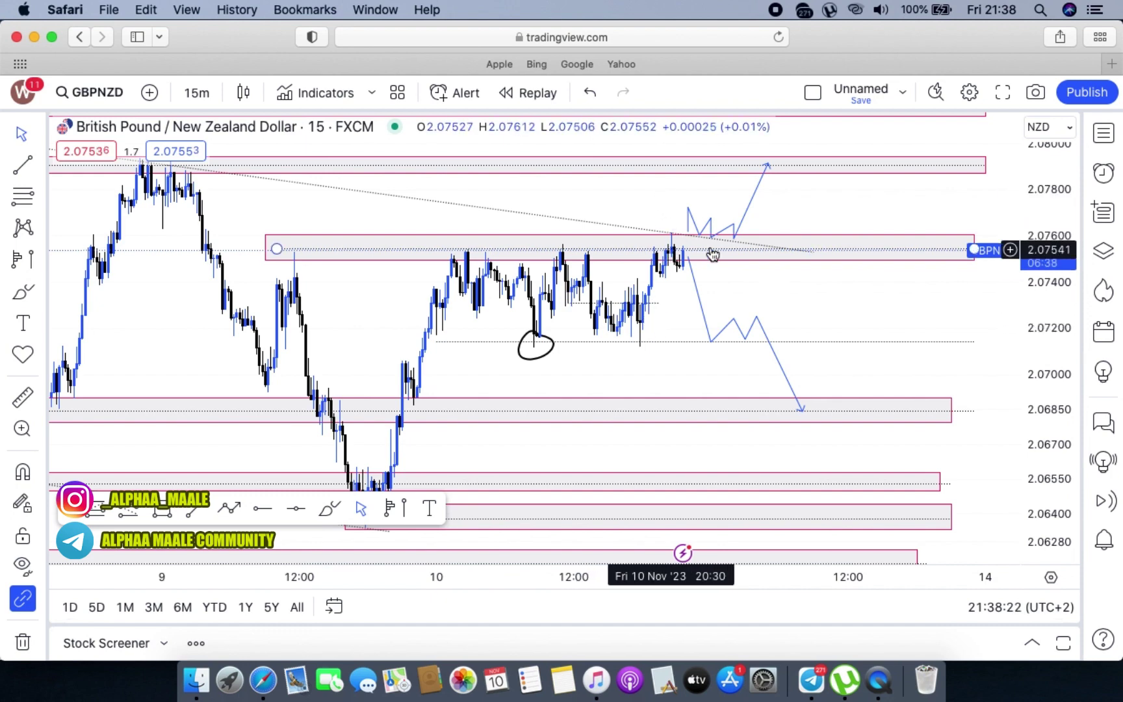
Step: Zoom in twice on the latest candles, centre them, and reset the price scale to fit
{"action": "left_click_drag", "start_coordinate": [1048, 371], "coordinate": [1040, 322]}
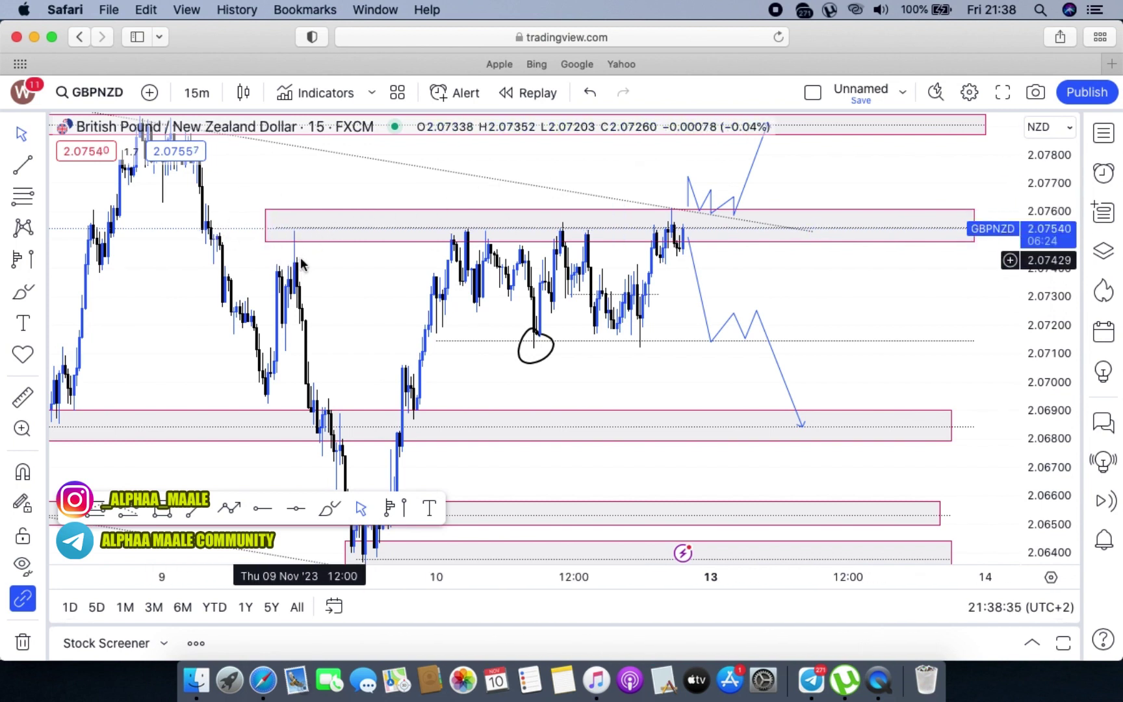
{"action": "left_click", "coordinate": [468, 239]}
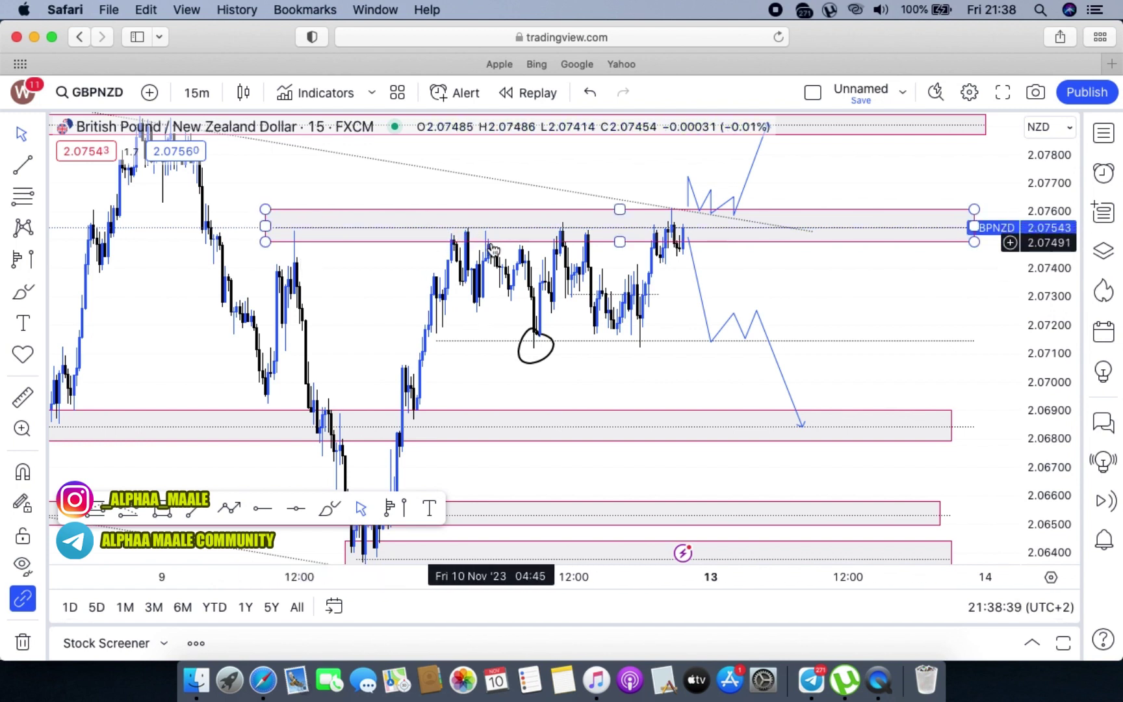
{"action": "left_click", "coordinate": [506, 246]}
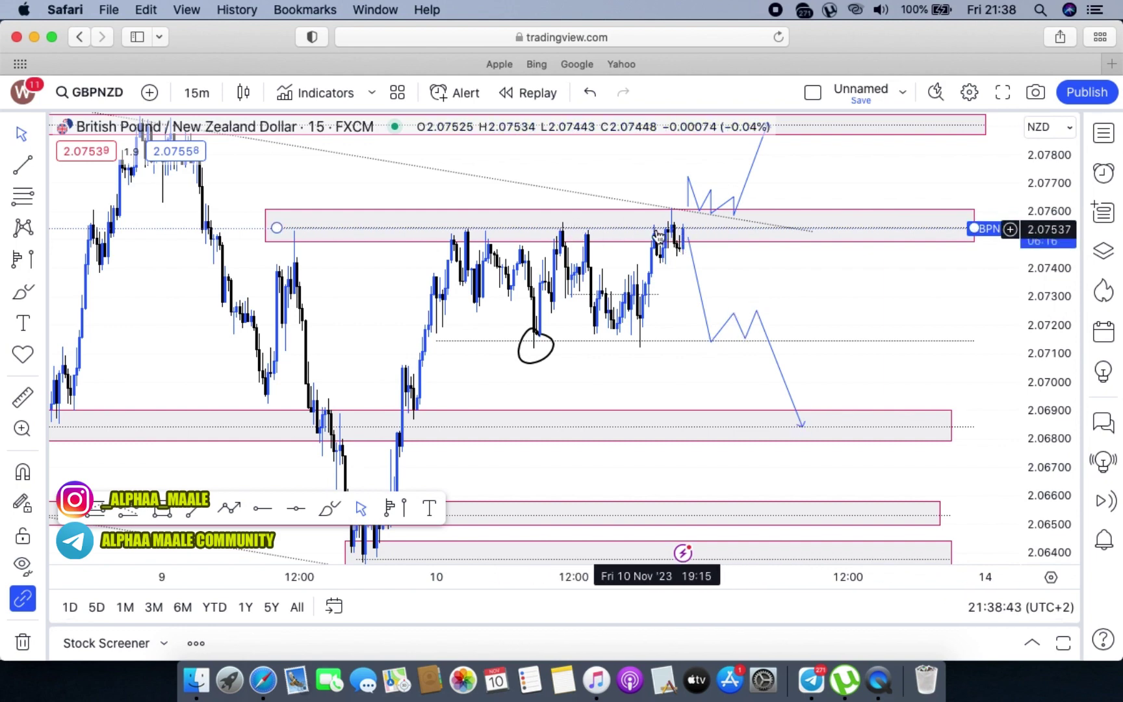
{"action": "left_click_drag", "start_coordinate": [684, 235], "coordinate": [699, 293]}
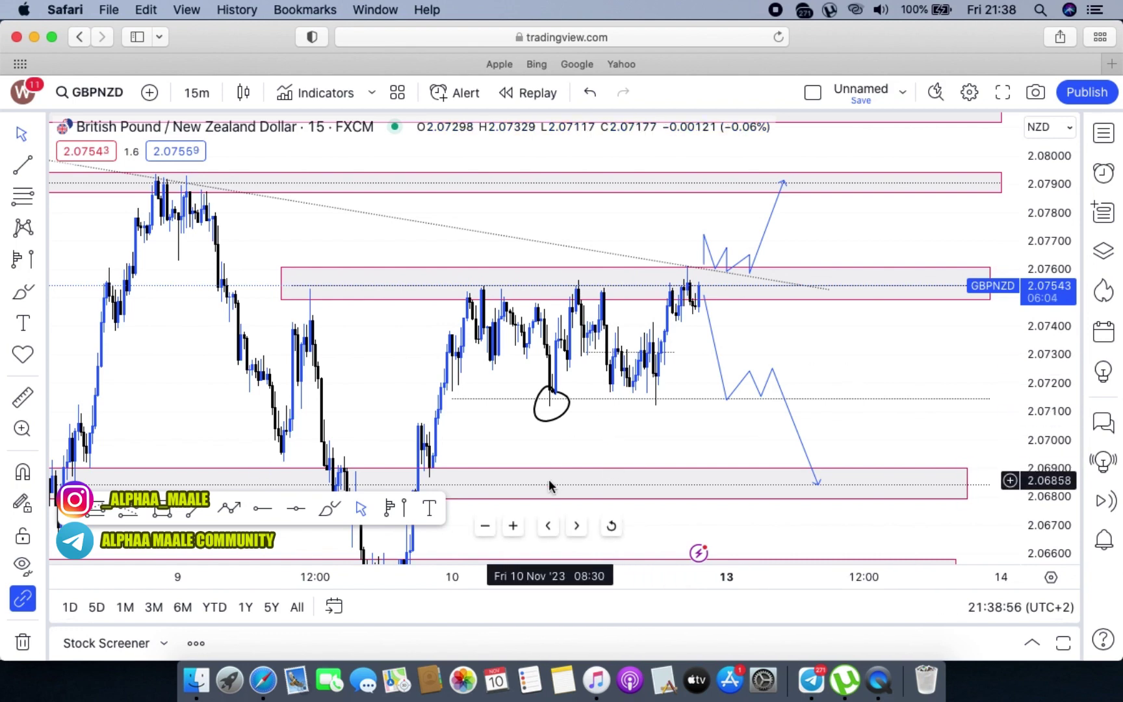
{"action": "left_click", "coordinate": [515, 525]}
{"action": "left_click", "coordinate": [515, 525]}
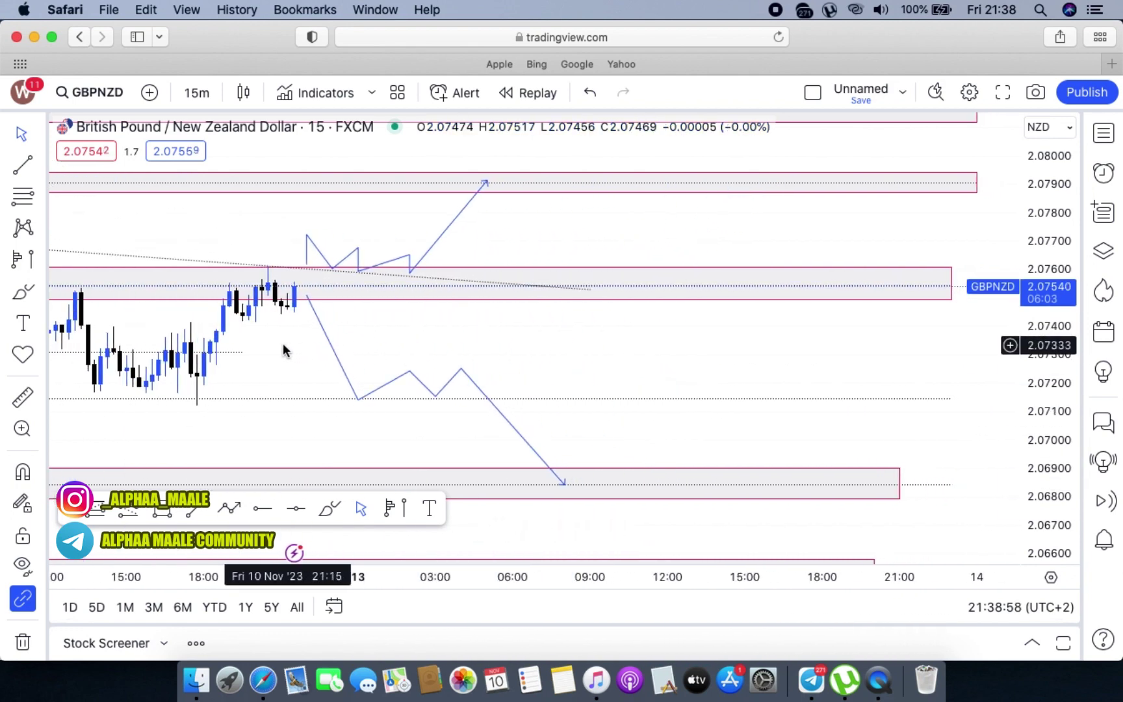
{"action": "left_click_drag", "start_coordinate": [286, 351], "coordinate": [697, 363]}
{"action": "right_click", "coordinate": [1037, 376]}
{"action": "left_click", "coordinate": [1014, 191]}
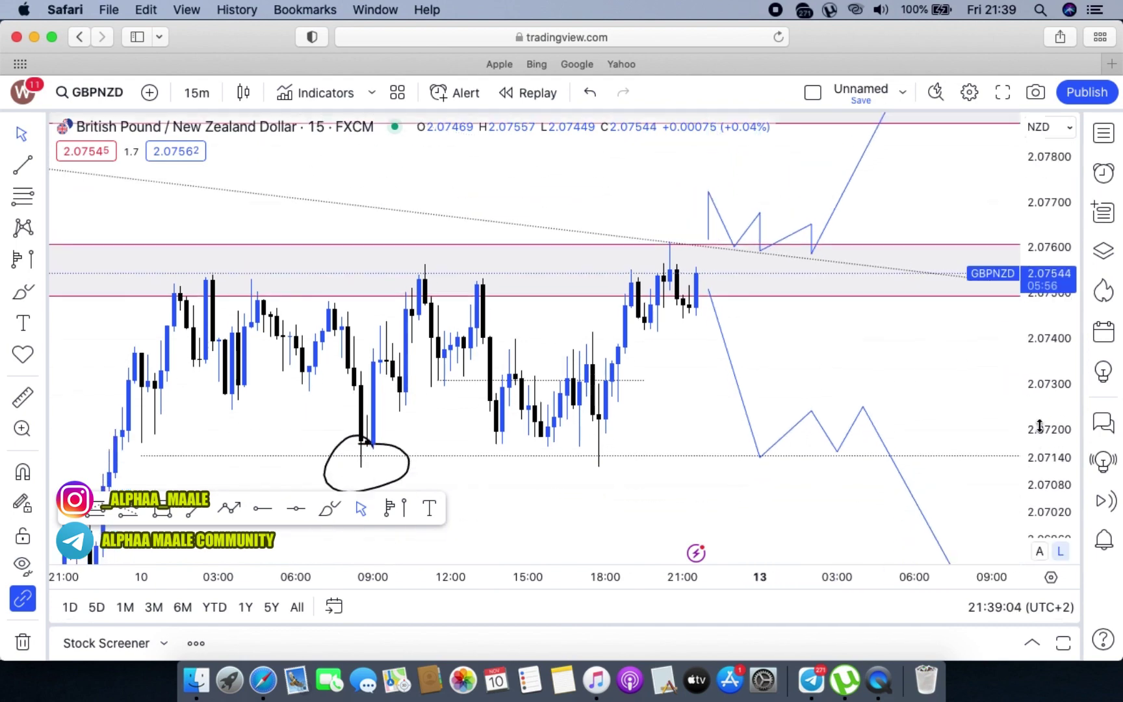
{"action": "left_click_drag", "start_coordinate": [647, 324], "coordinate": [630, 384]}
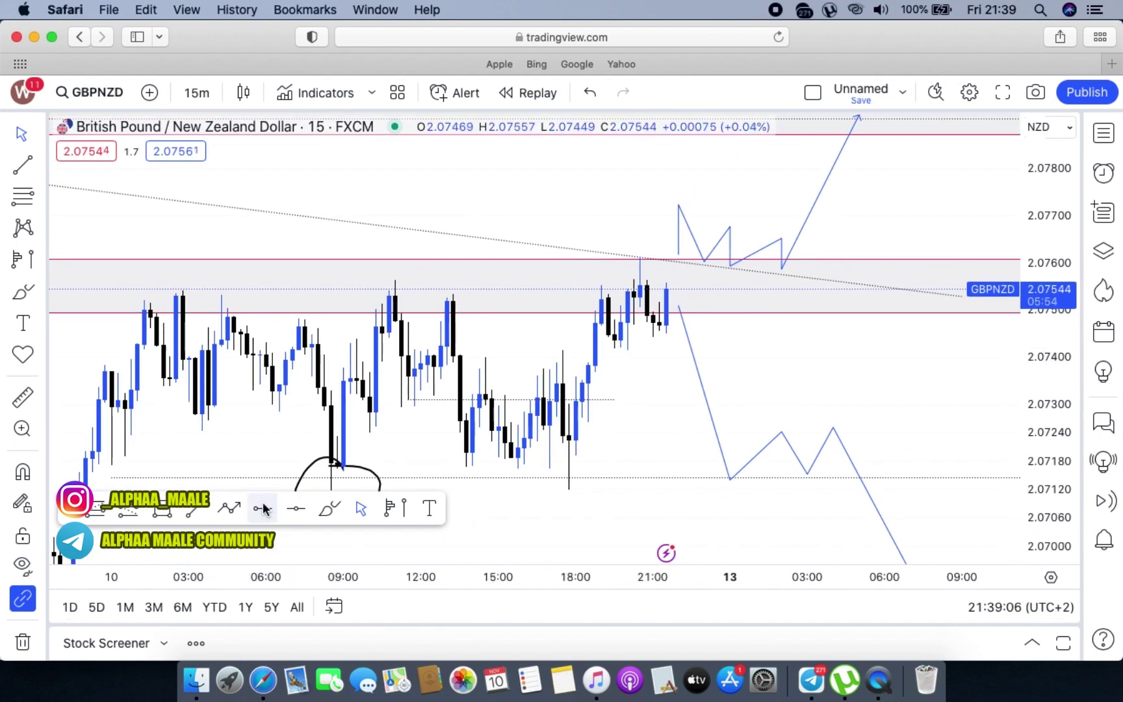
Step: Draw a small rectangle below the pink zone at the latest candles, around 2.0744–2.0750
{"action": "left_click", "coordinate": [162, 510]}
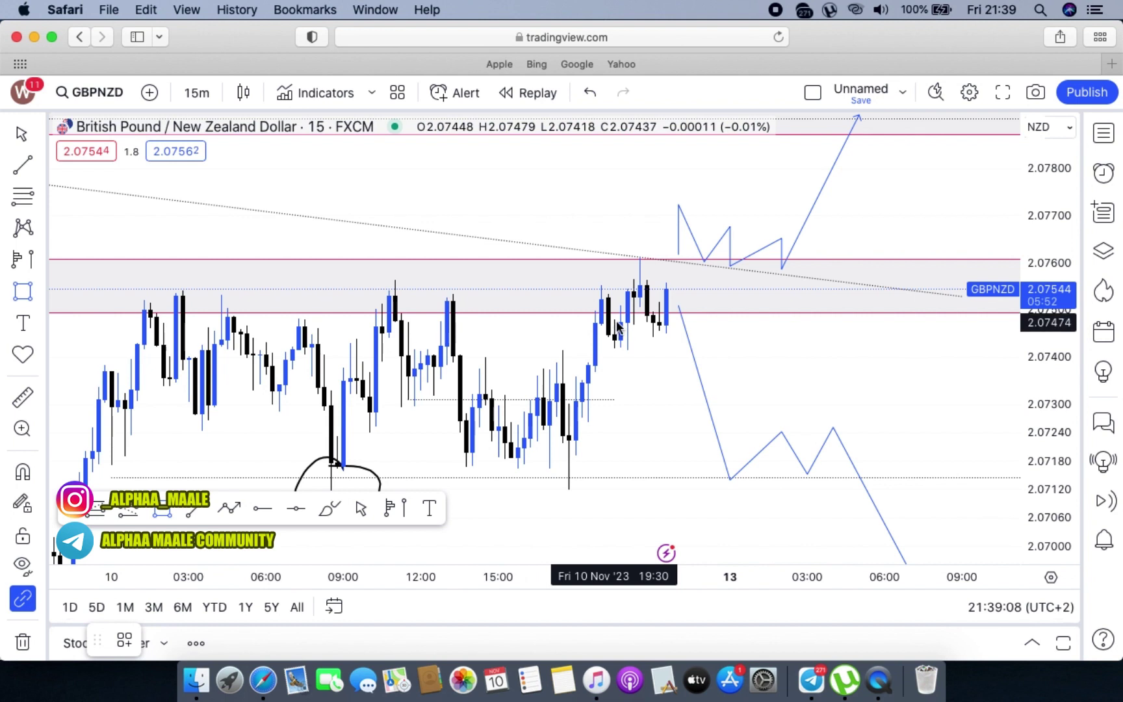
{"action": "mouse_move", "coordinate": [621, 315]}
{"action": "left_mouse_down"}
{"action": "mouse_move", "coordinate": [709, 371]}
{"action": "mouse_move", "coordinate": [719, 343]}
{"action": "left_mouse_up"}
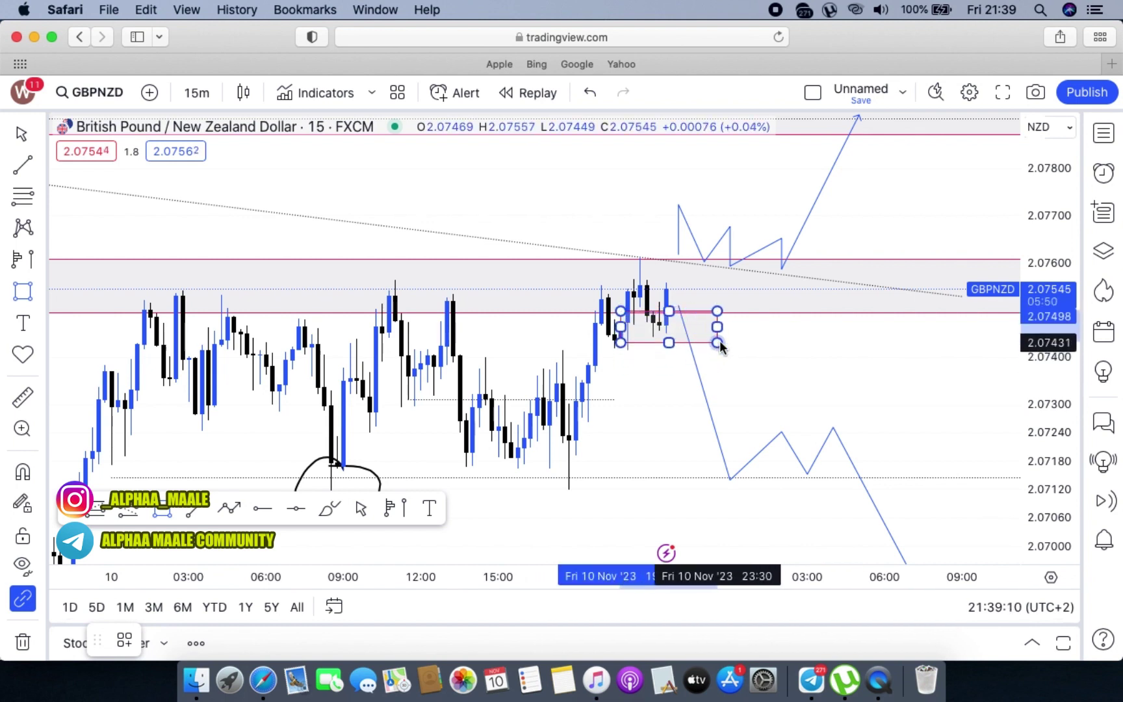
{"action": "left_click", "coordinate": [858, 363]}
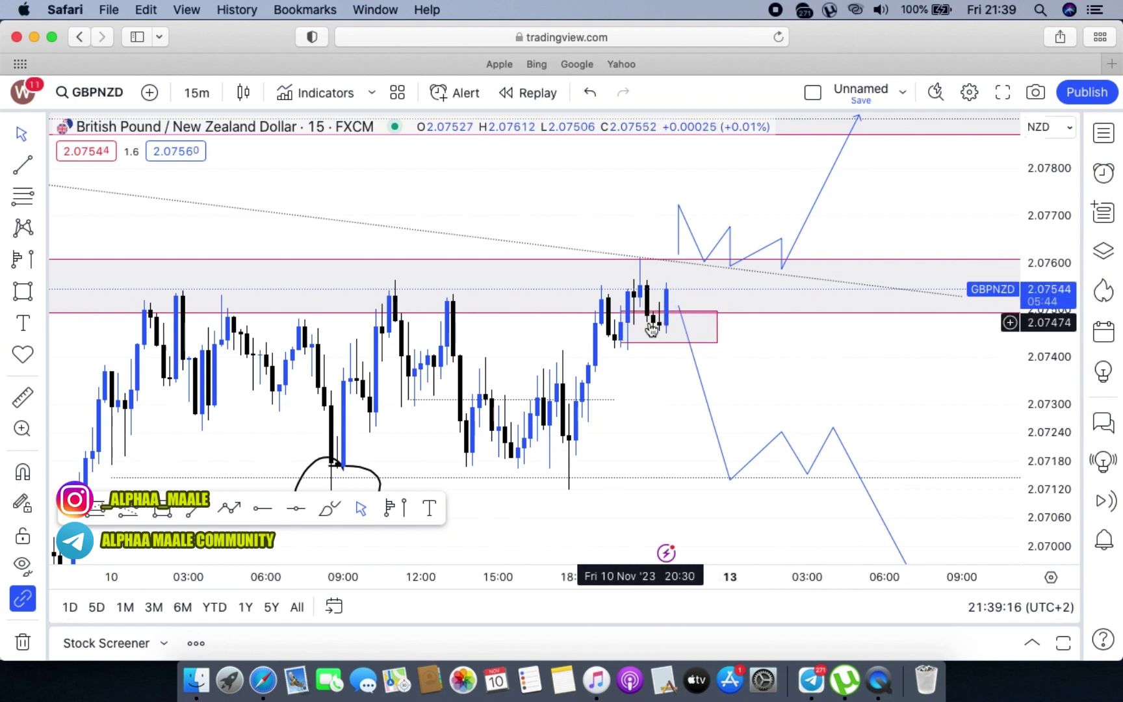
Step: Rescale the price axis vertically so the upper zones come back into view
{"action": "left_click", "coordinate": [694, 324]}
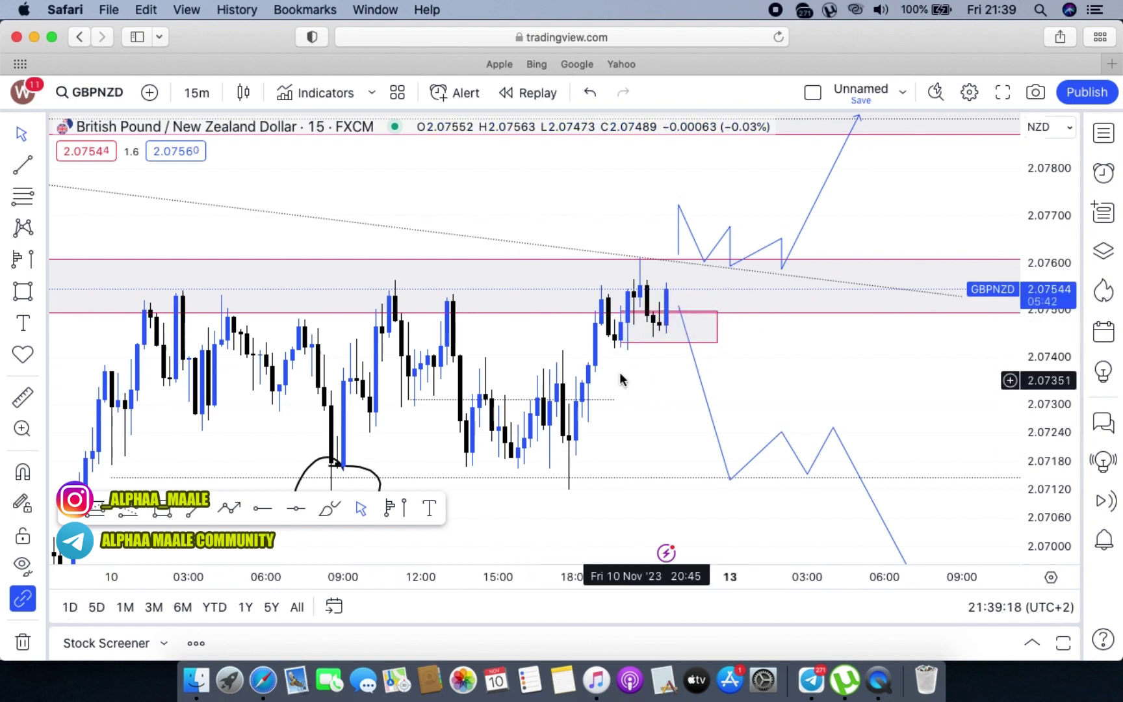
{"action": "left_click", "coordinate": [964, 420]}
{"action": "left_click_drag", "start_coordinate": [1051, 445], "coordinate": [1035, 349]}
{"action": "left_click_drag", "start_coordinate": [1077, 294], "coordinate": [1076, 364]}
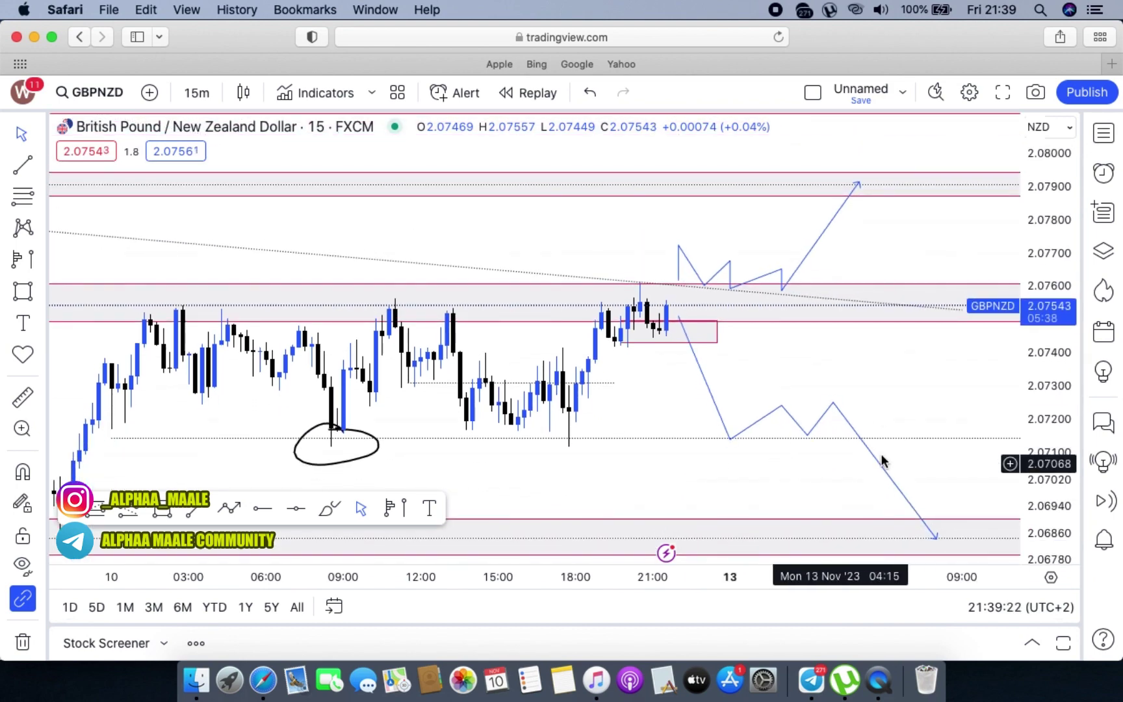
{"action": "left_click_drag", "start_coordinate": [852, 371], "coordinate": [852, 451]}
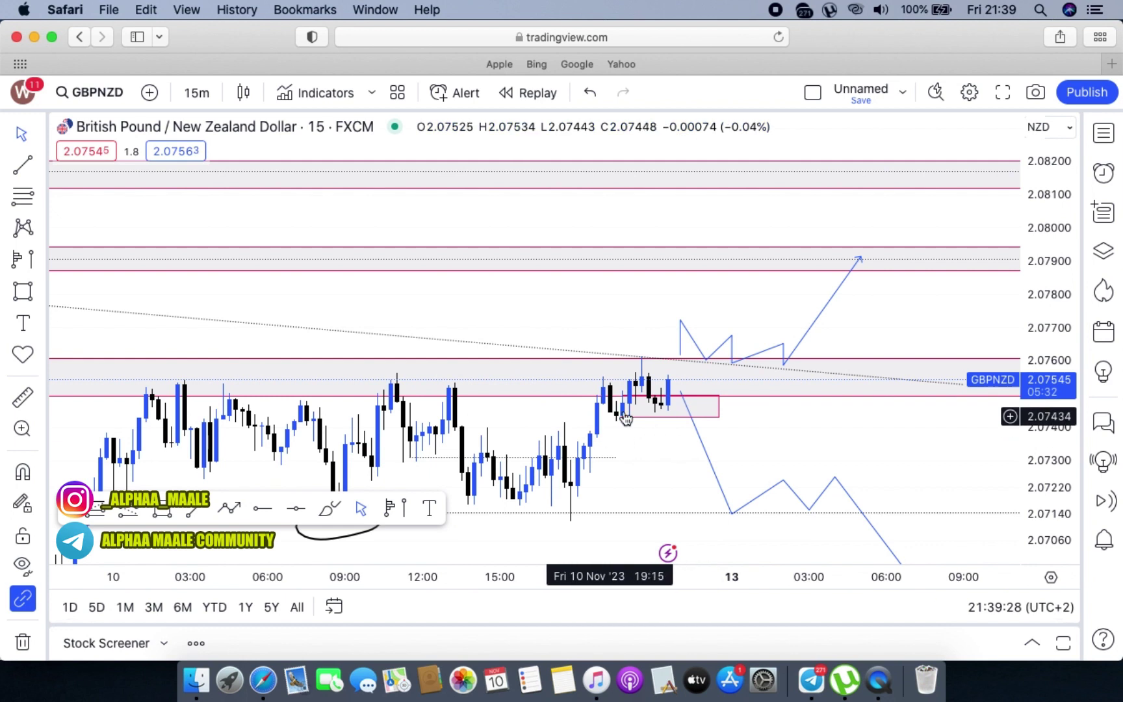
{"action": "key", "text": "alt+t"}
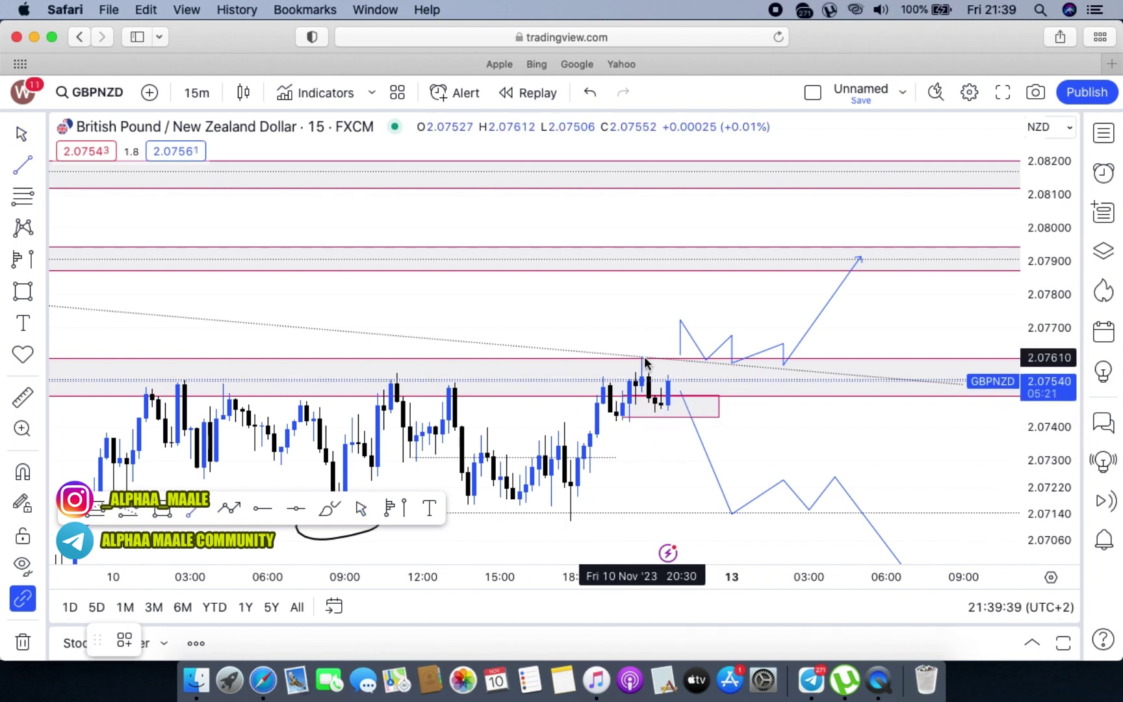
{"action": "left_click", "coordinate": [642, 359]}
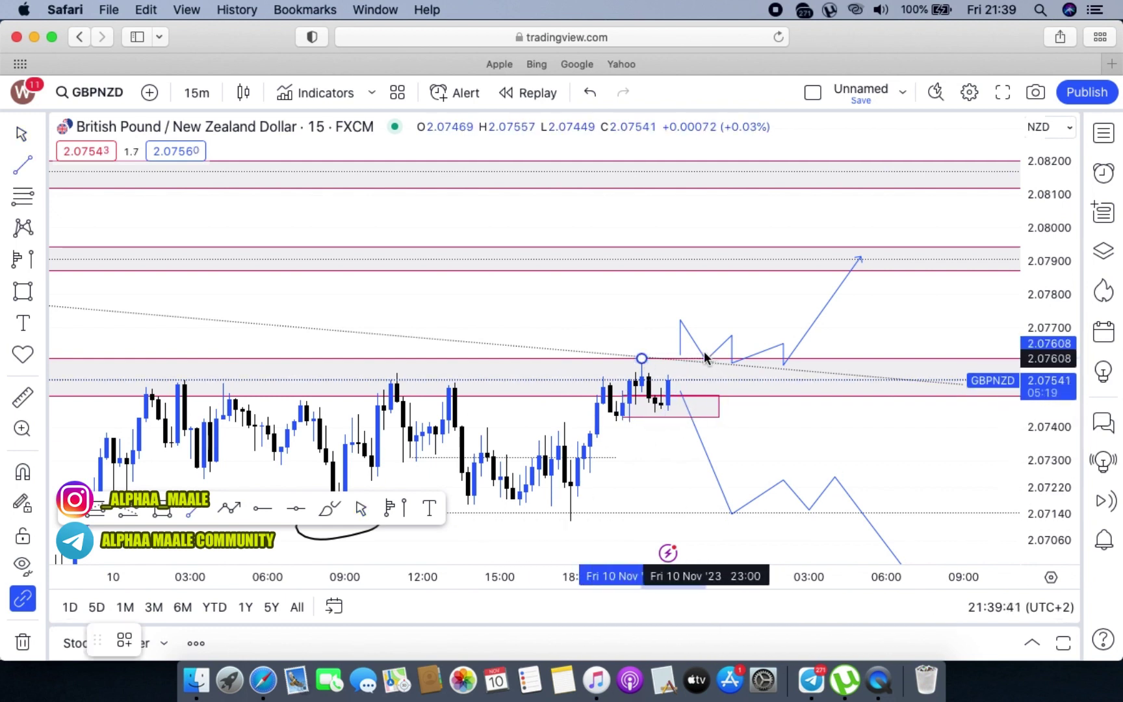
{"action": "key", "text": "Escape"}
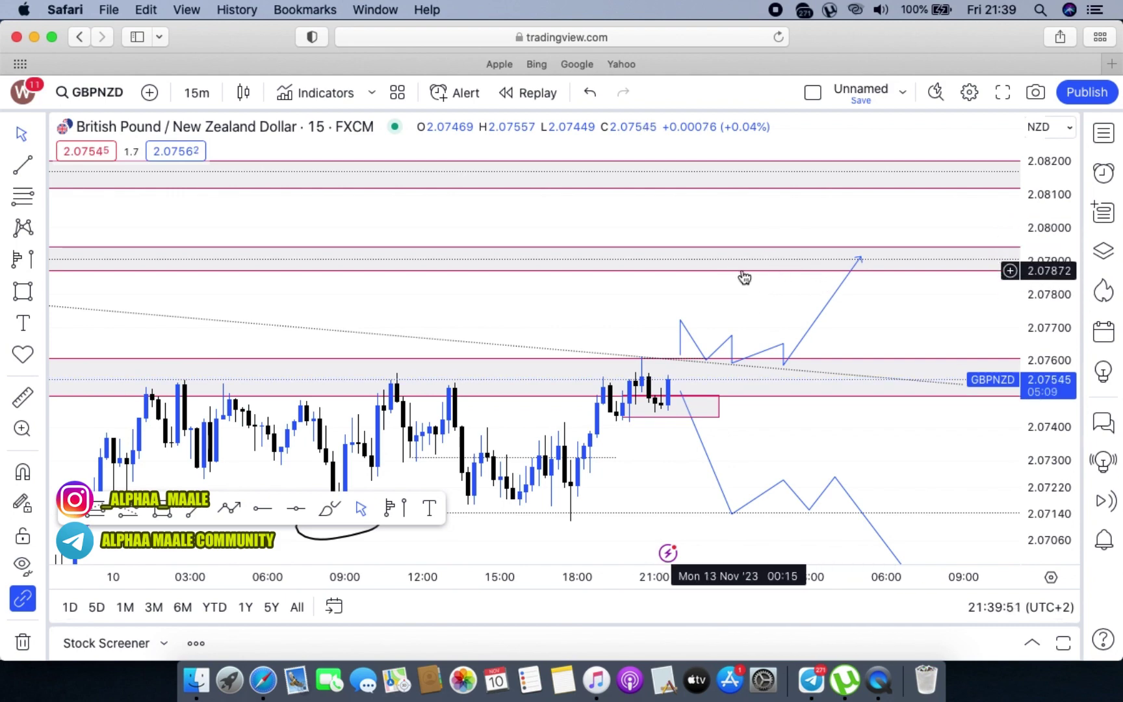
{"action": "left_click_drag", "start_coordinate": [1047, 202], "coordinate": [1048, 296]}
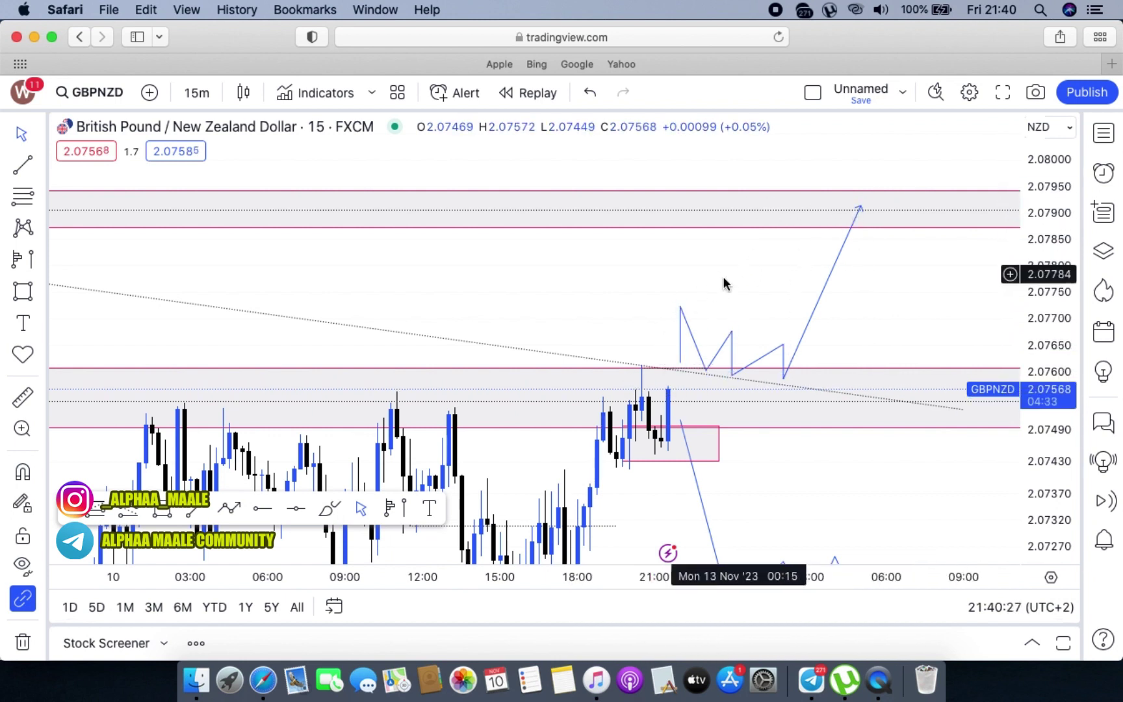
{"action": "left_click_drag", "start_coordinate": [1053, 525], "coordinate": [1036, 480]}
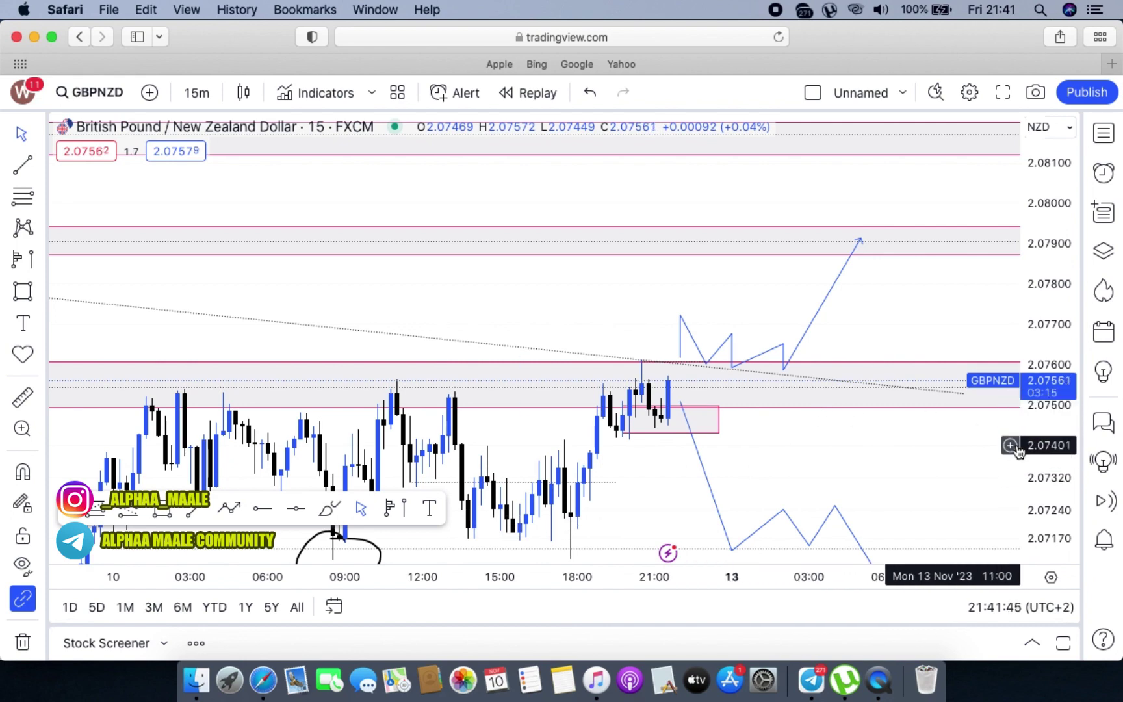
{"action": "left_click_drag", "start_coordinate": [1040, 455], "coordinate": [817, 272]}
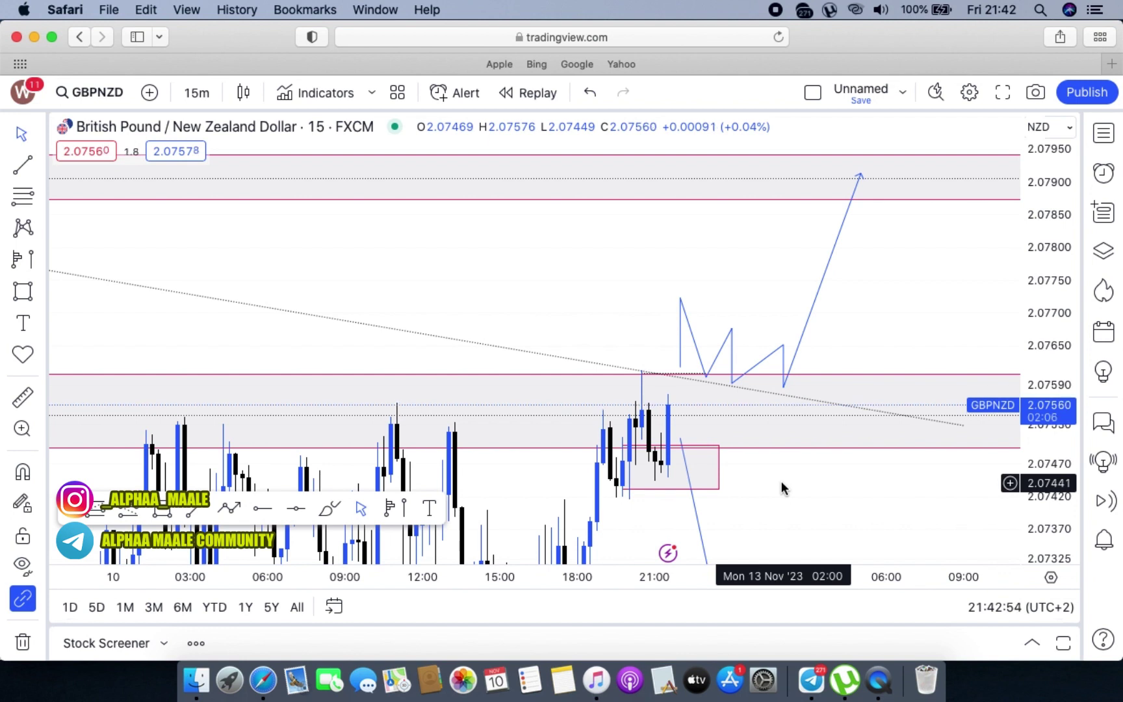
{"action": "left_click_drag", "start_coordinate": [1044, 334], "coordinate": [1048, 260]}
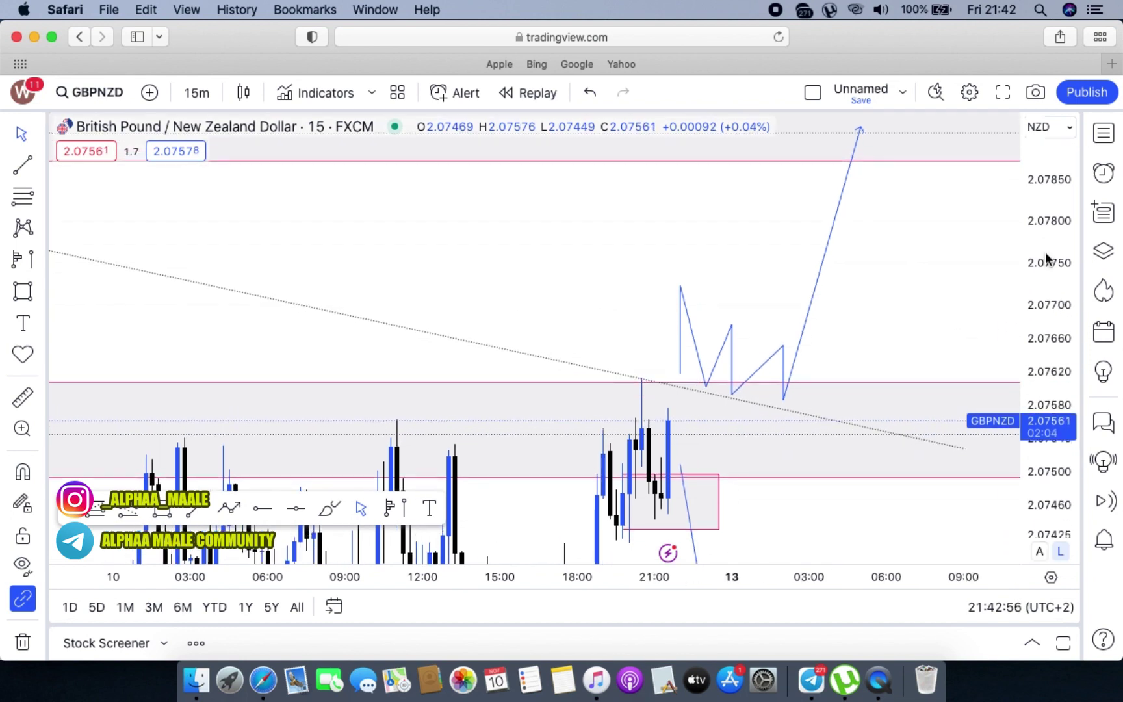
{"action": "left_click", "coordinate": [488, 527]}
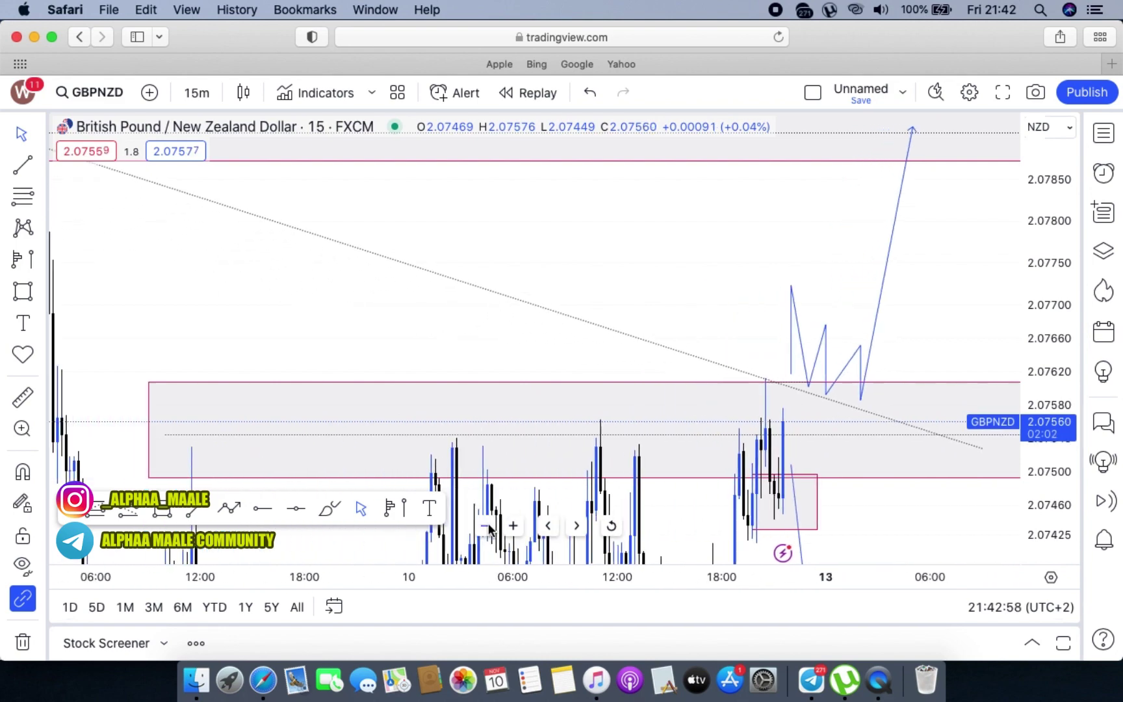
{"action": "left_click_drag", "start_coordinate": [759, 222], "coordinate": [656, 221]}
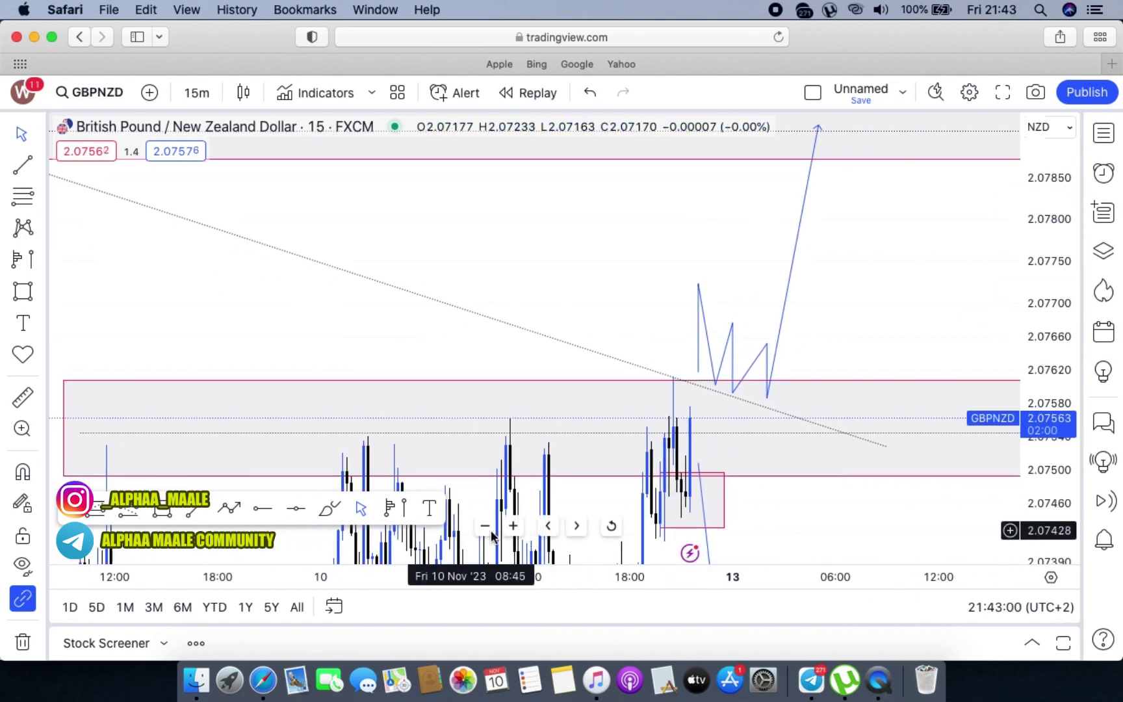
{"action": "left_click", "coordinate": [513, 525]}
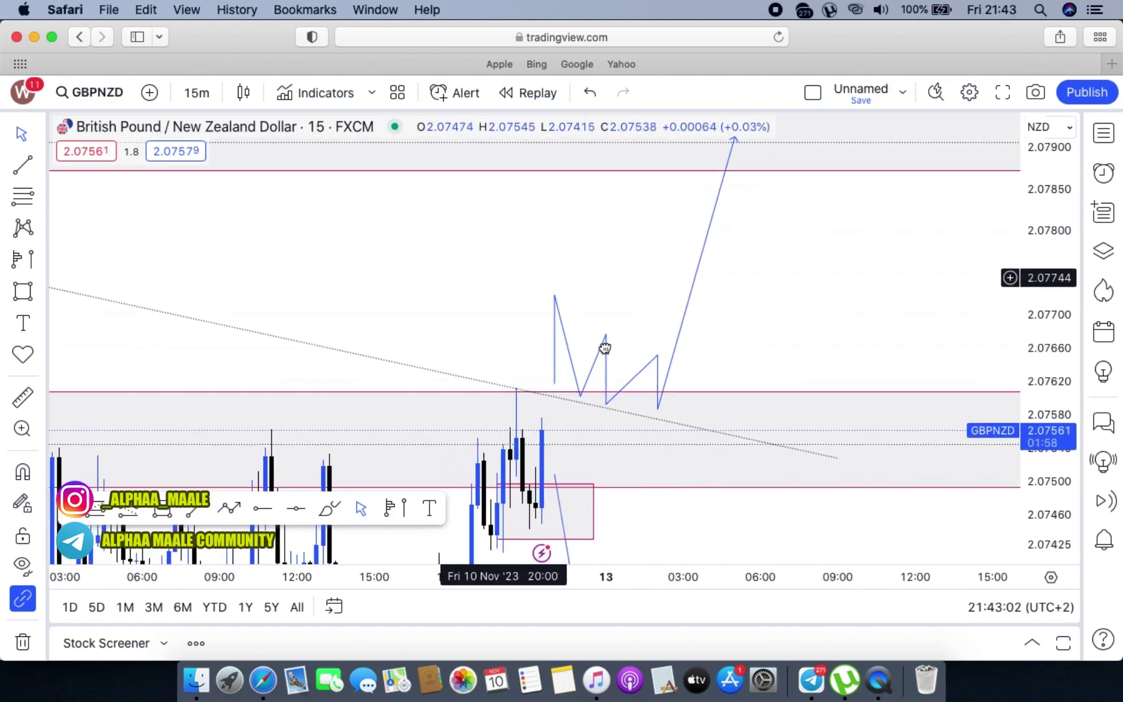
{"action": "left_click_drag", "start_coordinate": [588, 336], "coordinate": [705, 412]}
{"action": "left_click_drag", "start_coordinate": [1040, 234], "coordinate": [1038, 284]}
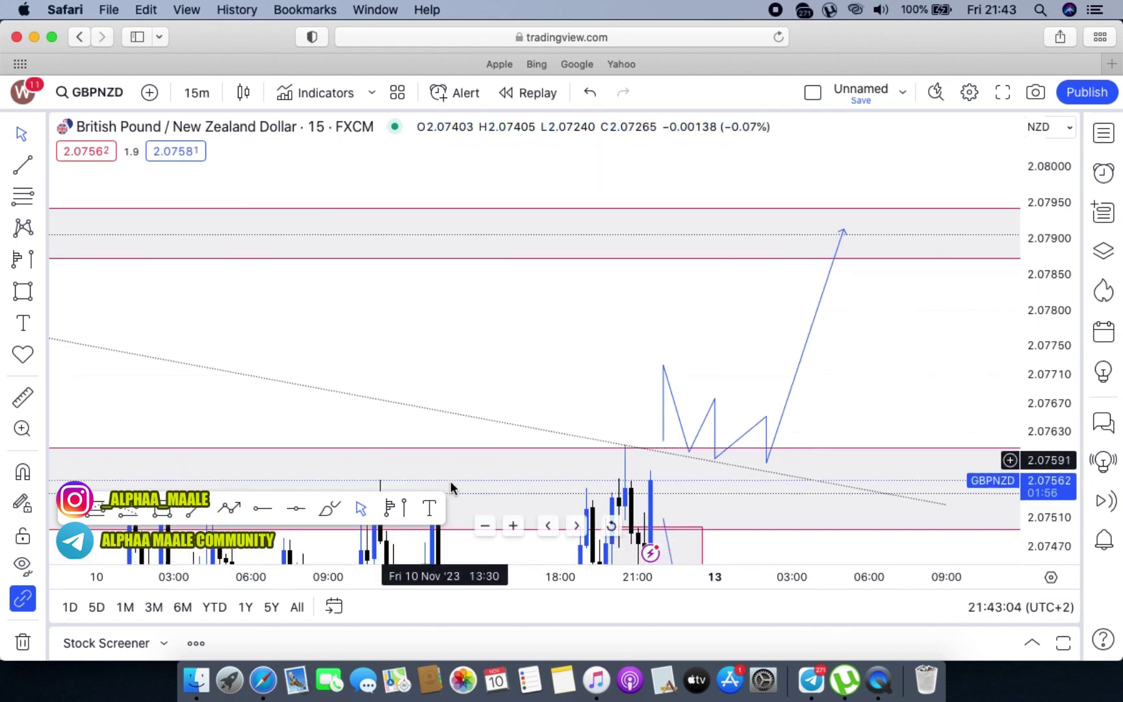
{"action": "left_click", "coordinate": [485, 525]}
{"action": "left_click", "coordinate": [485, 525]}
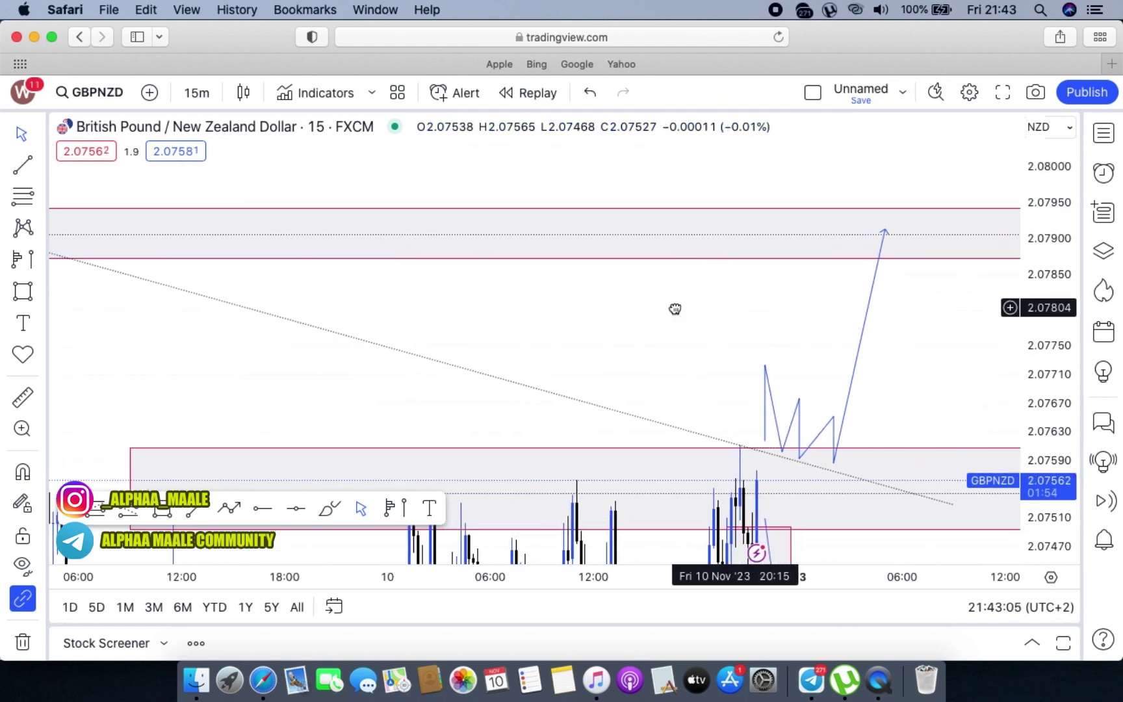
{"action": "left_click_drag", "start_coordinate": [686, 308], "coordinate": [617, 311]}
{"action": "left_click", "coordinate": [791, 235]}
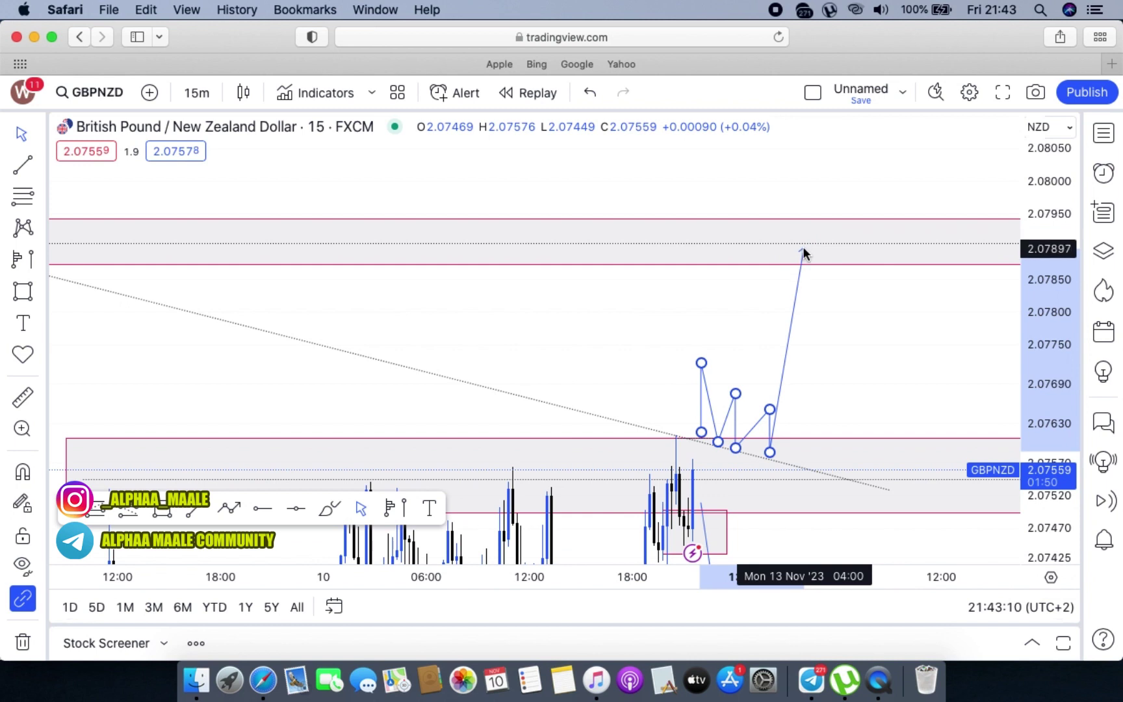
{"action": "left_click", "coordinate": [872, 355]}
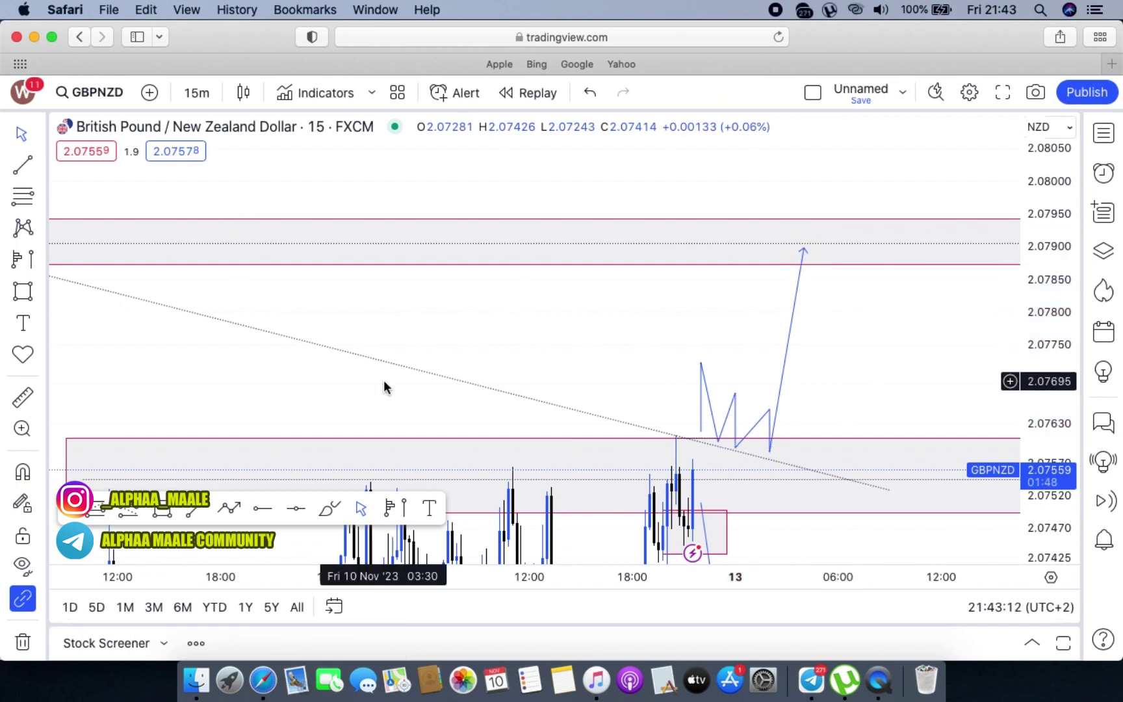